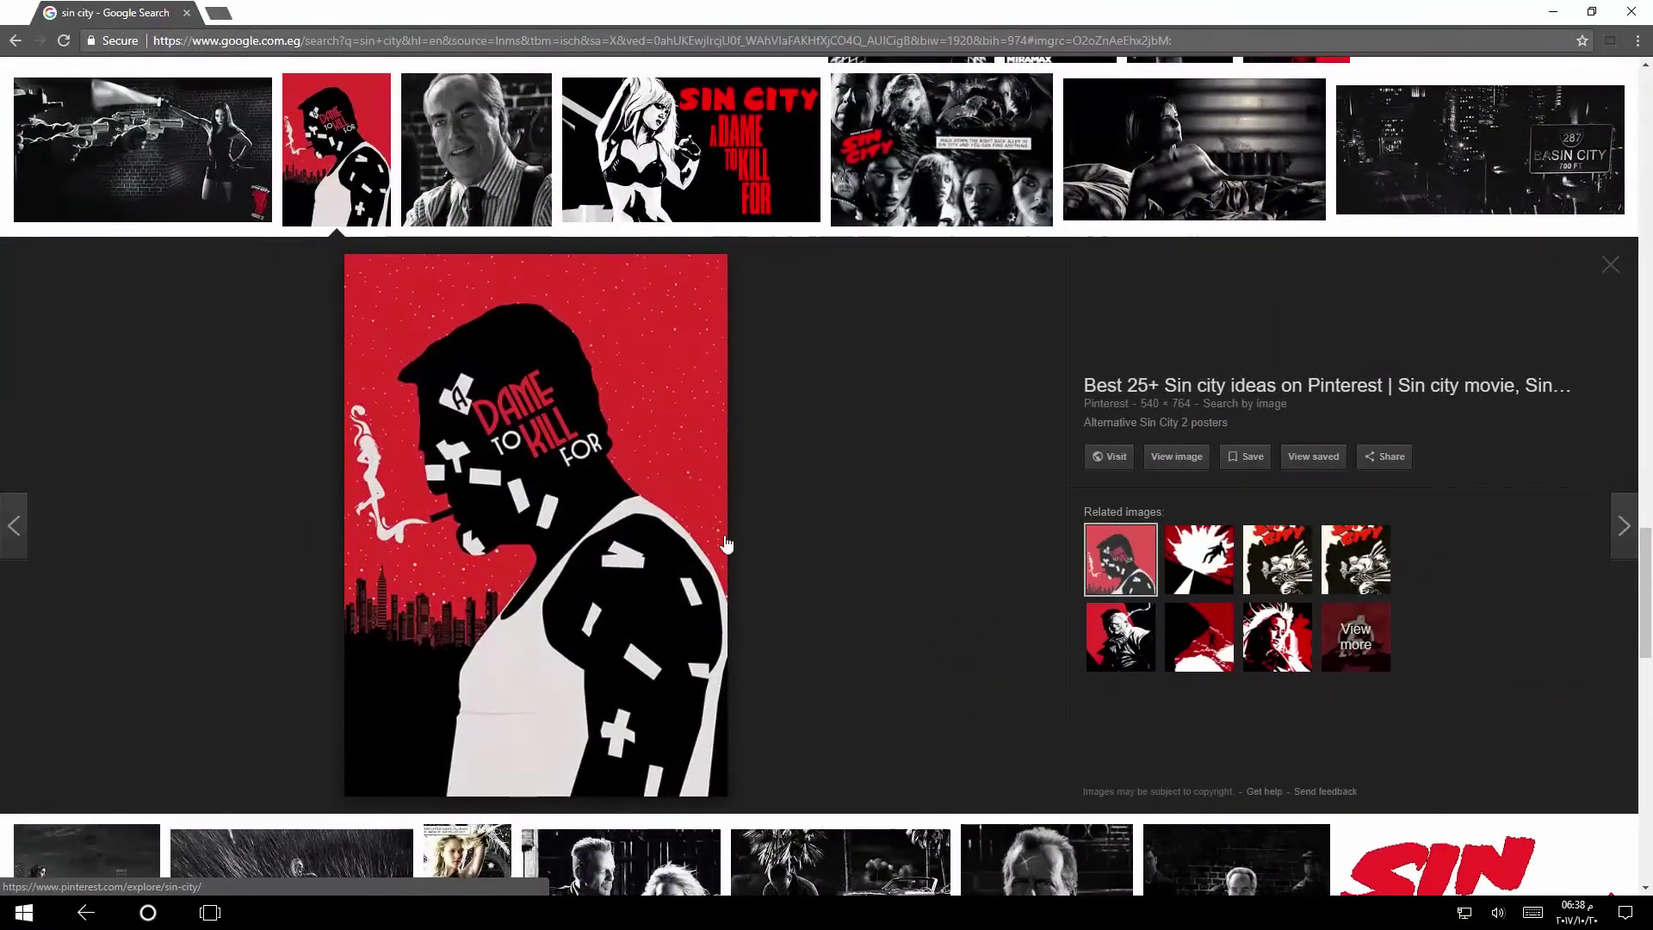
Browse related images to the Marv Sin City artwork and save it as z111216marv_rafaalbuquerque.png
{"action": "left_click", "coordinate": [1199, 573]}
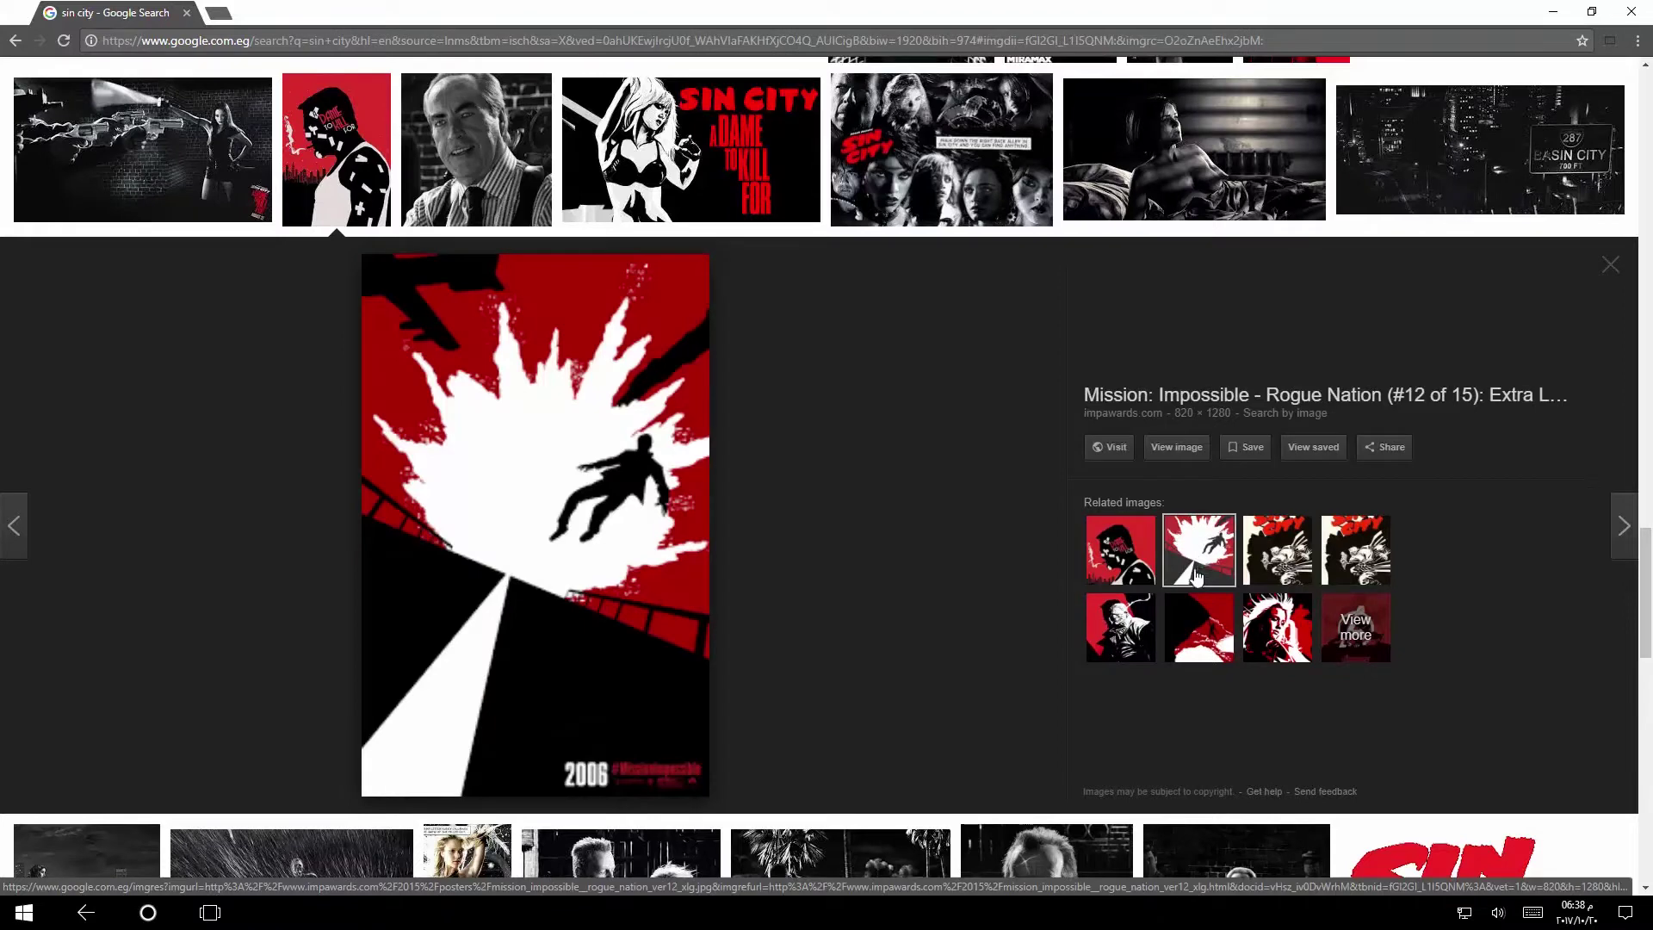
{"action": "left_click", "coordinate": [1213, 650]}
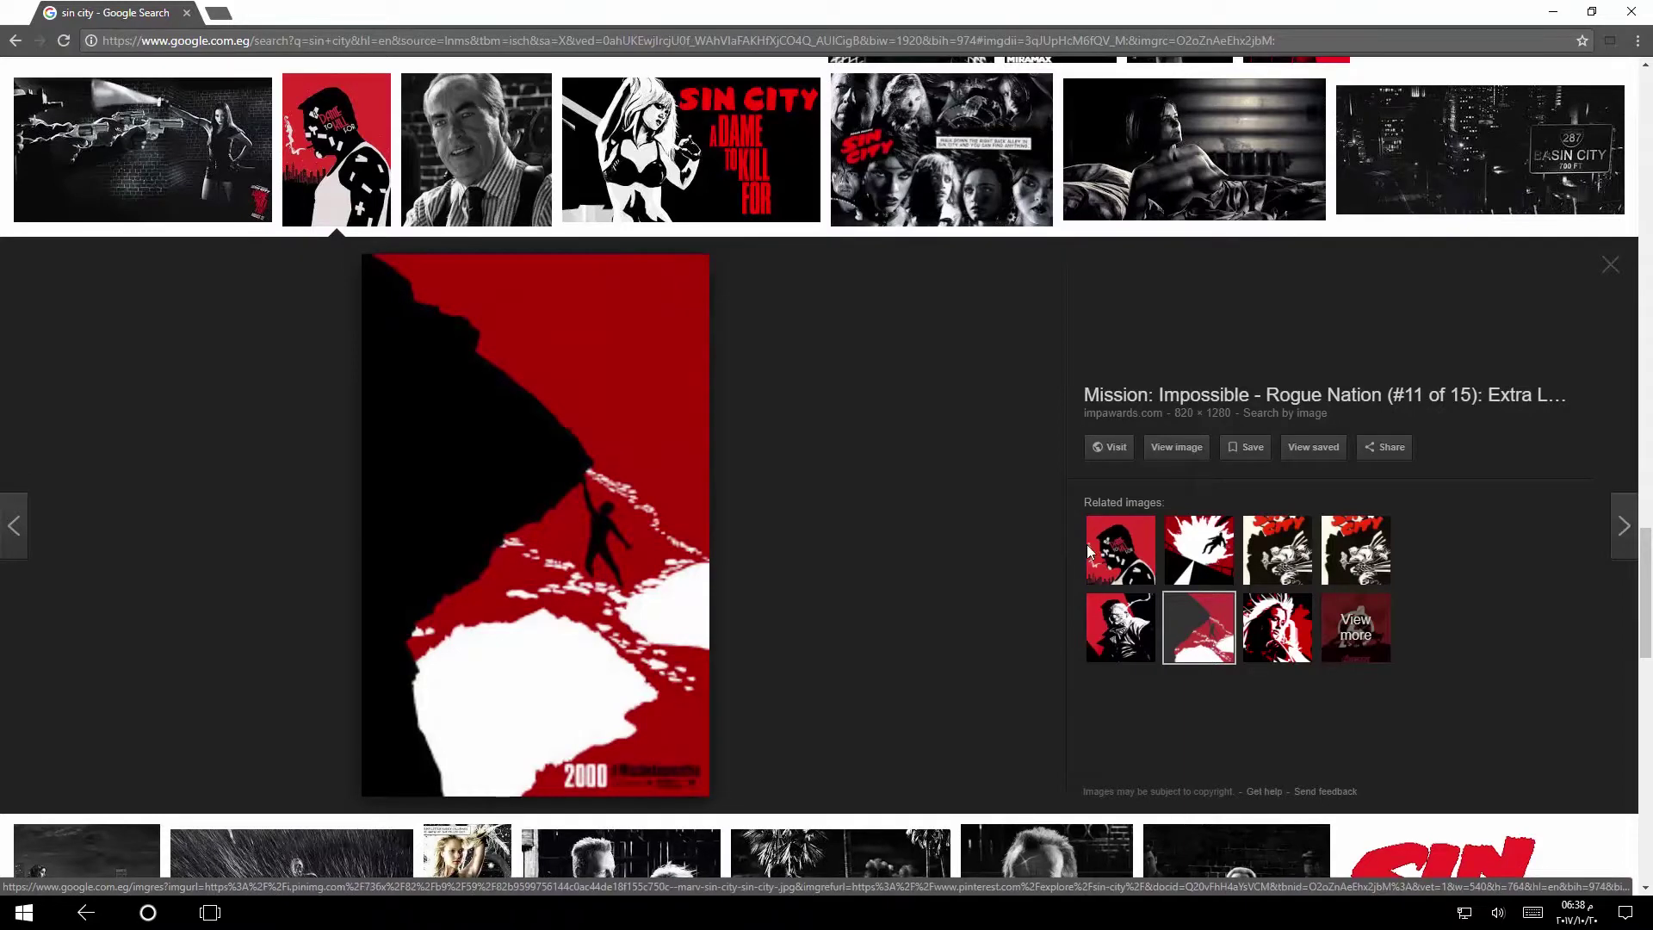
{"action": "left_click", "coordinate": [1150, 646]}
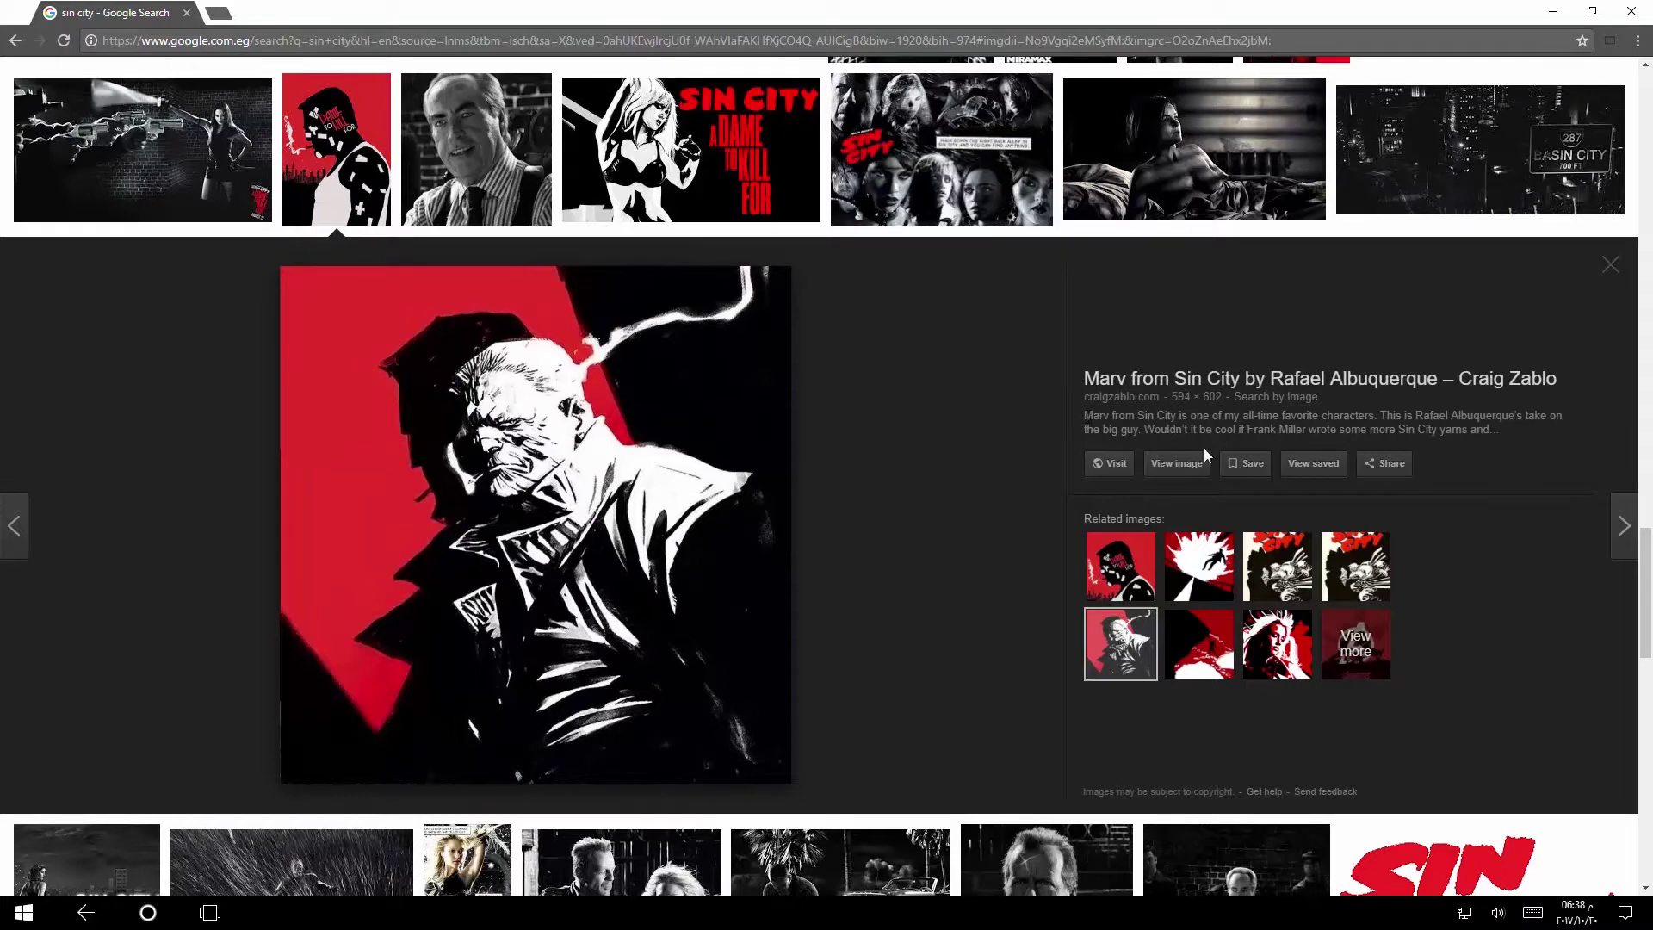
{"action": "left_click", "coordinate": [1186, 464]}
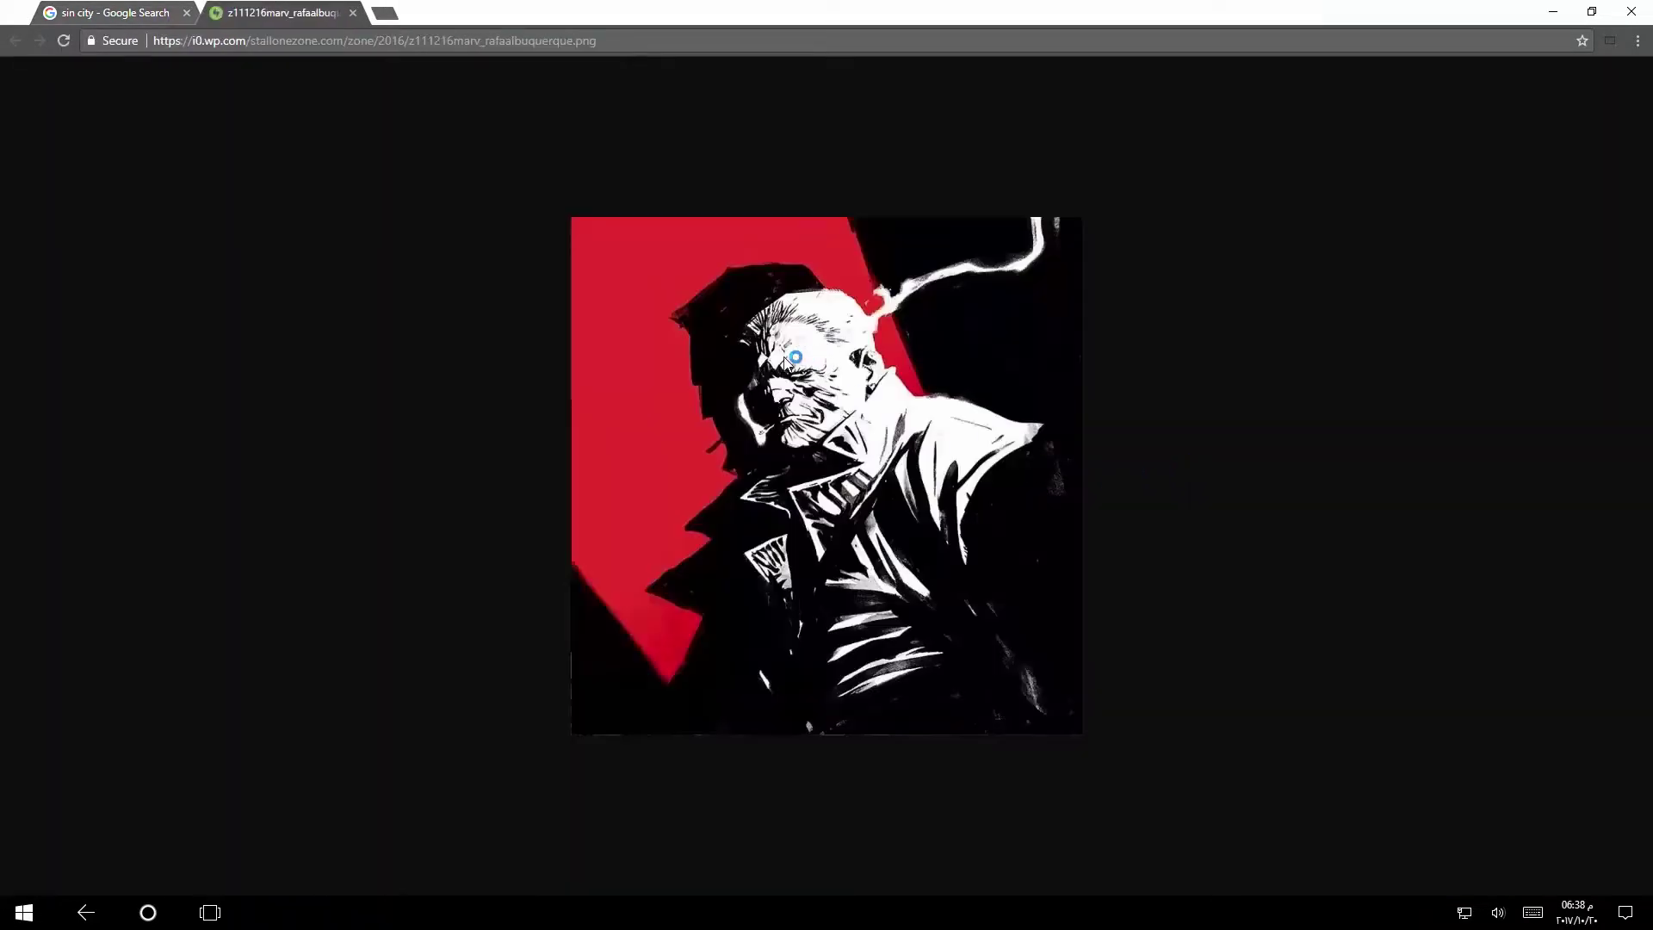
{"action": "right_click", "coordinate": [735, 311]}
{"action": "left_click", "coordinate": [793, 351]}
{"action": "left_click", "coordinate": [947, 572]}
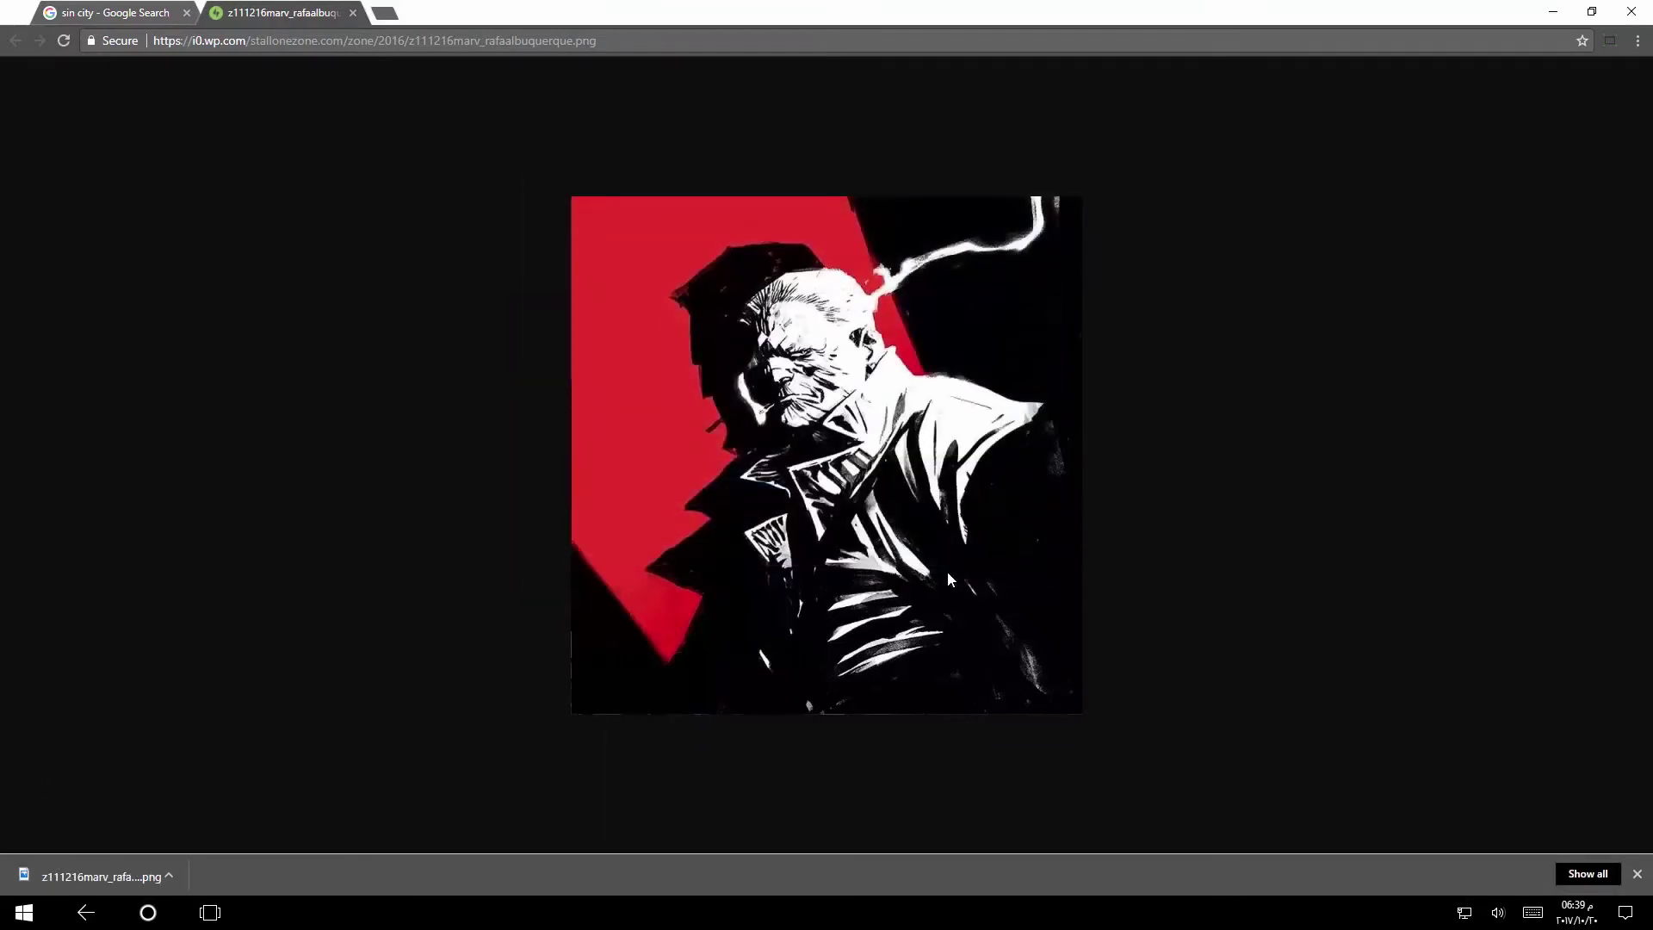
Open the downloaded Marv png from its folder in Photoshop
{"action": "left_click", "coordinate": [179, 876]}
{"action": "left_click", "coordinate": [215, 818]}
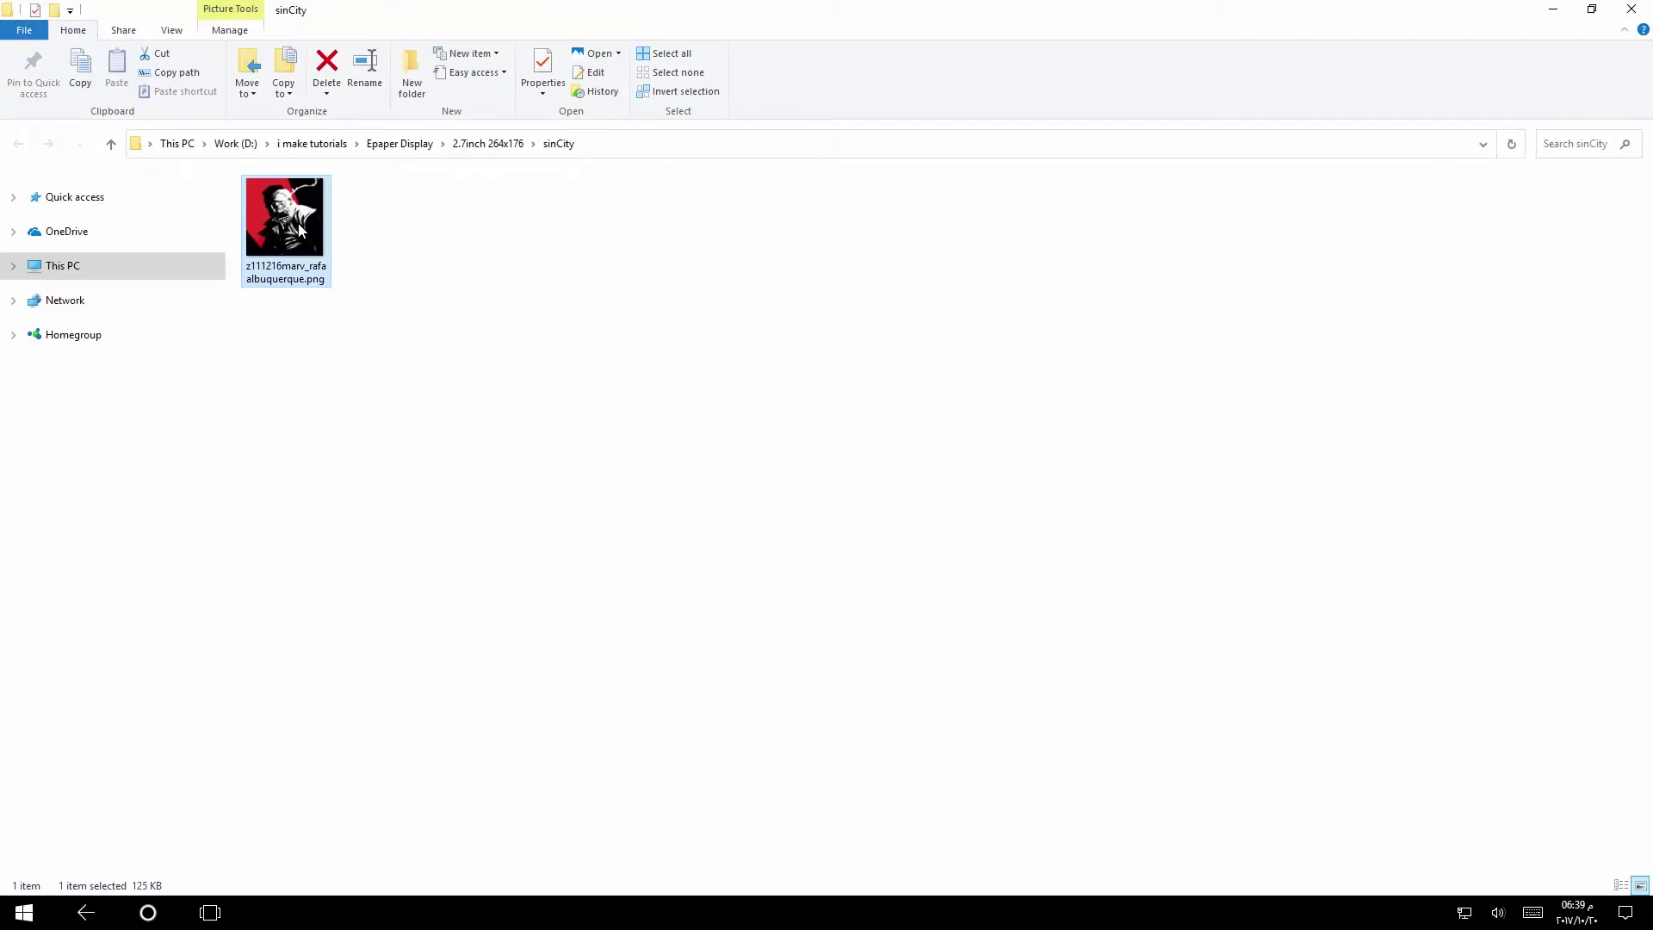
{"action": "left_click_drag", "start_coordinate": [301, 231], "coordinate": [380, 248]}
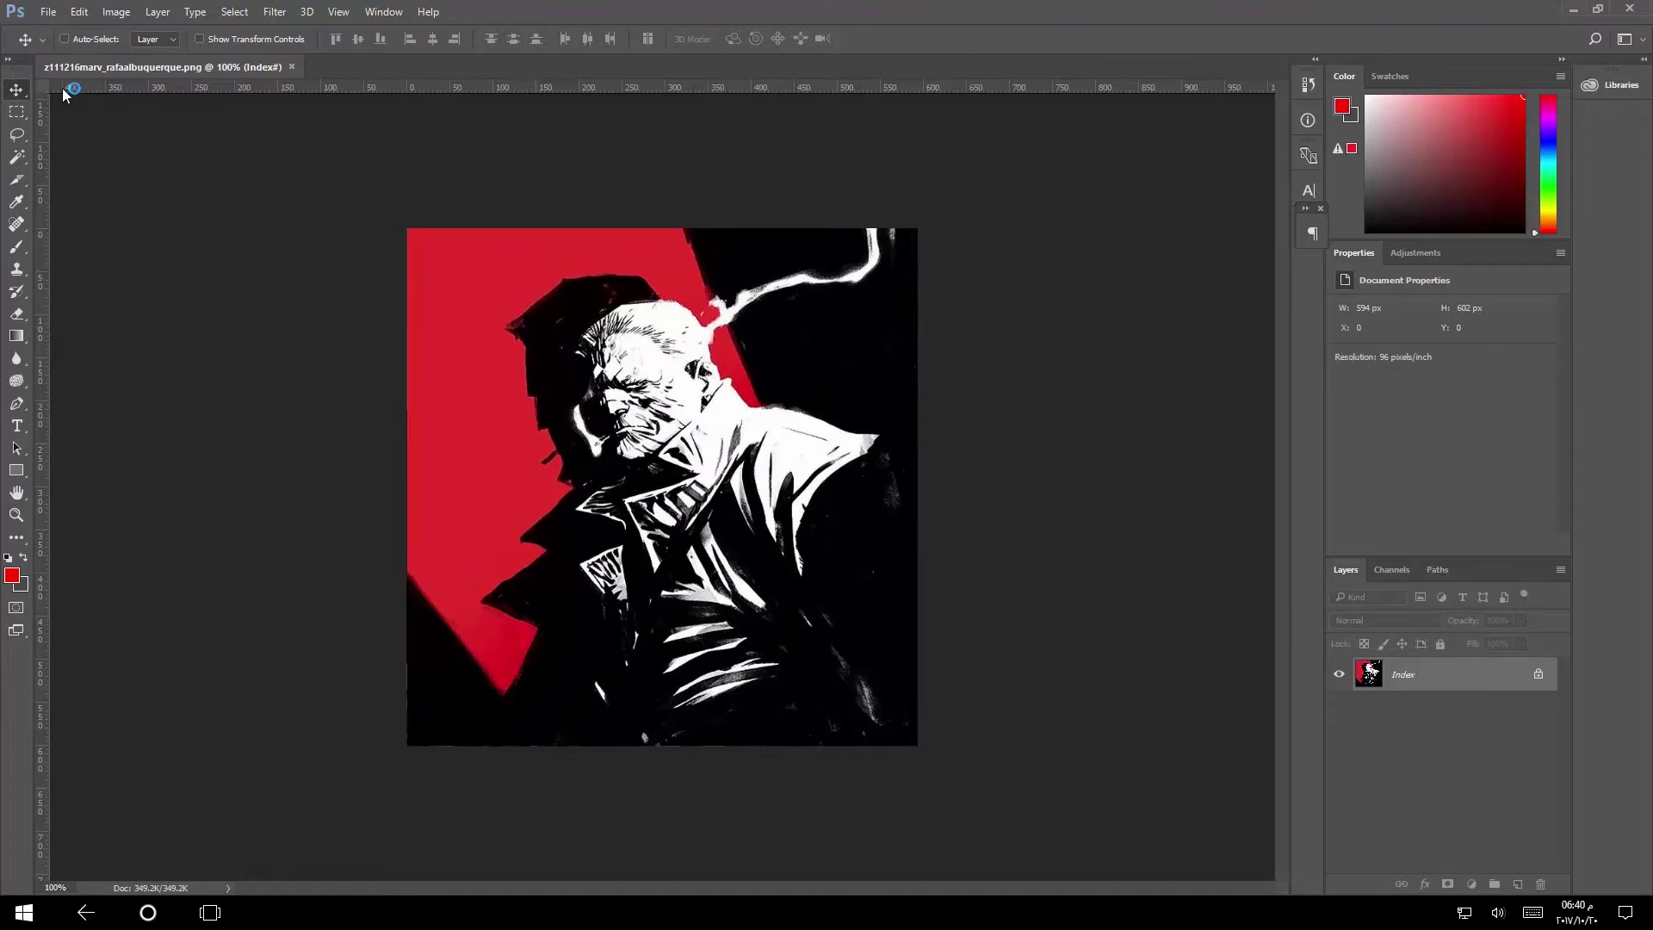
Create a new blank document 176 px wide, 264 px high at 72 ppi
{"action": "left_click", "coordinate": [49, 11]}
{"action": "mouse_move", "coordinate": [118, 113]}
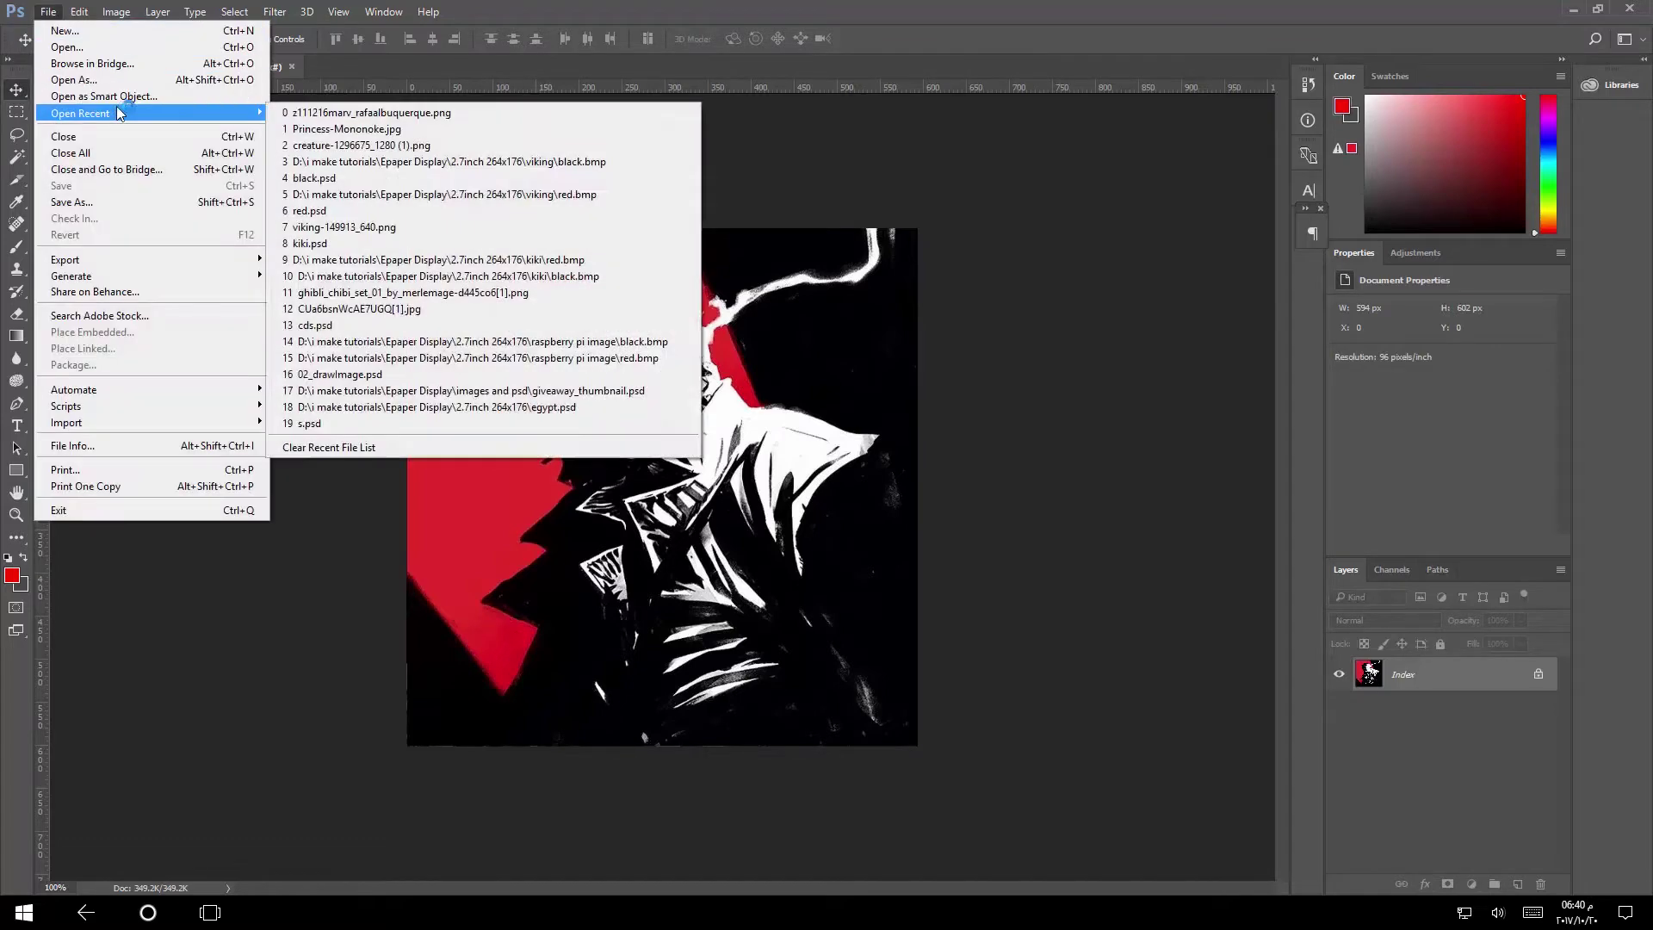
{"action": "left_click", "coordinate": [110, 31]}
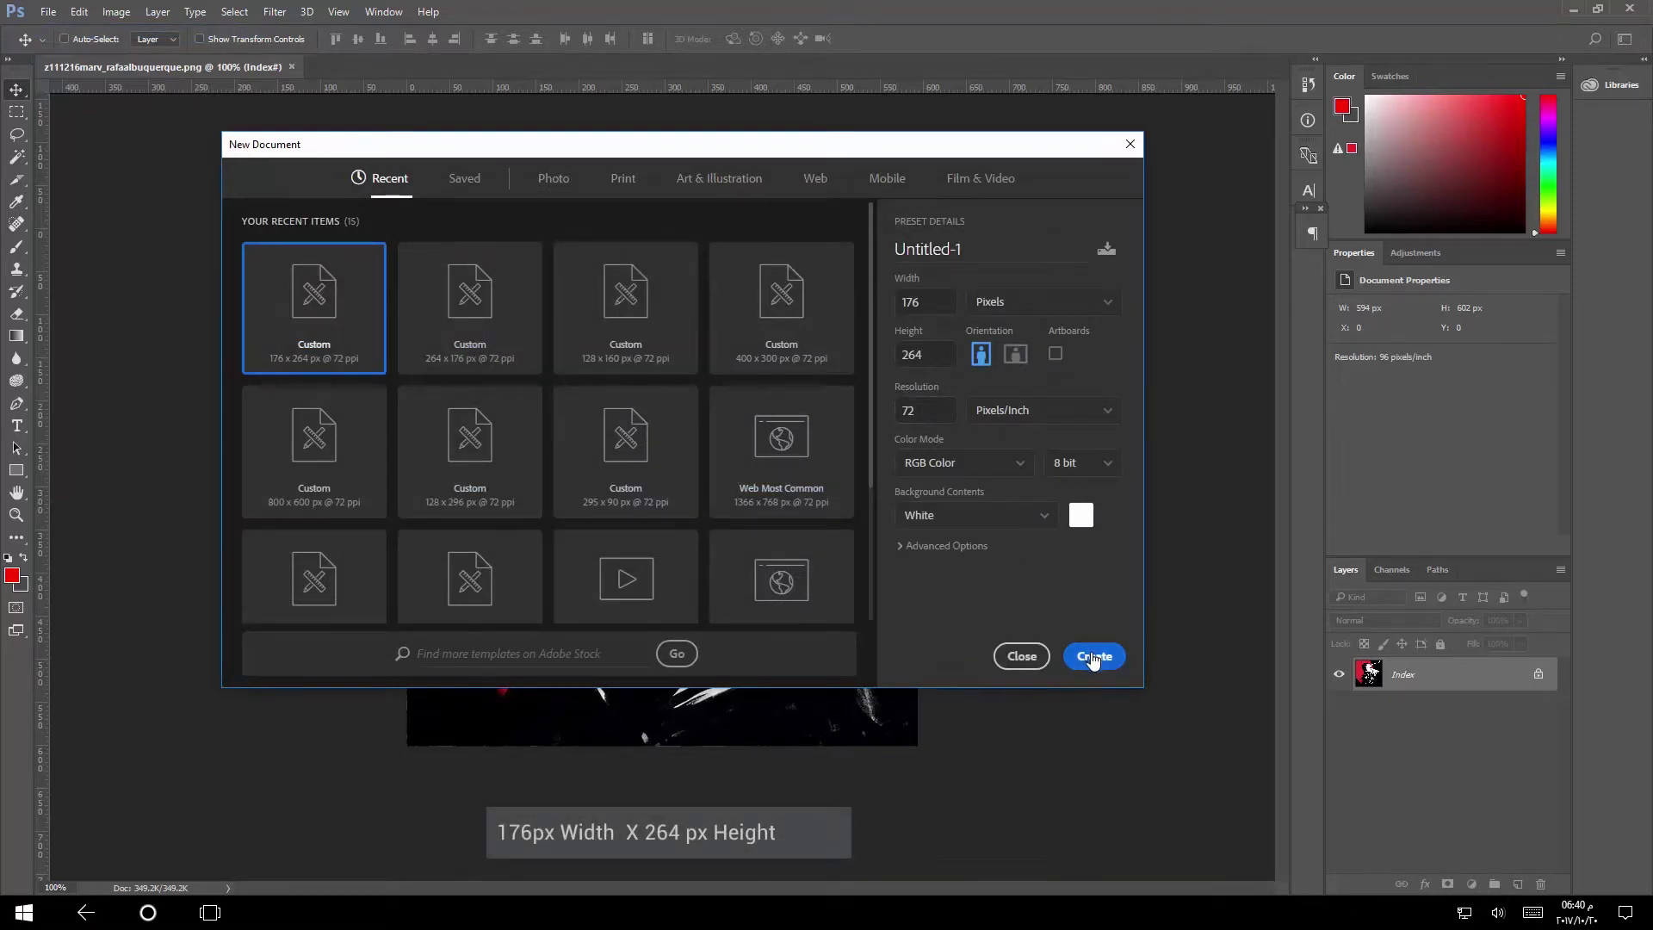
{"action": "left_click", "coordinate": [923, 301]}
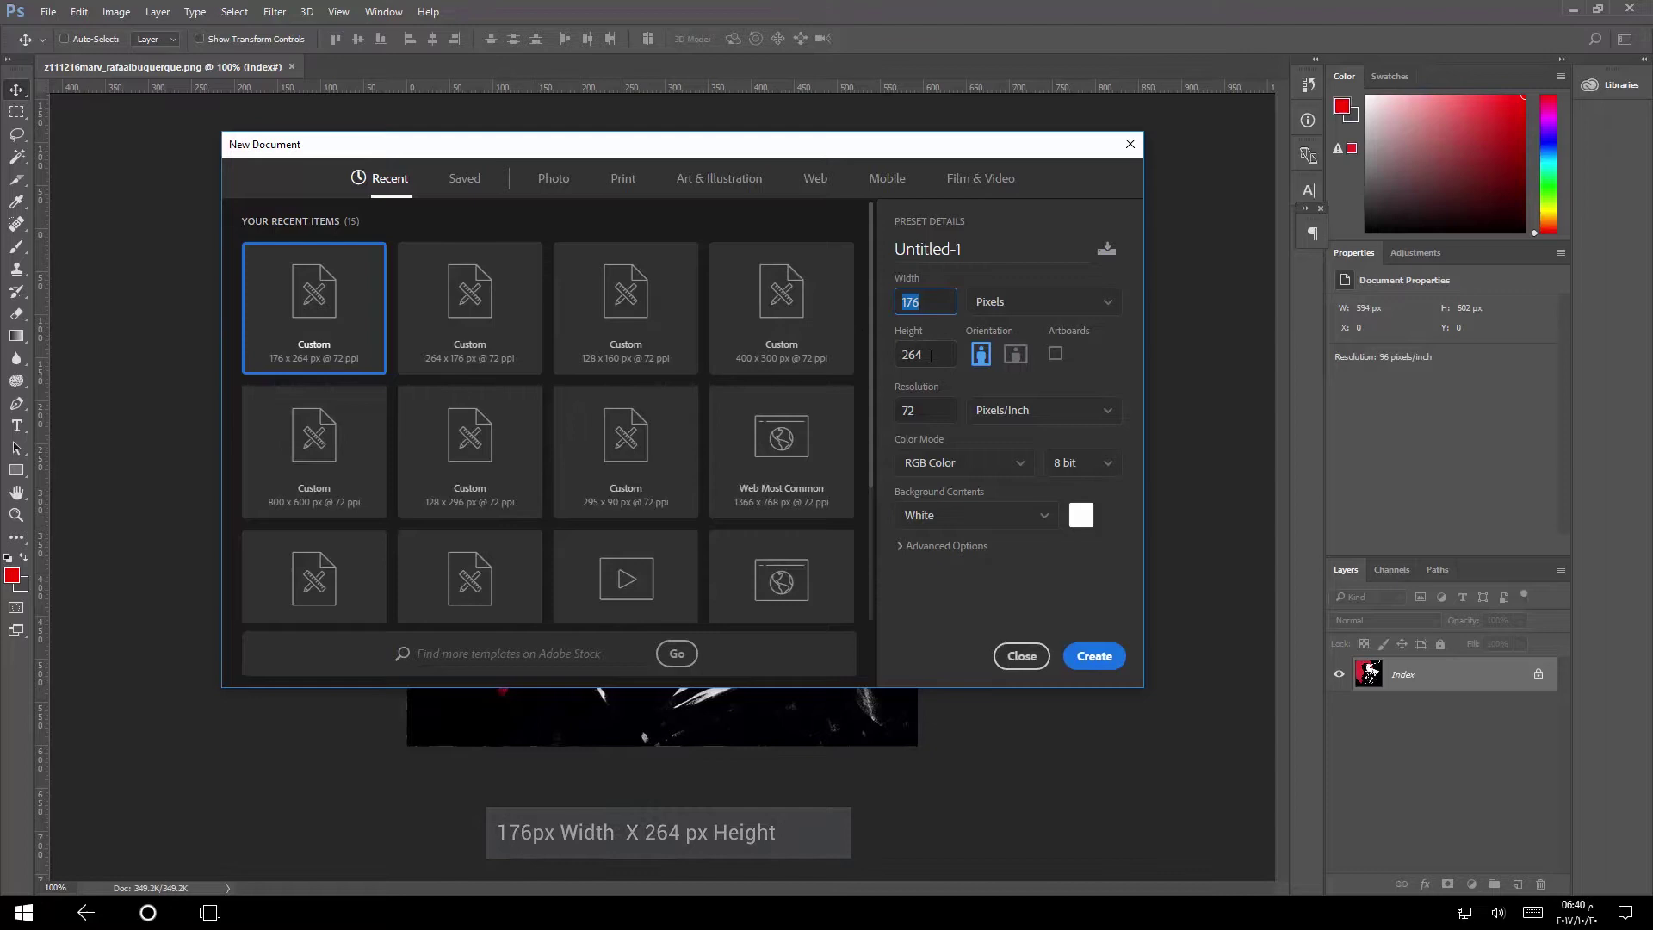
{"action": "key", "text": "Tab"}
{"action": "left_click", "coordinate": [1095, 657]}
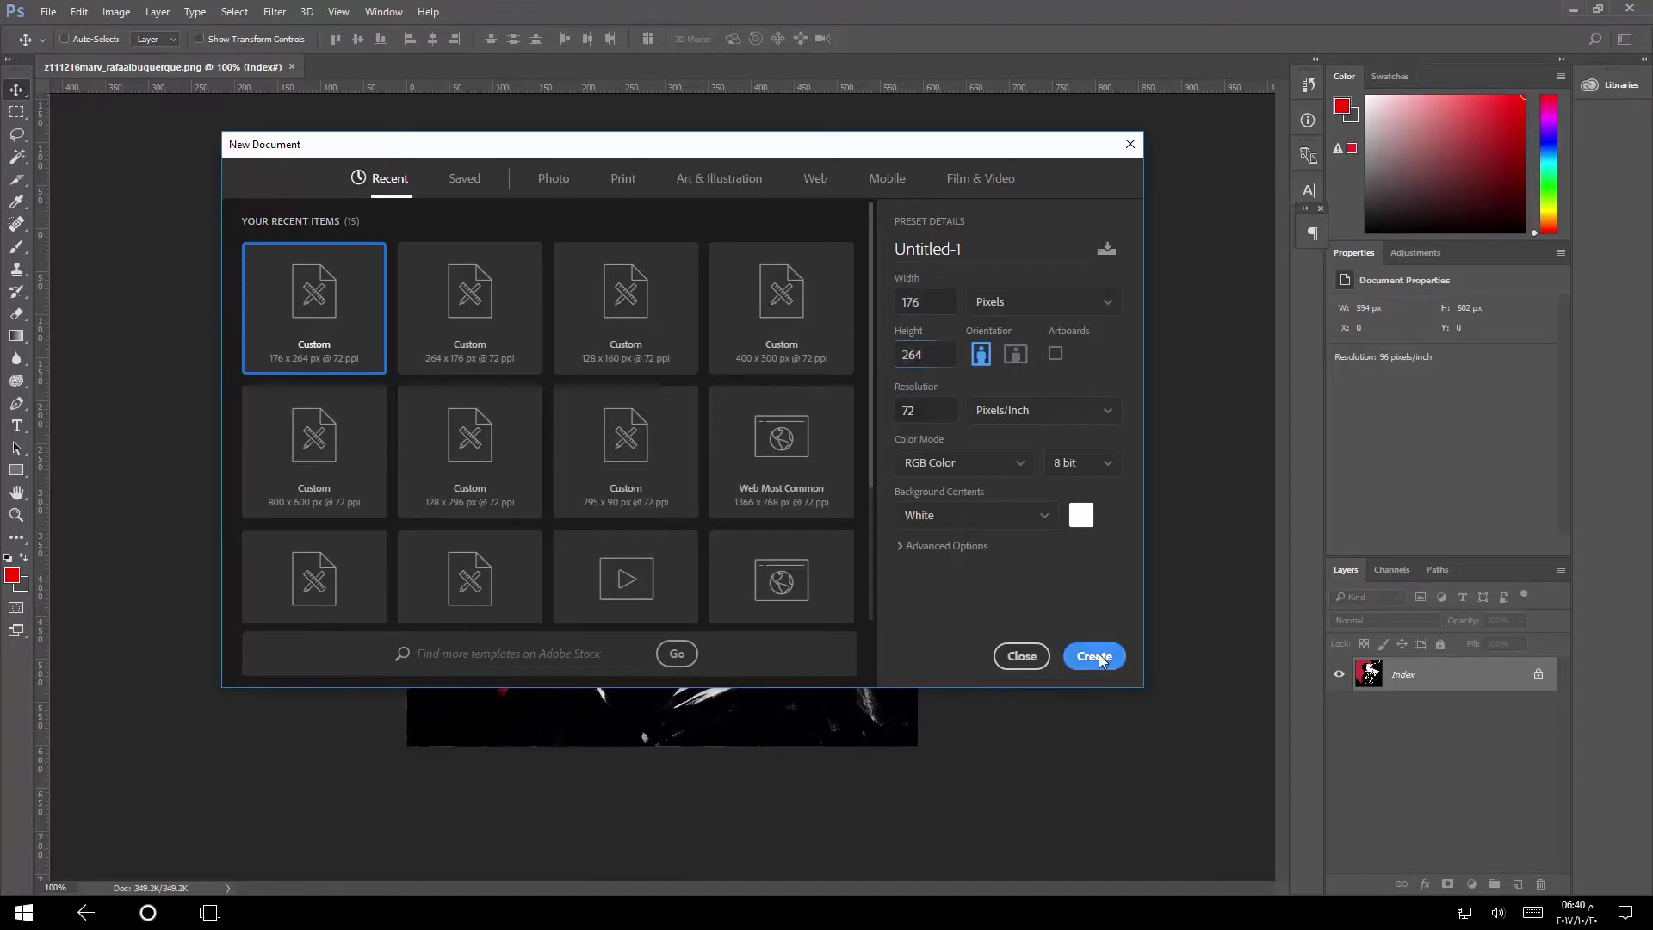
Copy the whole Marv artwork and paste it into Untitled-1 as a new layer
{"action": "left_click", "coordinate": [266, 71]}
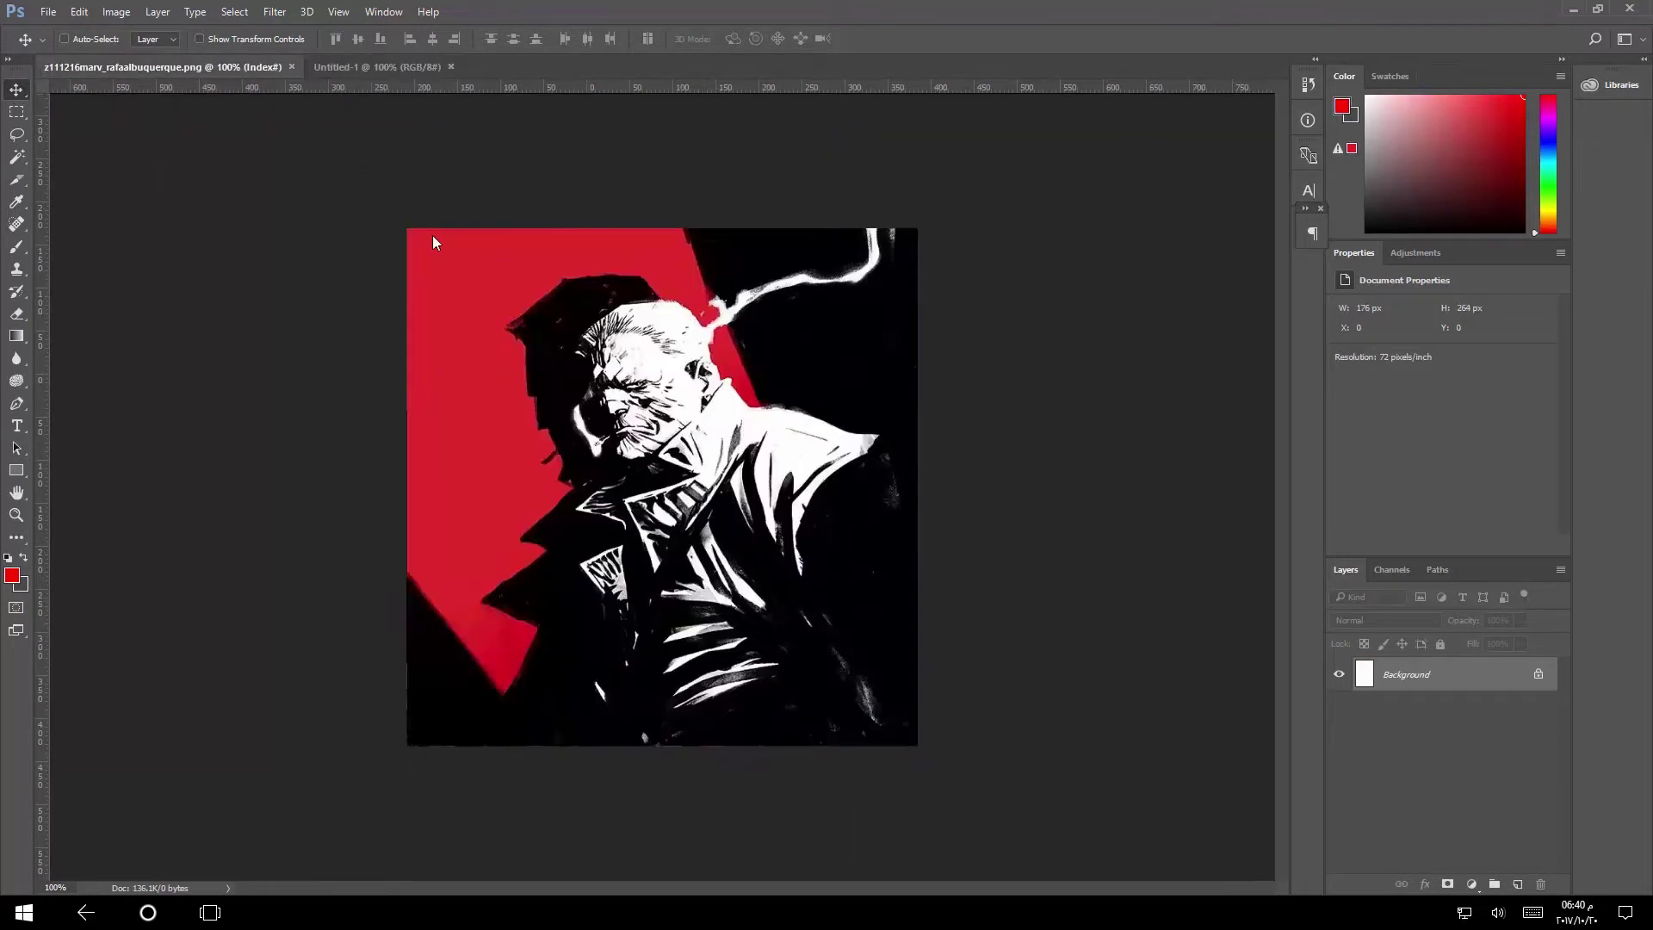
{"action": "key", "text": "ctrl+a"}
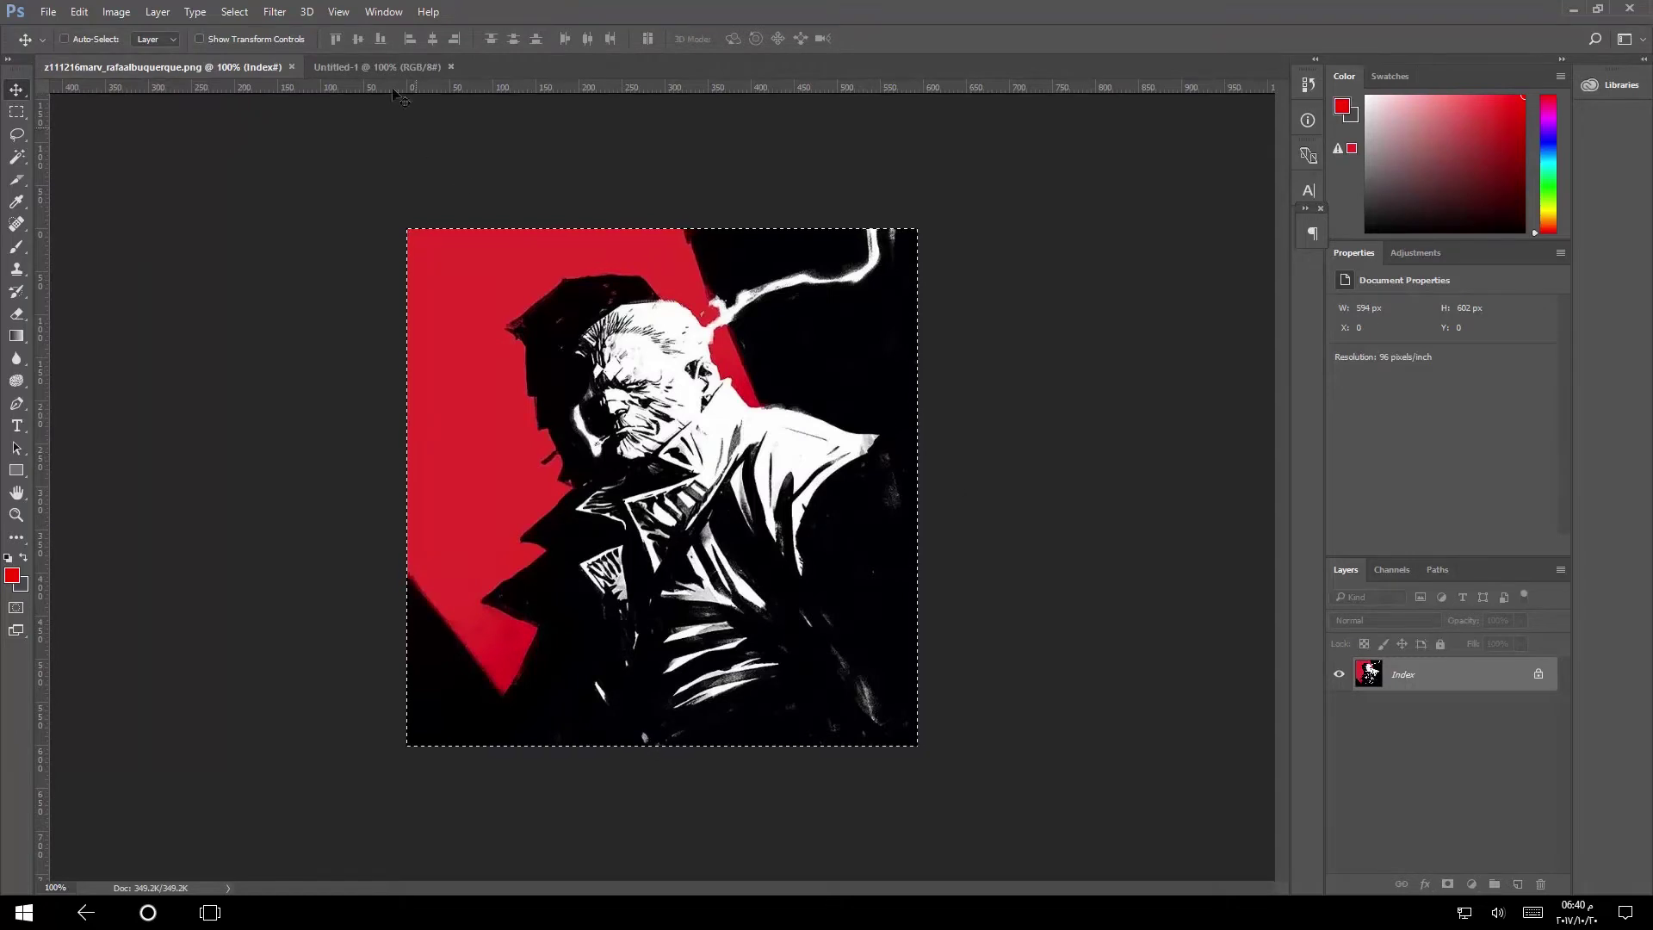
{"action": "left_click", "coordinate": [370, 67]}
{"action": "key", "text": "ctrl+a"}
{"action": "key", "text": "ctrl+v"}
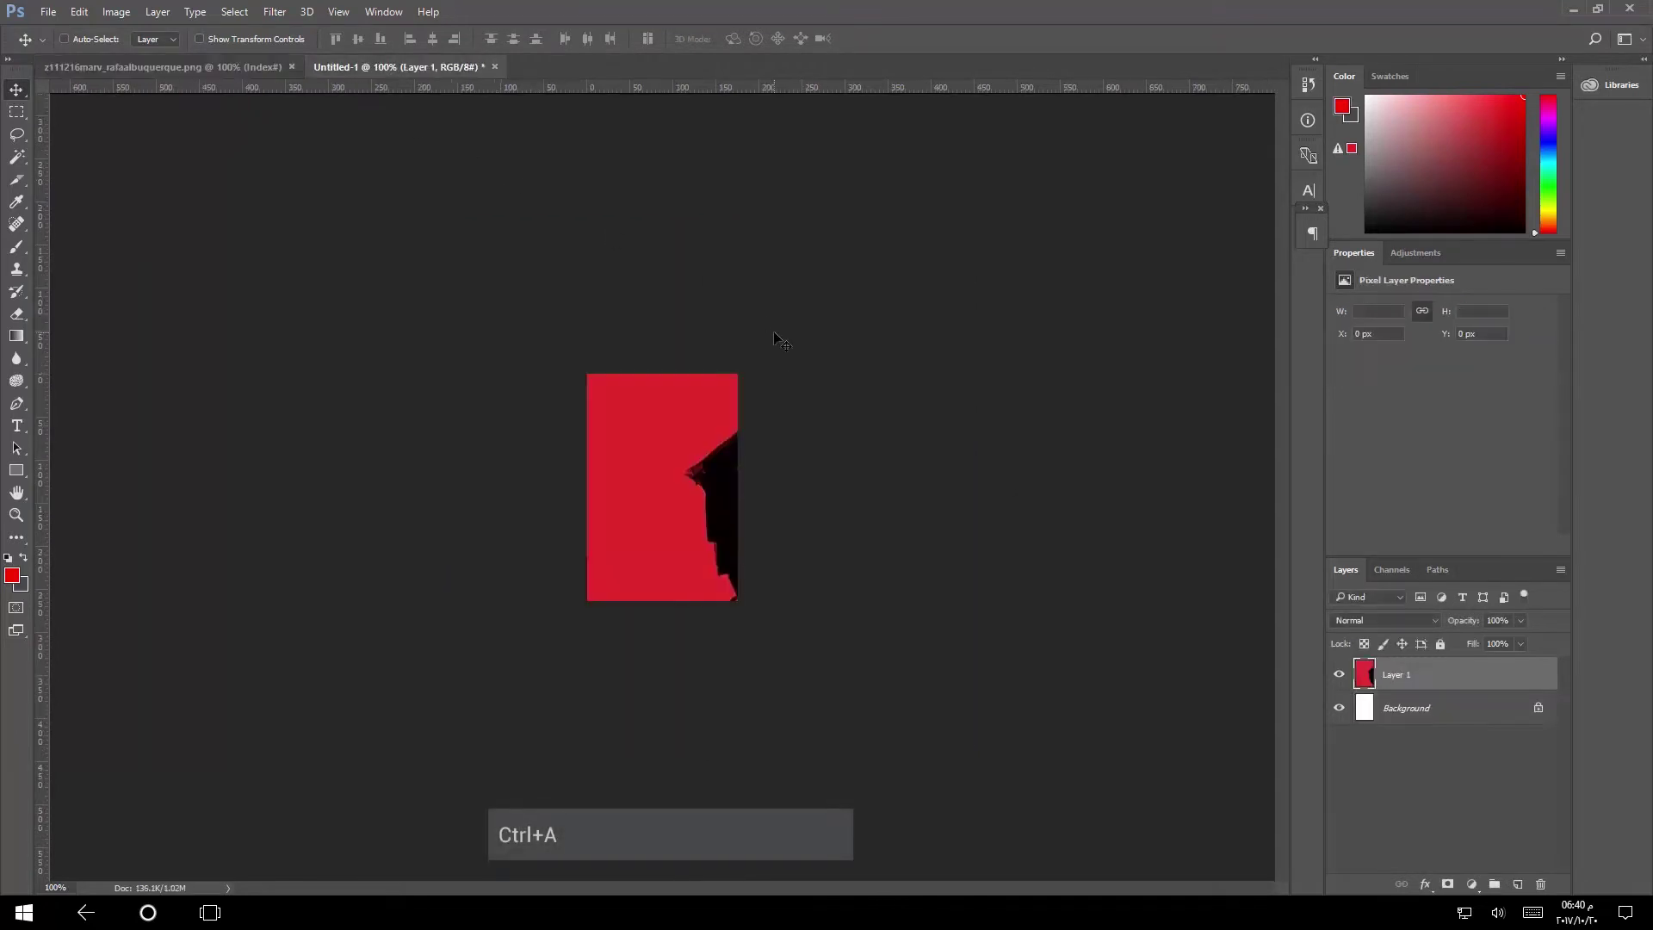
{"action": "left_click_drag", "start_coordinate": [721, 526], "coordinate": [642, 508]}
Scale the pasted artwork down to about 237 × 280 px and position it in the frame
{"action": "key", "text": "ctrl+t"}
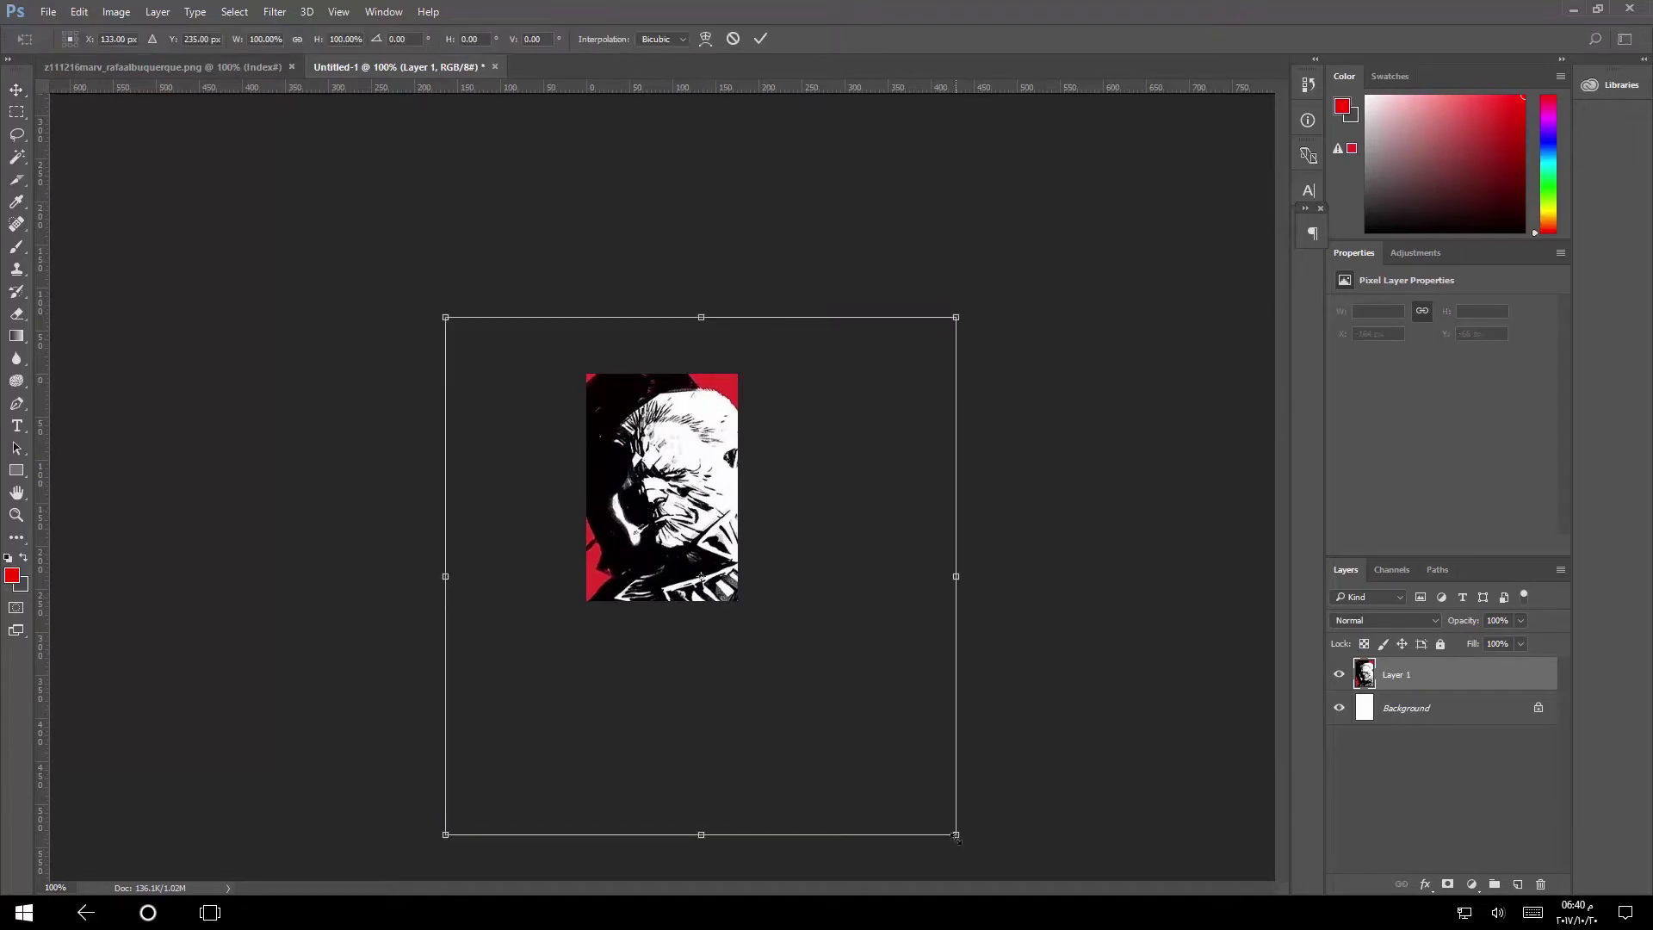
{"action": "left_click_drag", "start_coordinate": [956, 835], "coordinate": [727, 634]}
{"action": "left_click_drag", "start_coordinate": [639, 469], "coordinate": [745, 512]}
{"action": "left_click_drag", "start_coordinate": [551, 644], "coordinate": [587, 607]}
{"action": "mouse_move", "coordinate": [831, 608]}
{"action": "left_mouse_down"}
{"action": "mouse_move", "coordinate": [793, 603]}
{"action": "mouse_move", "coordinate": [812, 617]}
{"action": "left_mouse_up"}
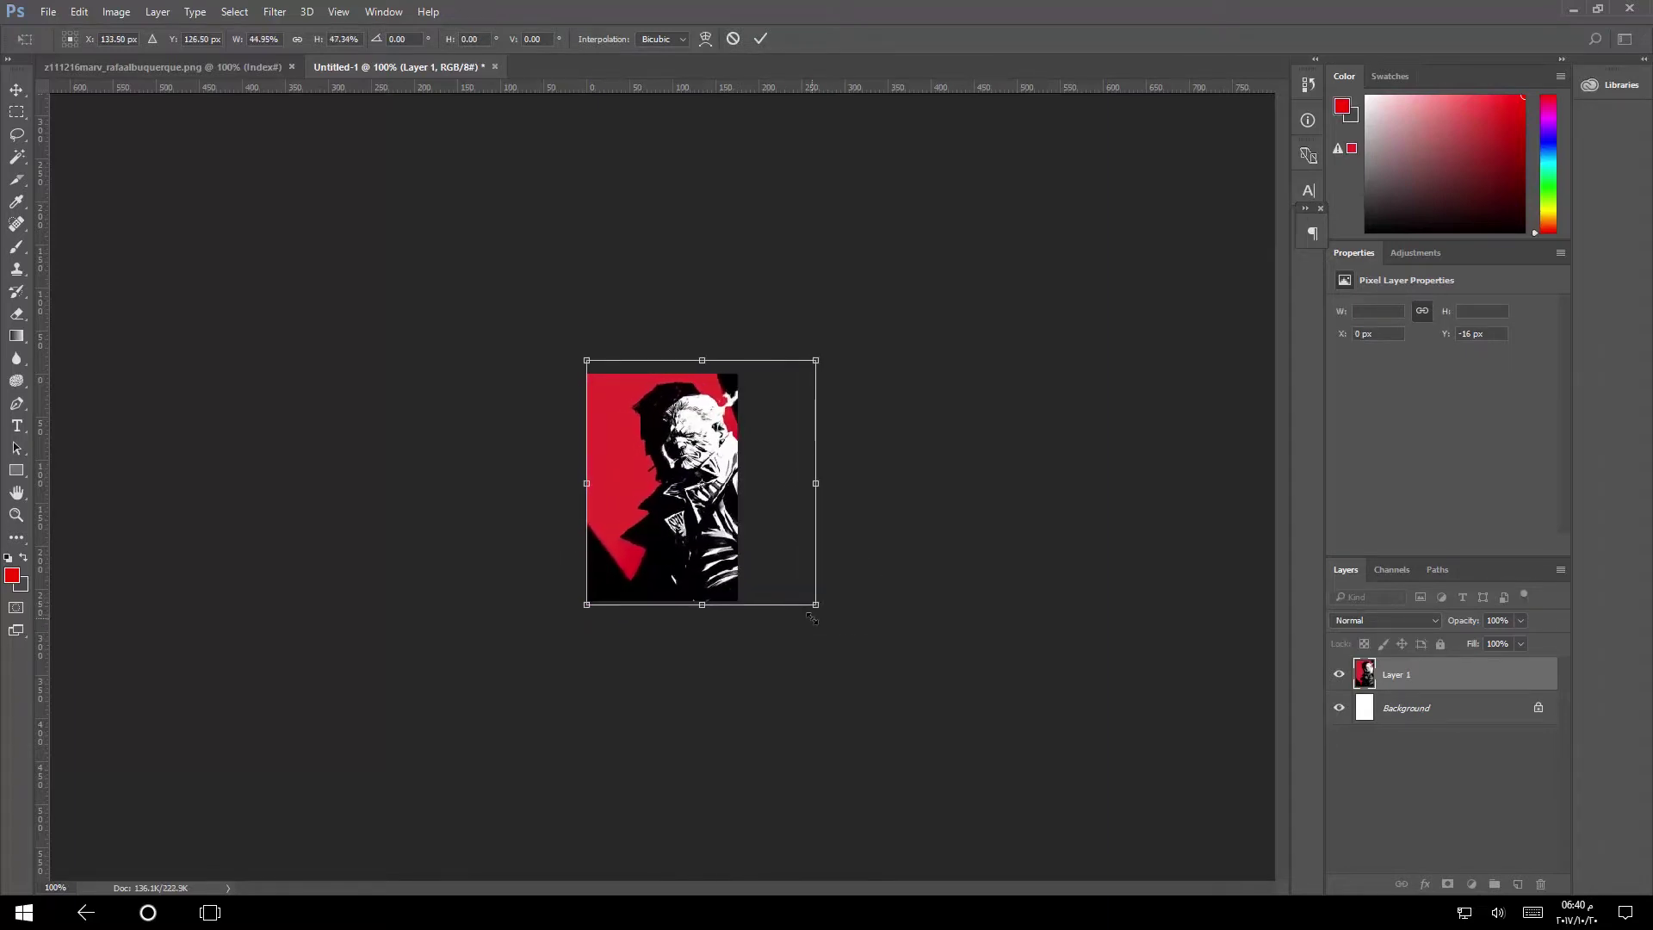
{"action": "key", "text": "Return"}
{"action": "left_click_drag", "start_coordinate": [755, 467], "coordinate": [732, 472]}
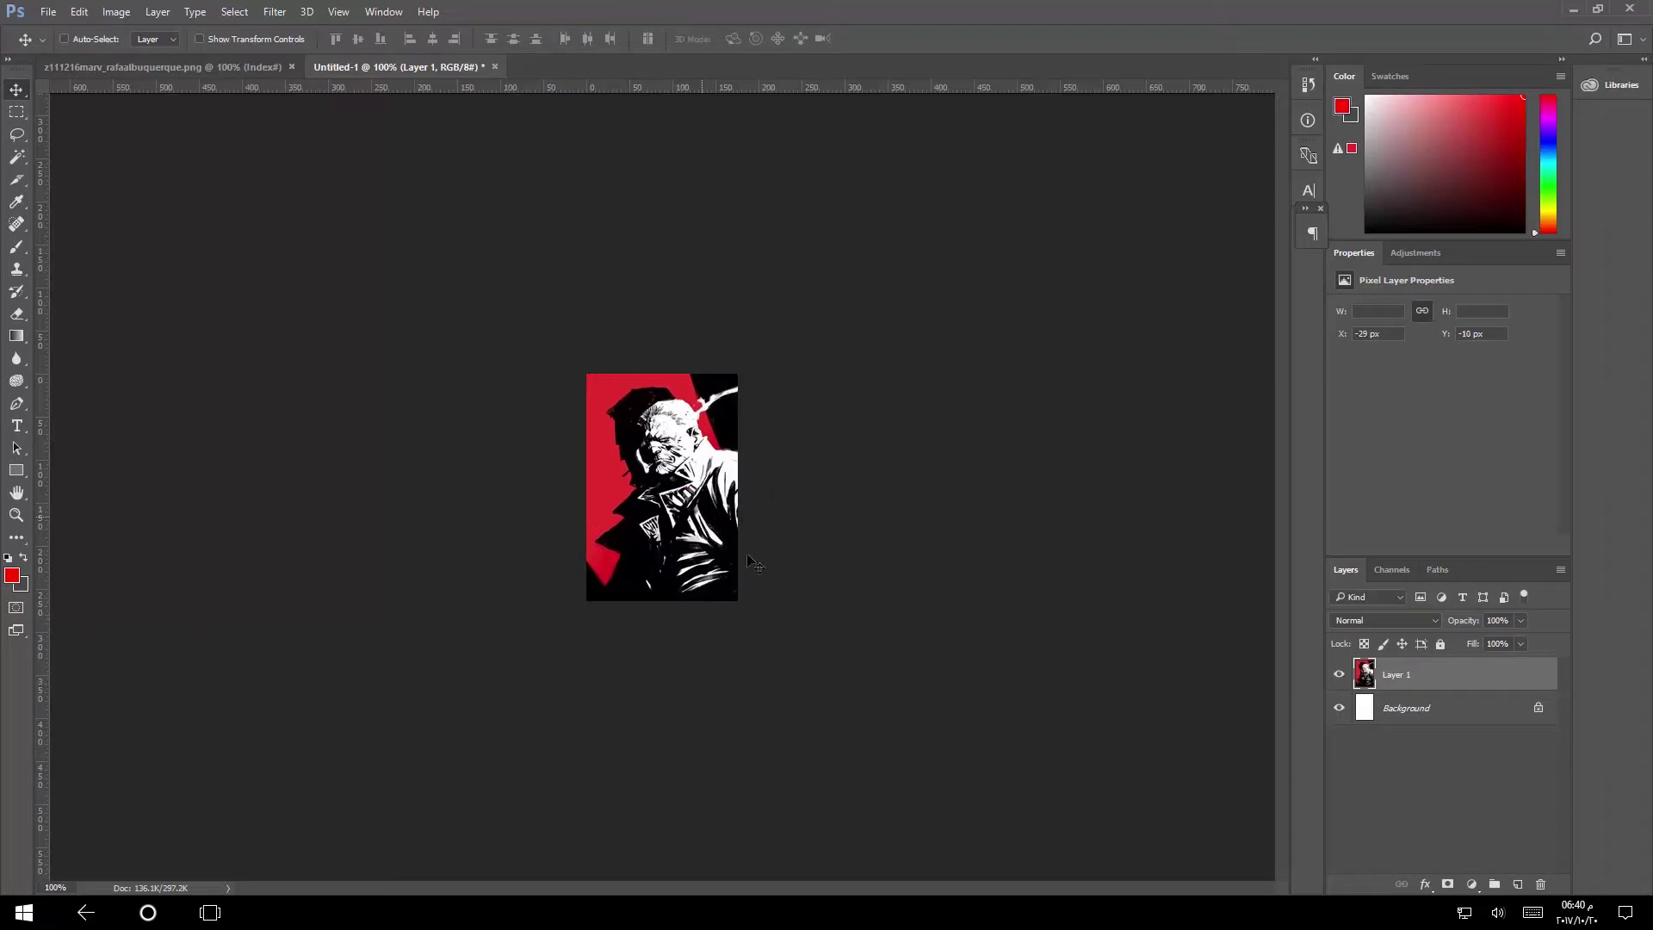
Select the whole canvas, crop away the overflow, and deselect
{"action": "left_click", "coordinate": [116, 14]}
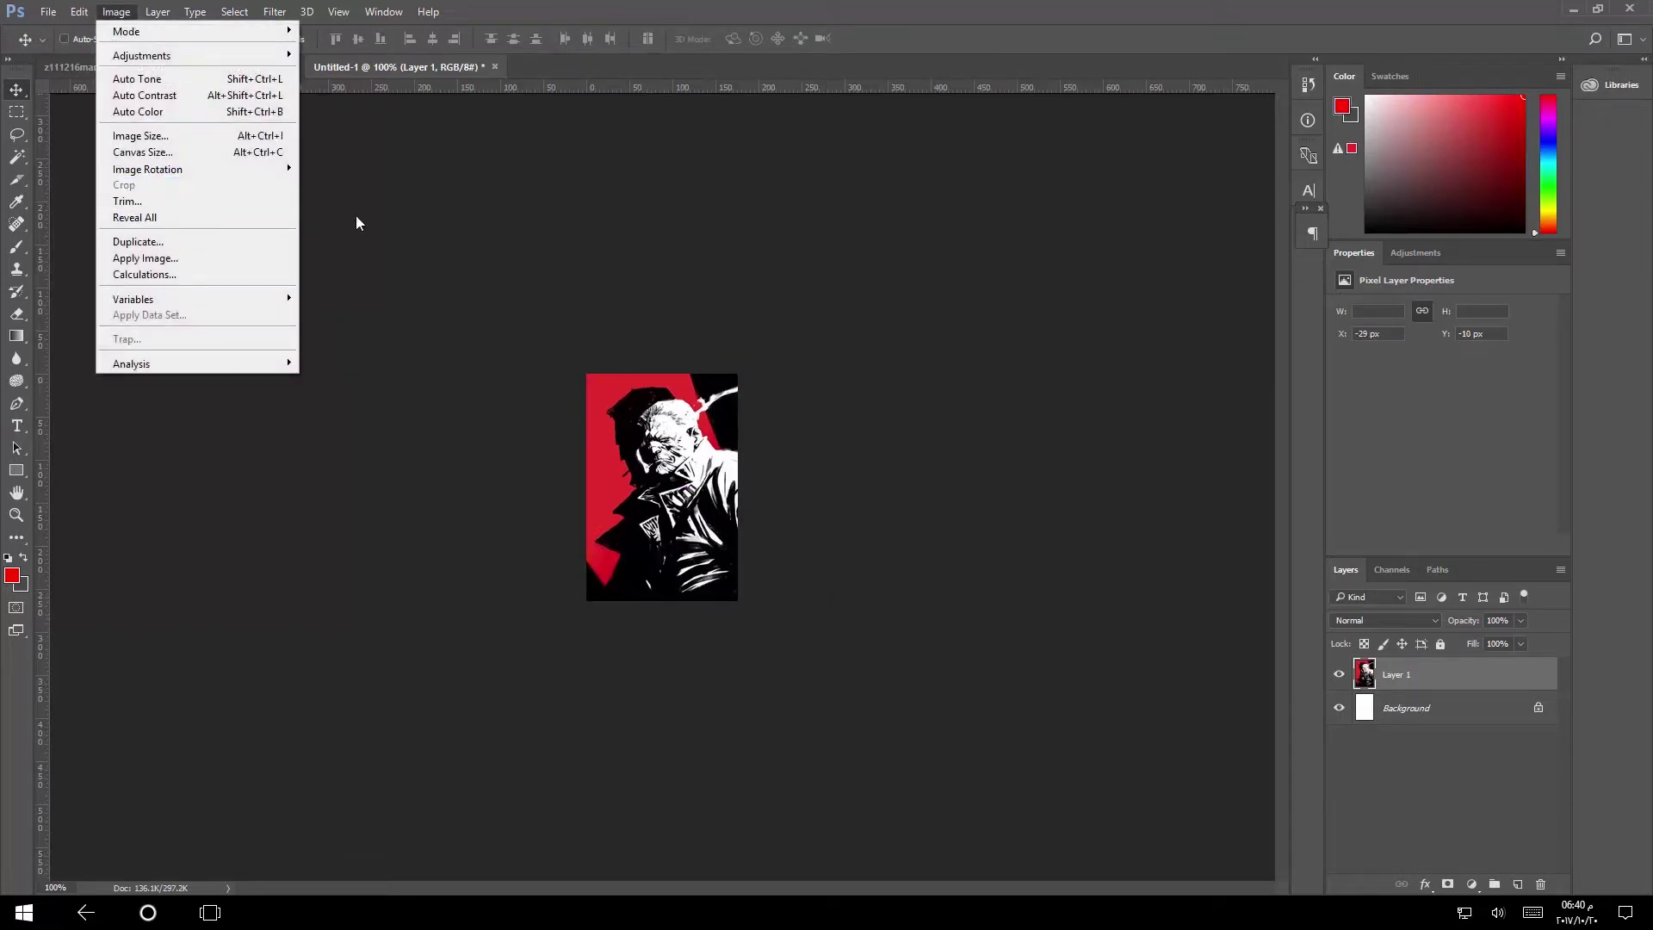
{"action": "key", "text": "Escape"}
{"action": "key", "text": "ctrl+a"}
{"action": "left_click", "coordinate": [116, 14]}
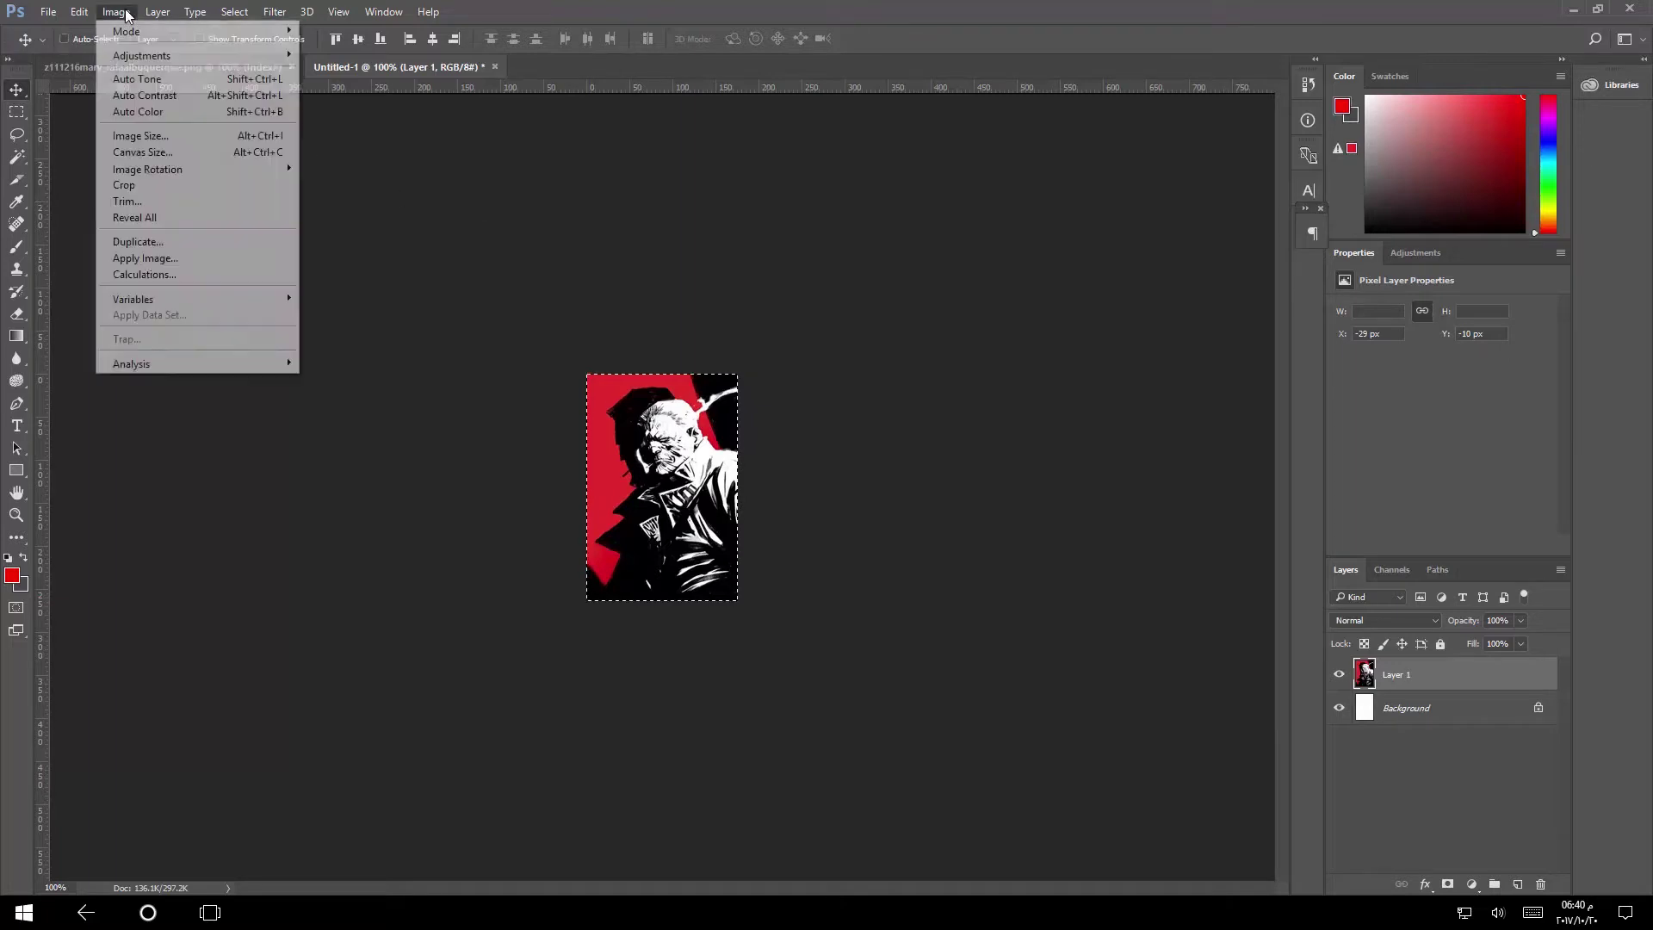
{"action": "left_click", "coordinate": [151, 188]}
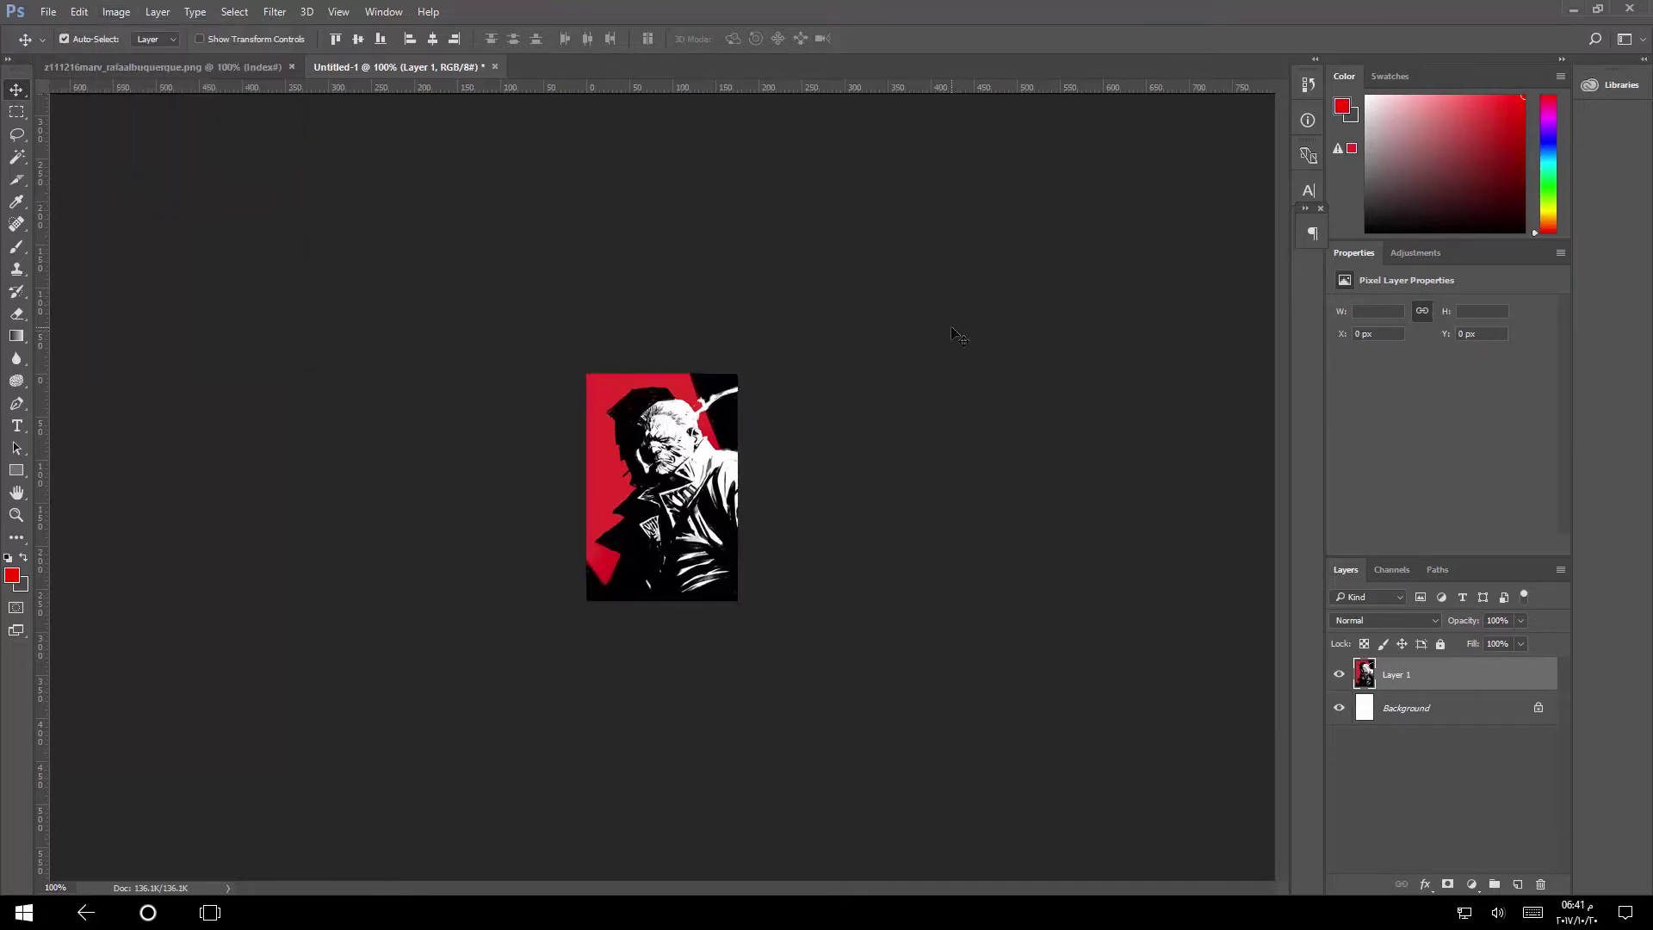
{"action": "key", "text": "ctrl+d"}
Magic Wand-select the red area plus all similar reds and cut them to Layer 2
{"action": "key", "text": "w"}
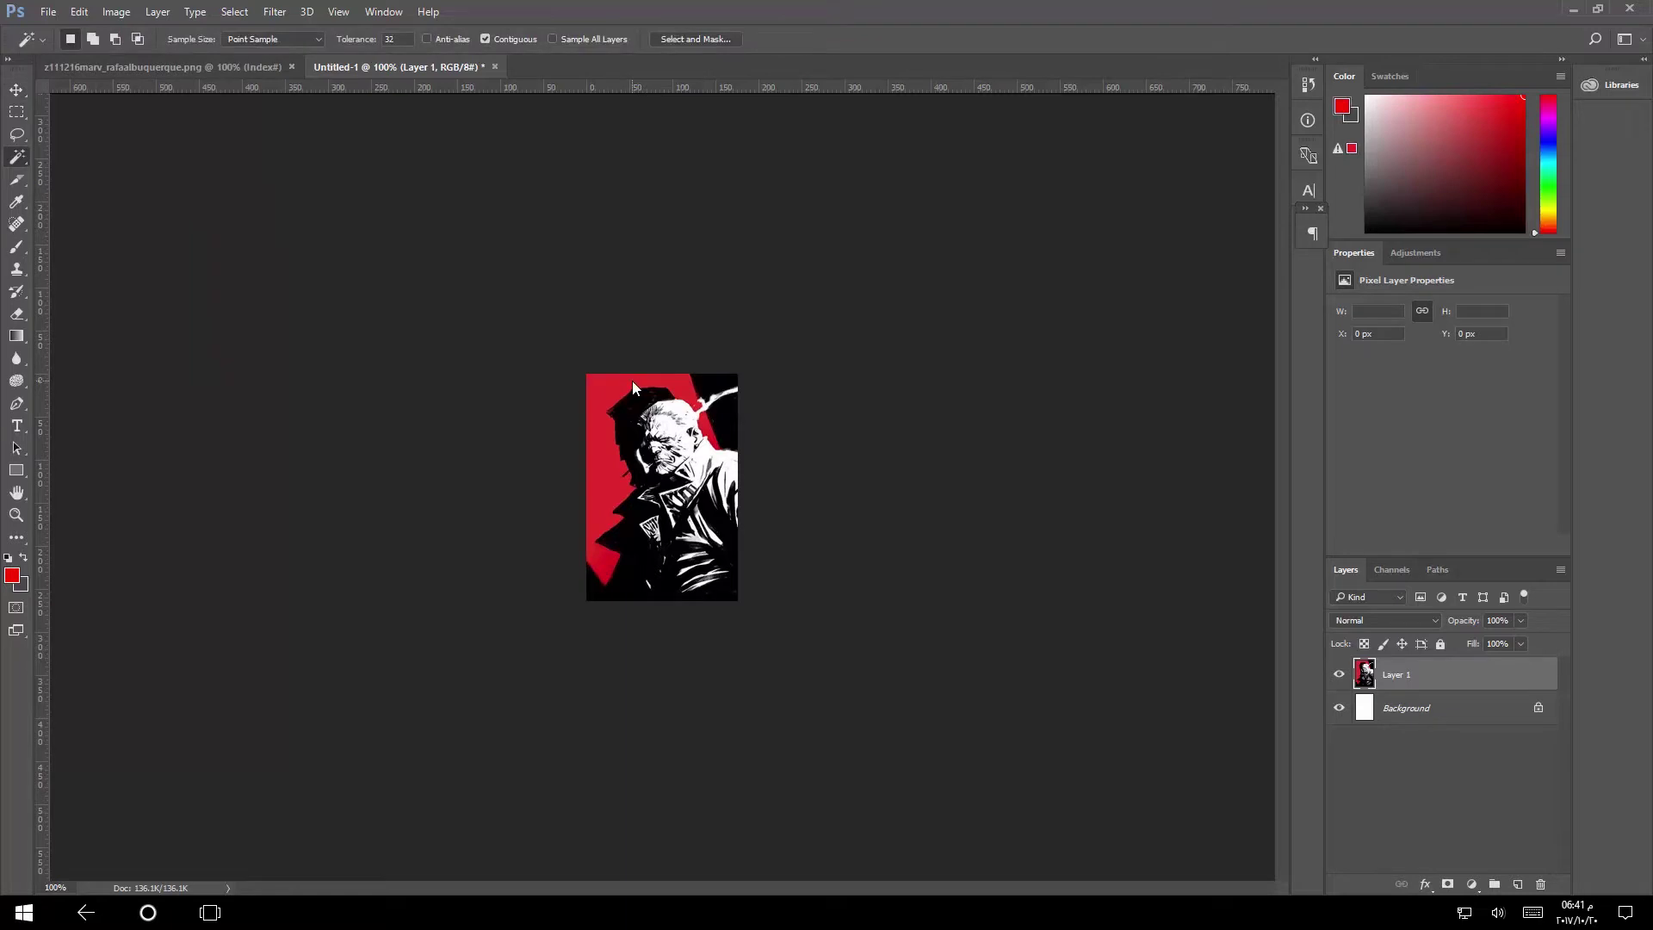
{"action": "key", "text": "v"}
{"action": "key", "text": "w"}
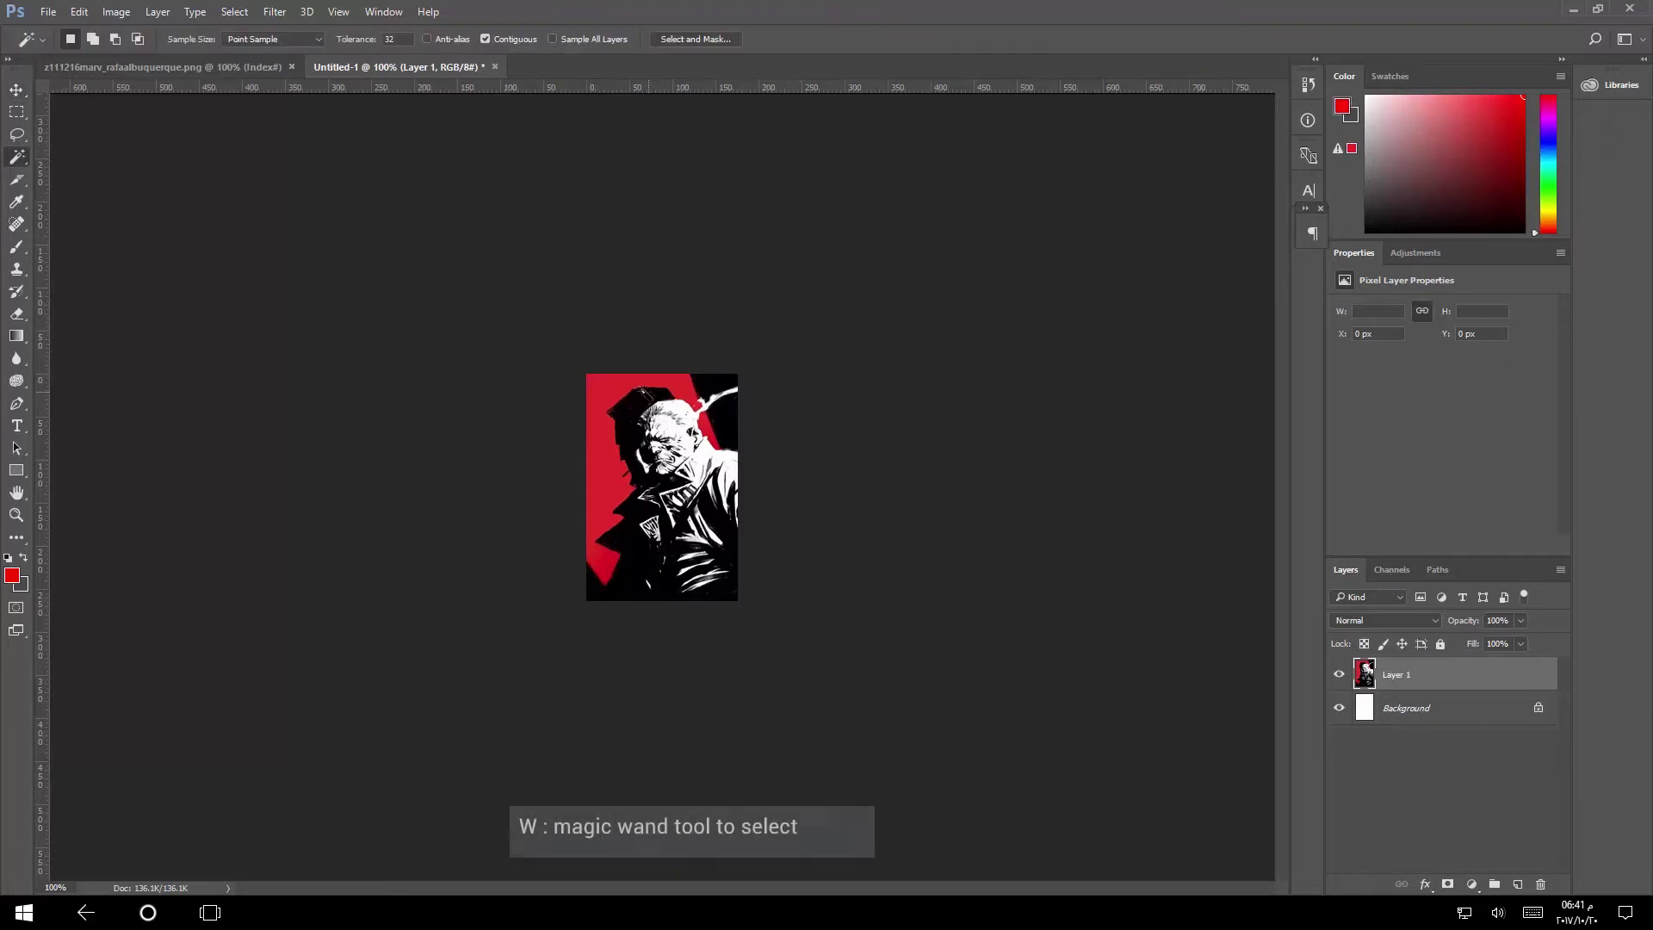
{"action": "left_click", "coordinate": [631, 379]}
{"action": "right_click", "coordinate": [631, 380]}
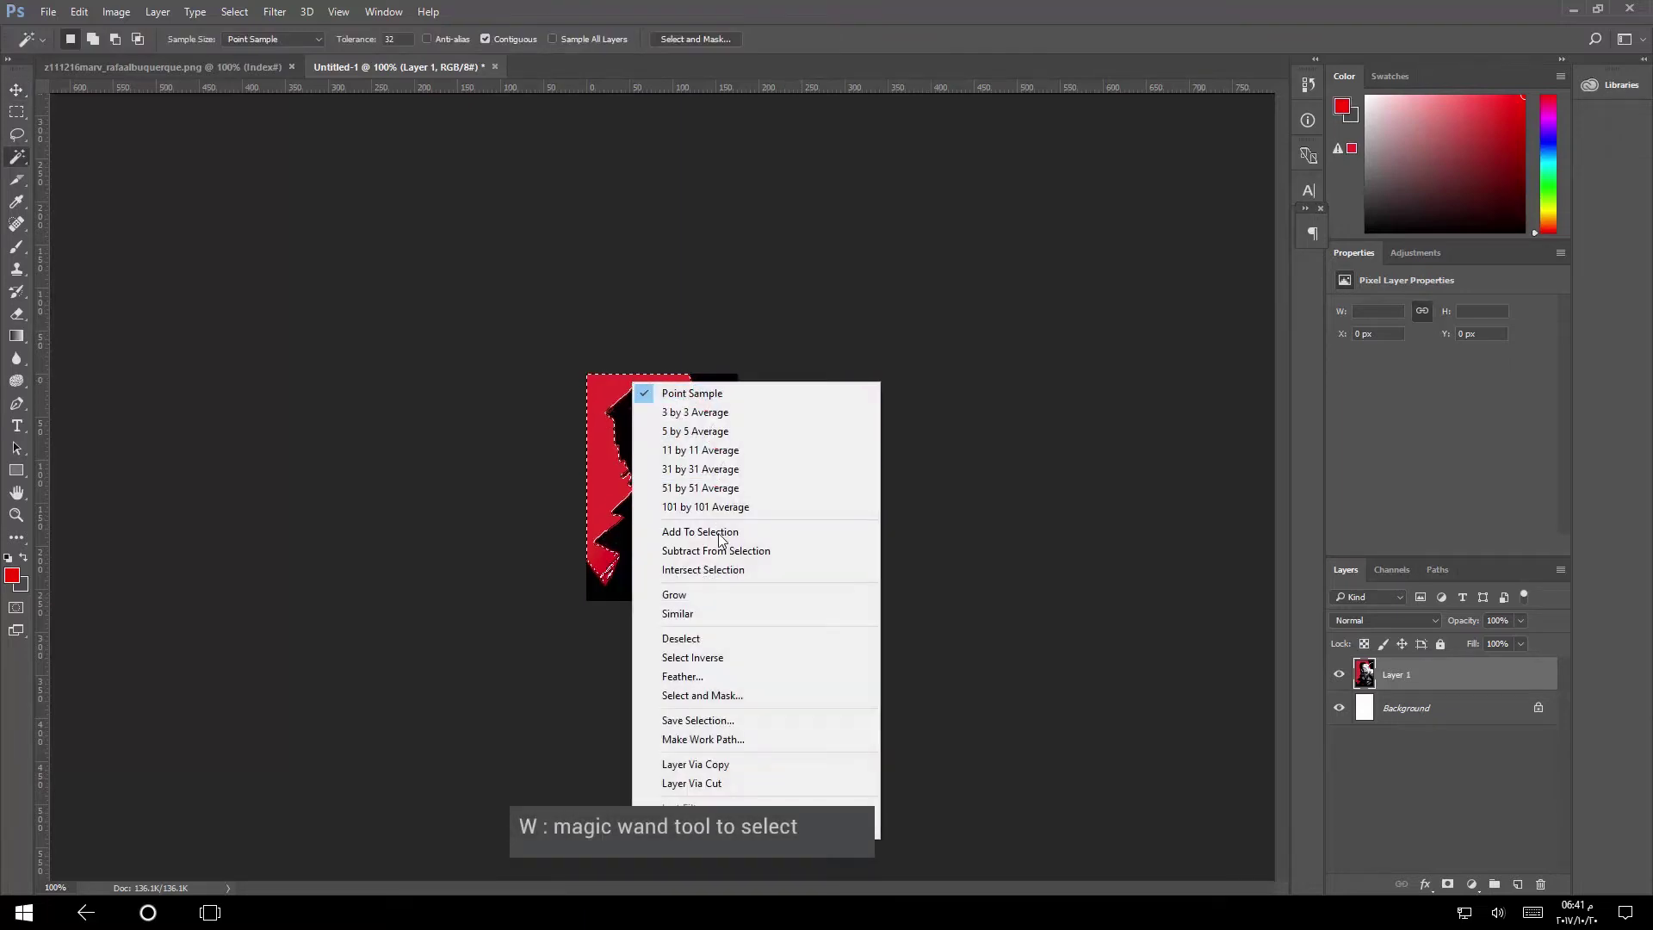
{"action": "left_click", "coordinate": [722, 613]}
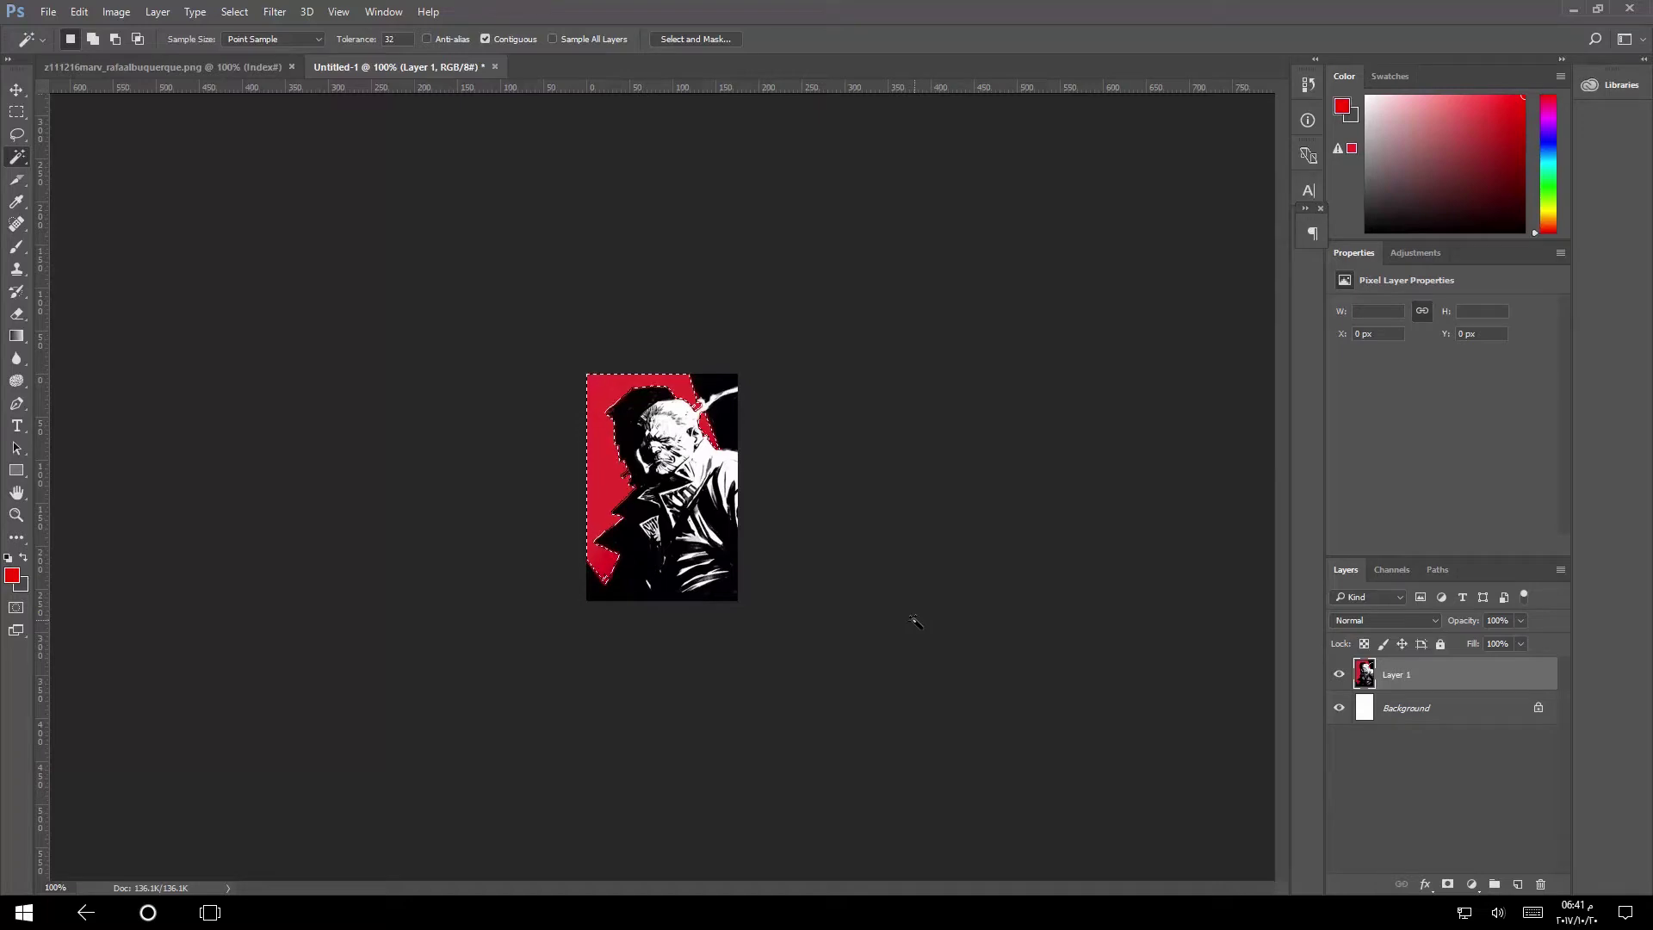
{"action": "key", "text": "ctrl+shift+j"}
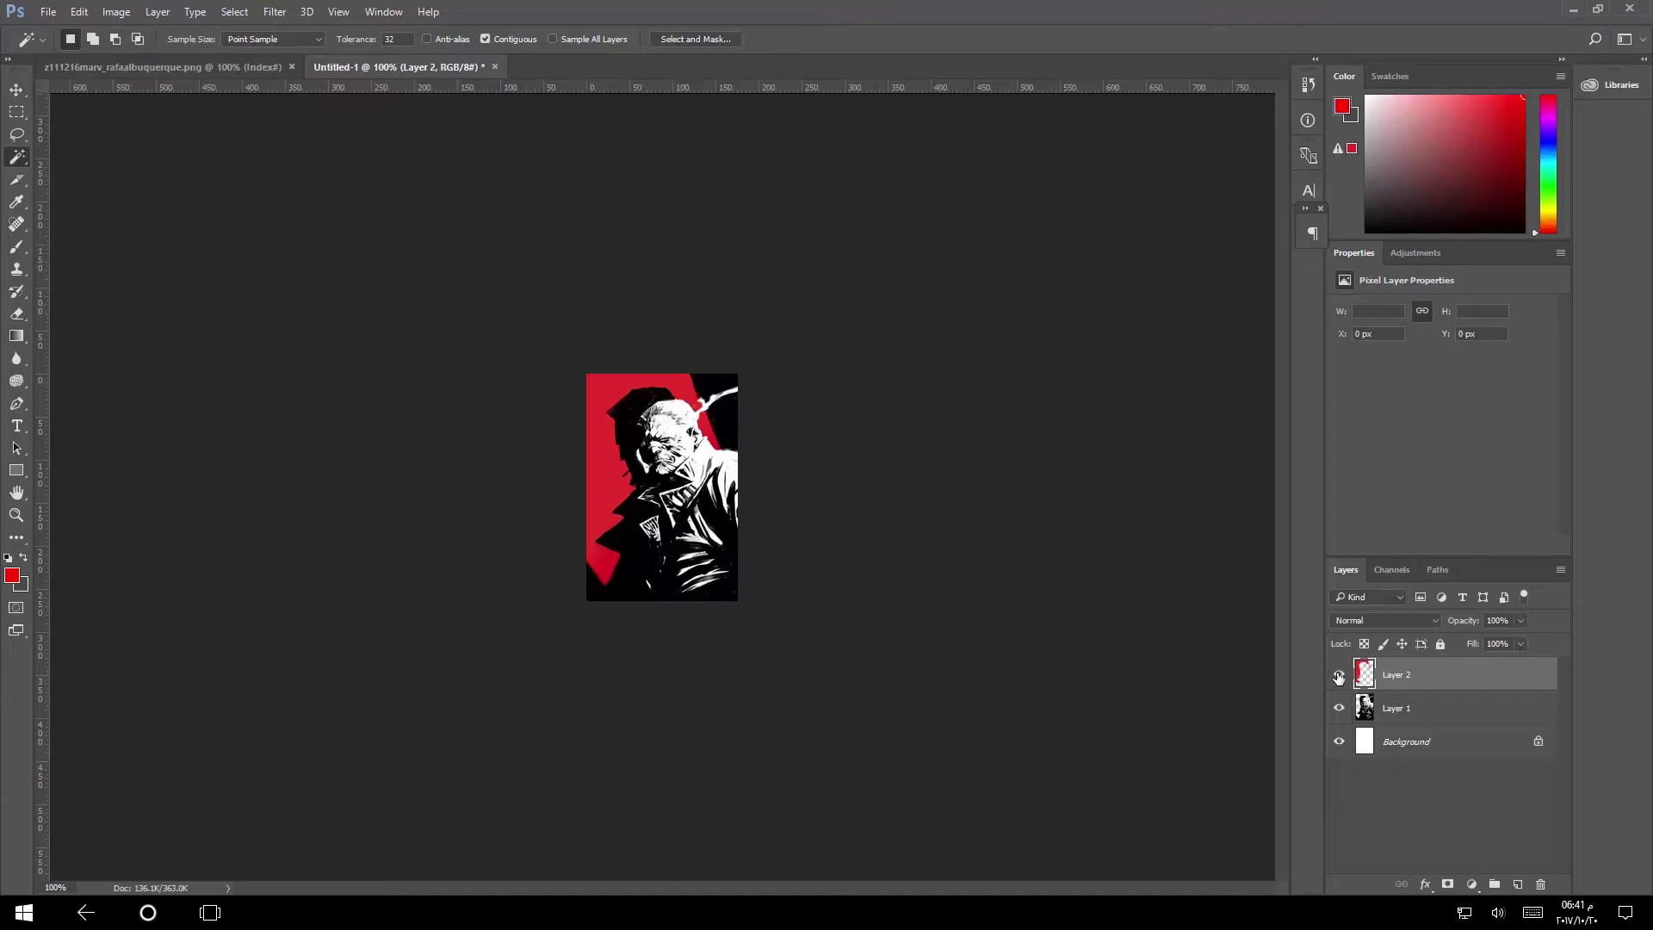
Toggle Layer 2 and Layer 1 visibility to confirm the red is separated
{"action": "left_click", "coordinate": [1339, 676]}
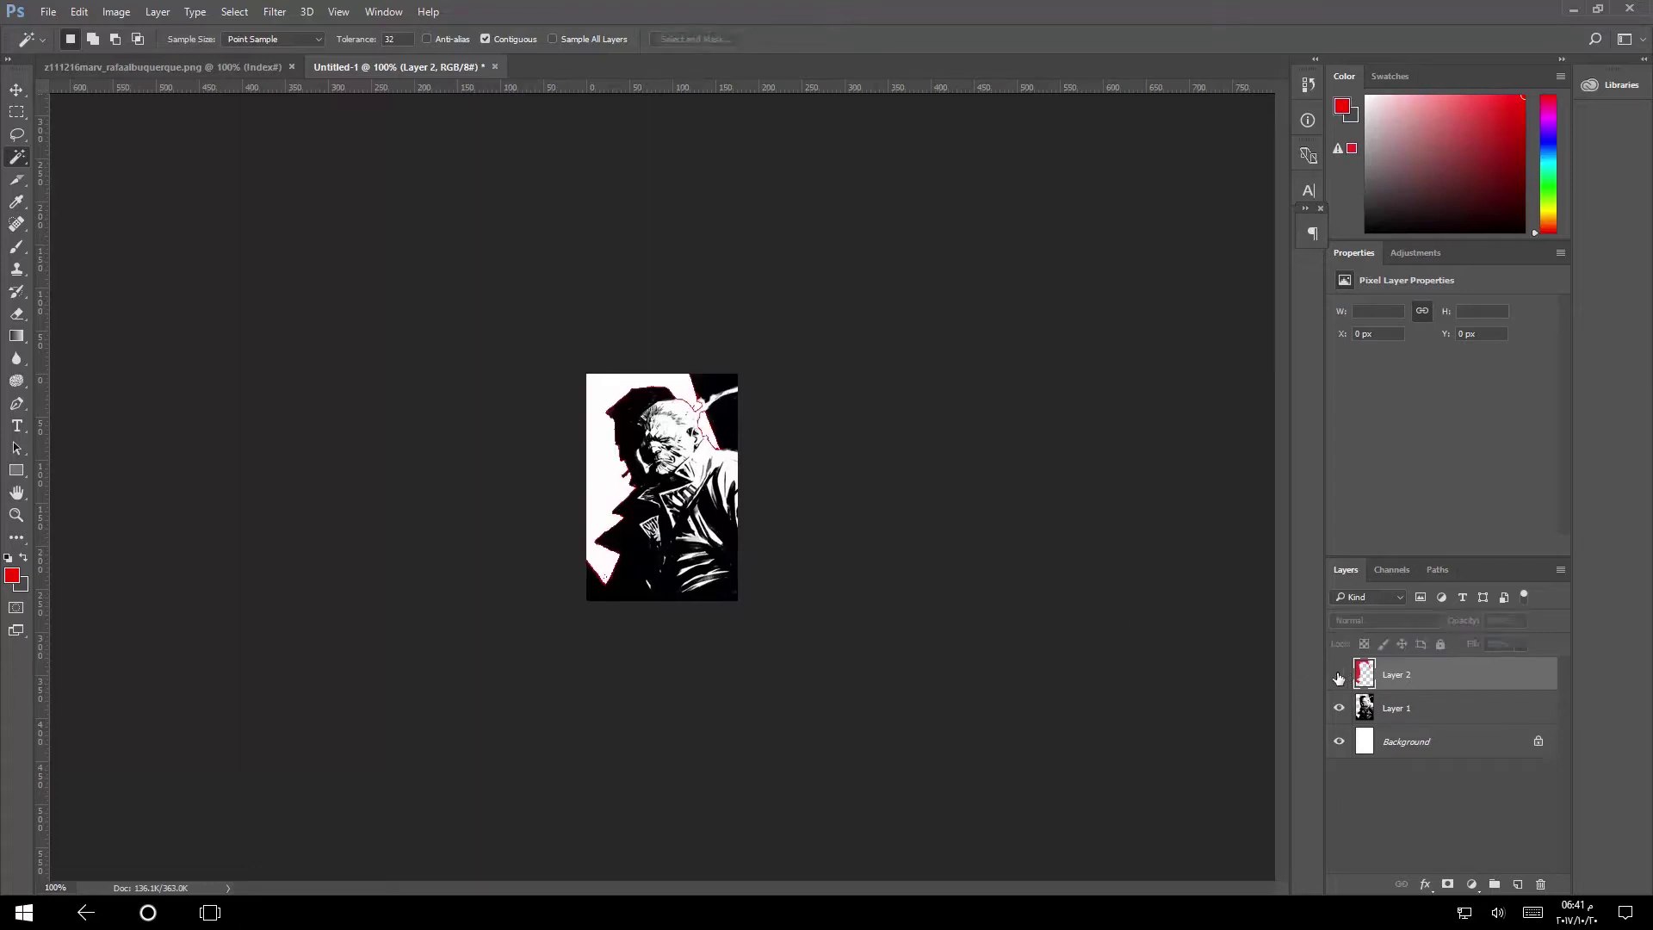
{"action": "left_click", "coordinate": [1339, 676]}
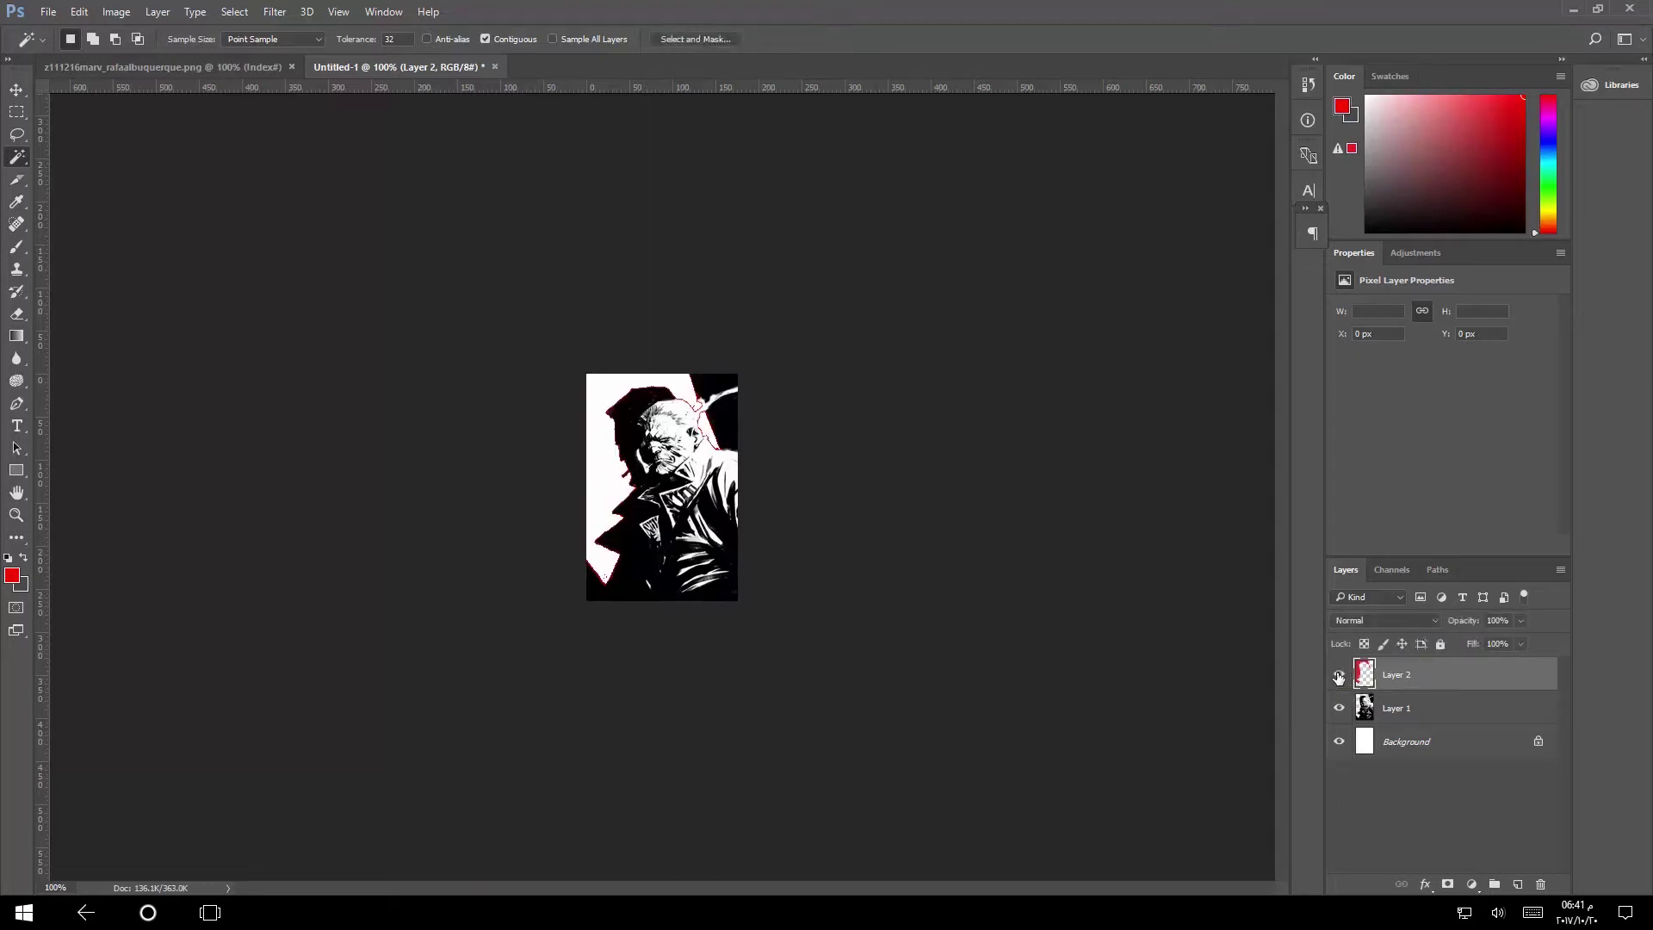
{"action": "left_click", "coordinate": [1339, 709]}
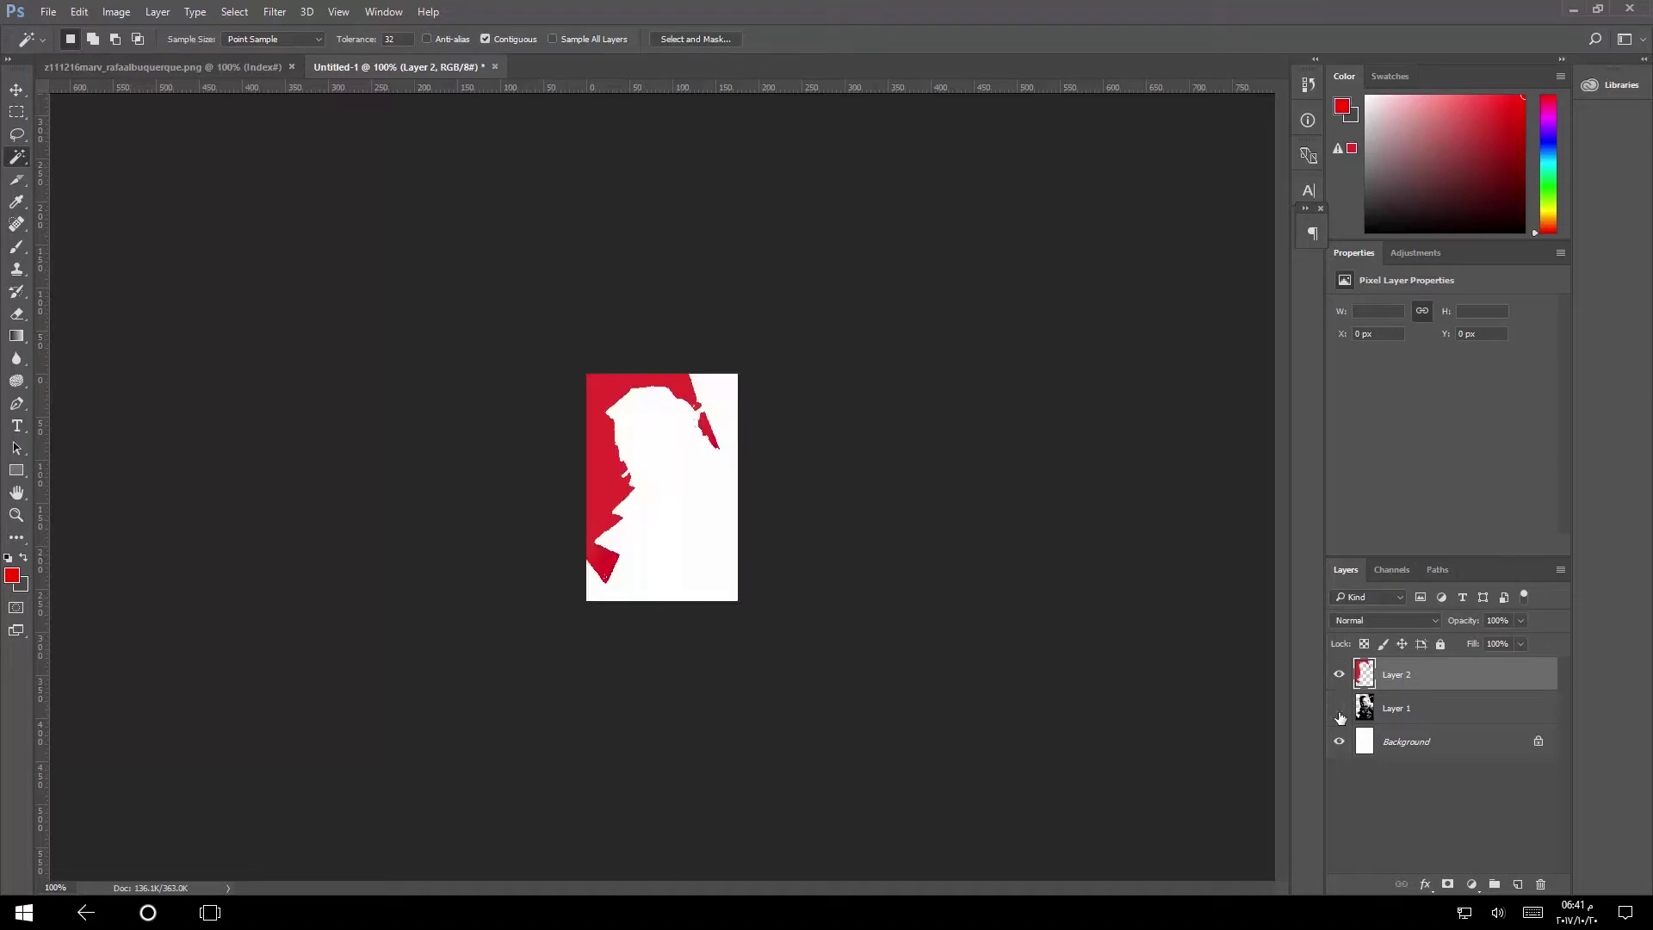
{"action": "left_click", "coordinate": [1340, 713]}
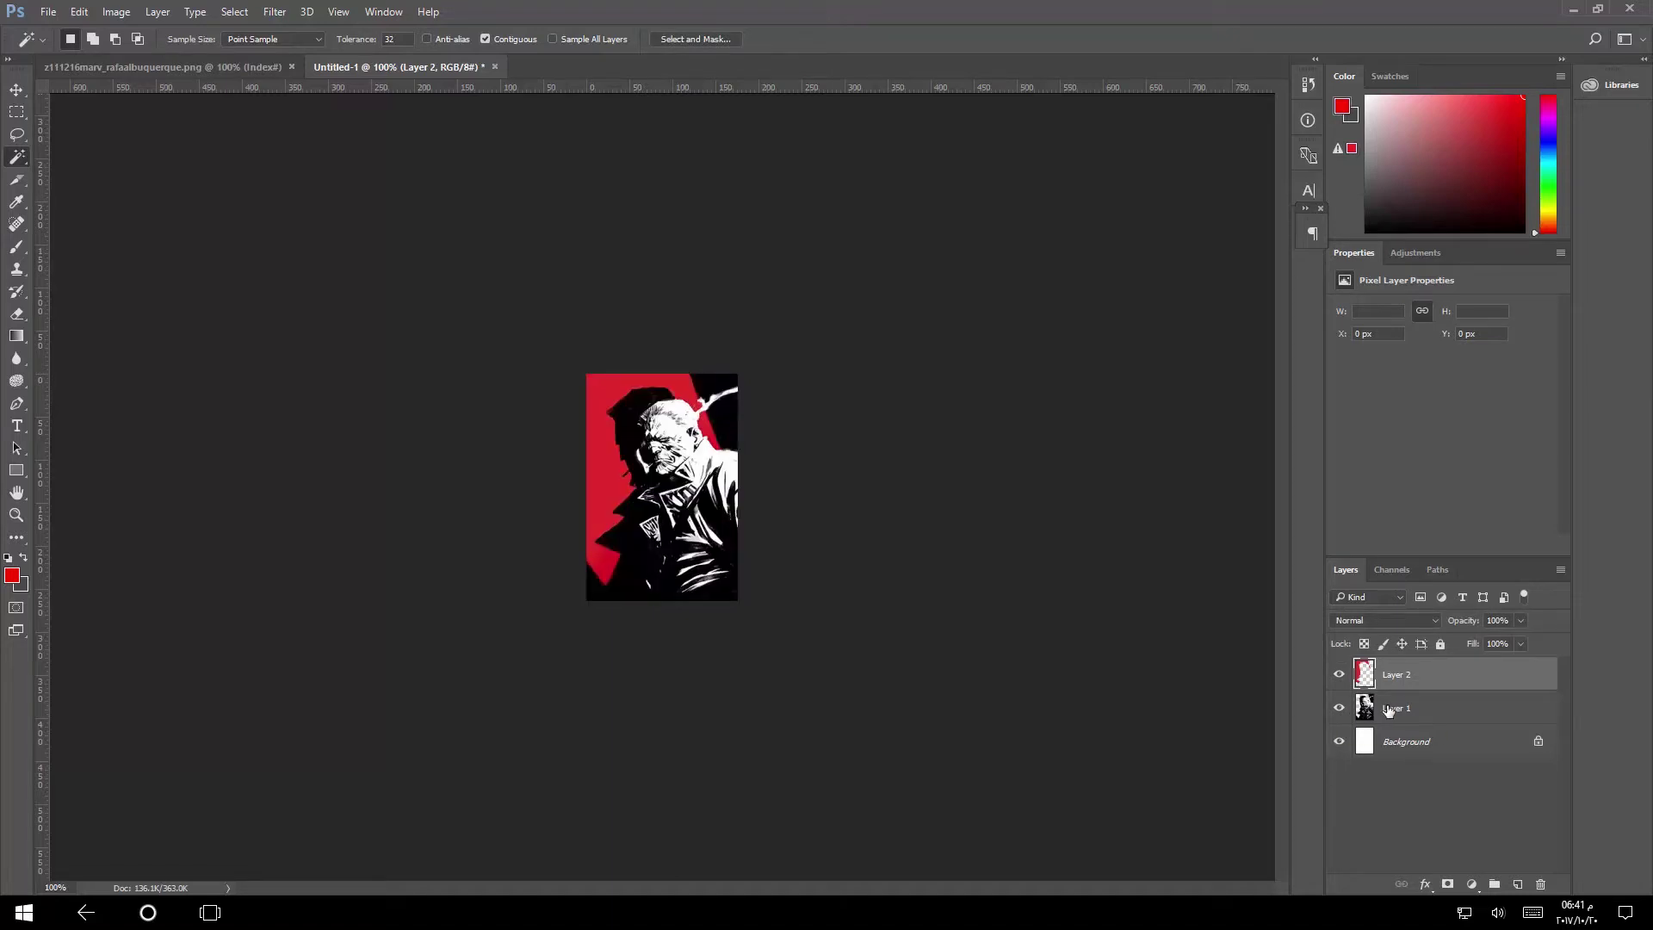
Save the document as image.psd
{"action": "left_click", "coordinate": [57, 15]}
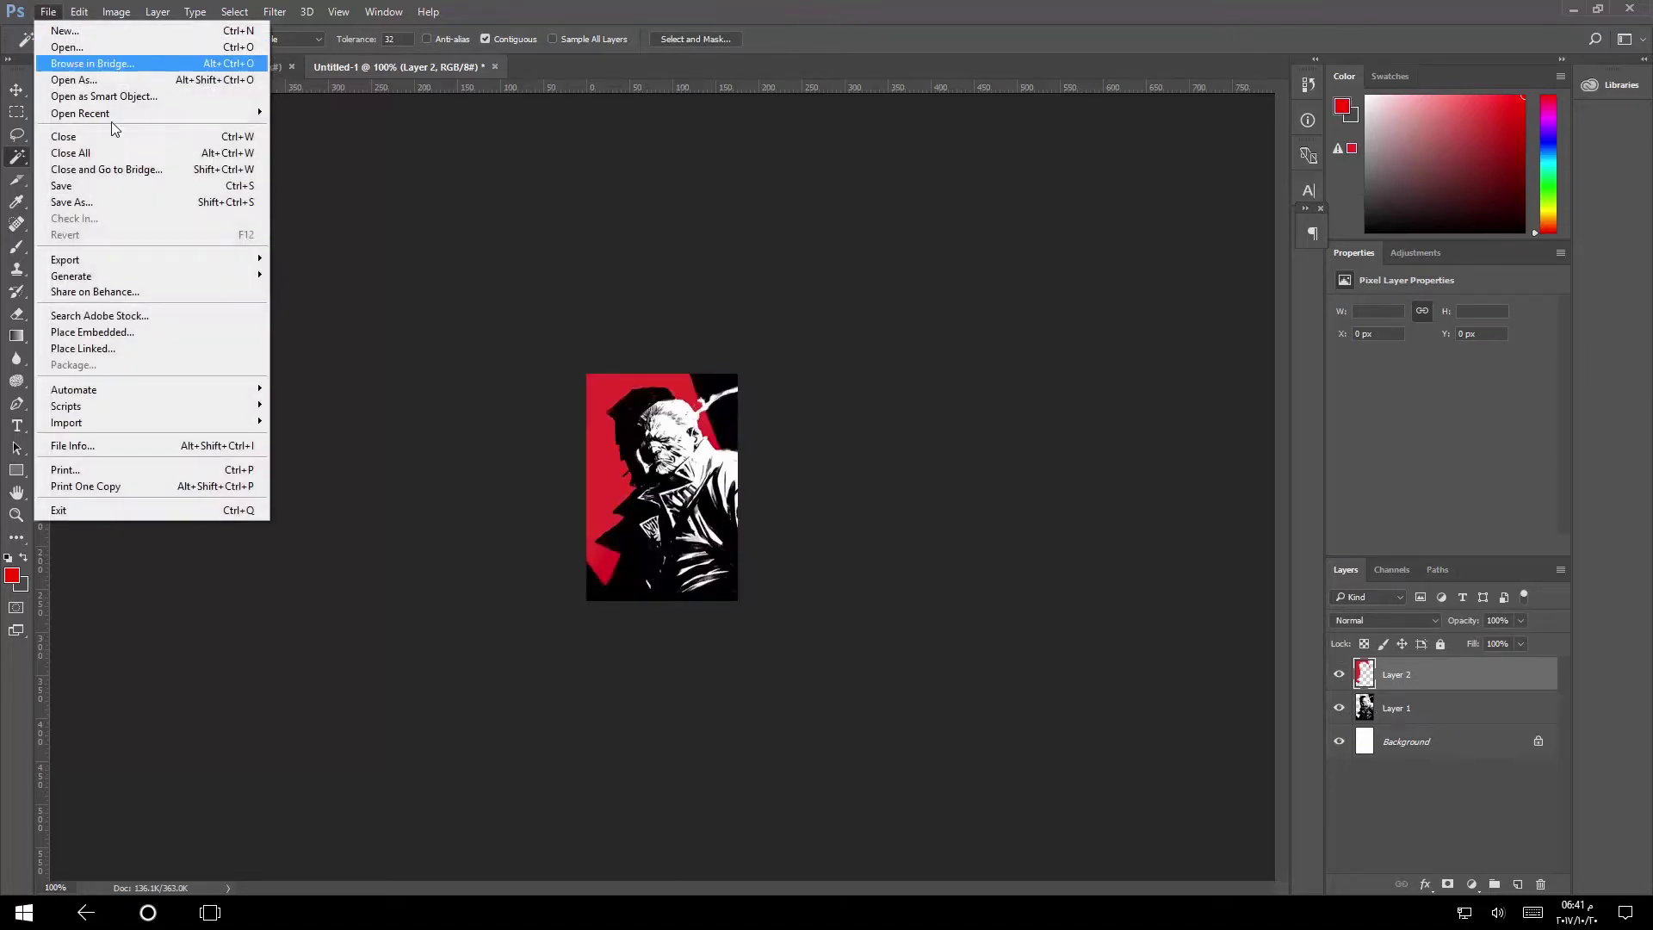
{"action": "left_click", "coordinate": [147, 186]}
{"action": "type", "text": "image"}
{"action": "key", "text": "Return"}
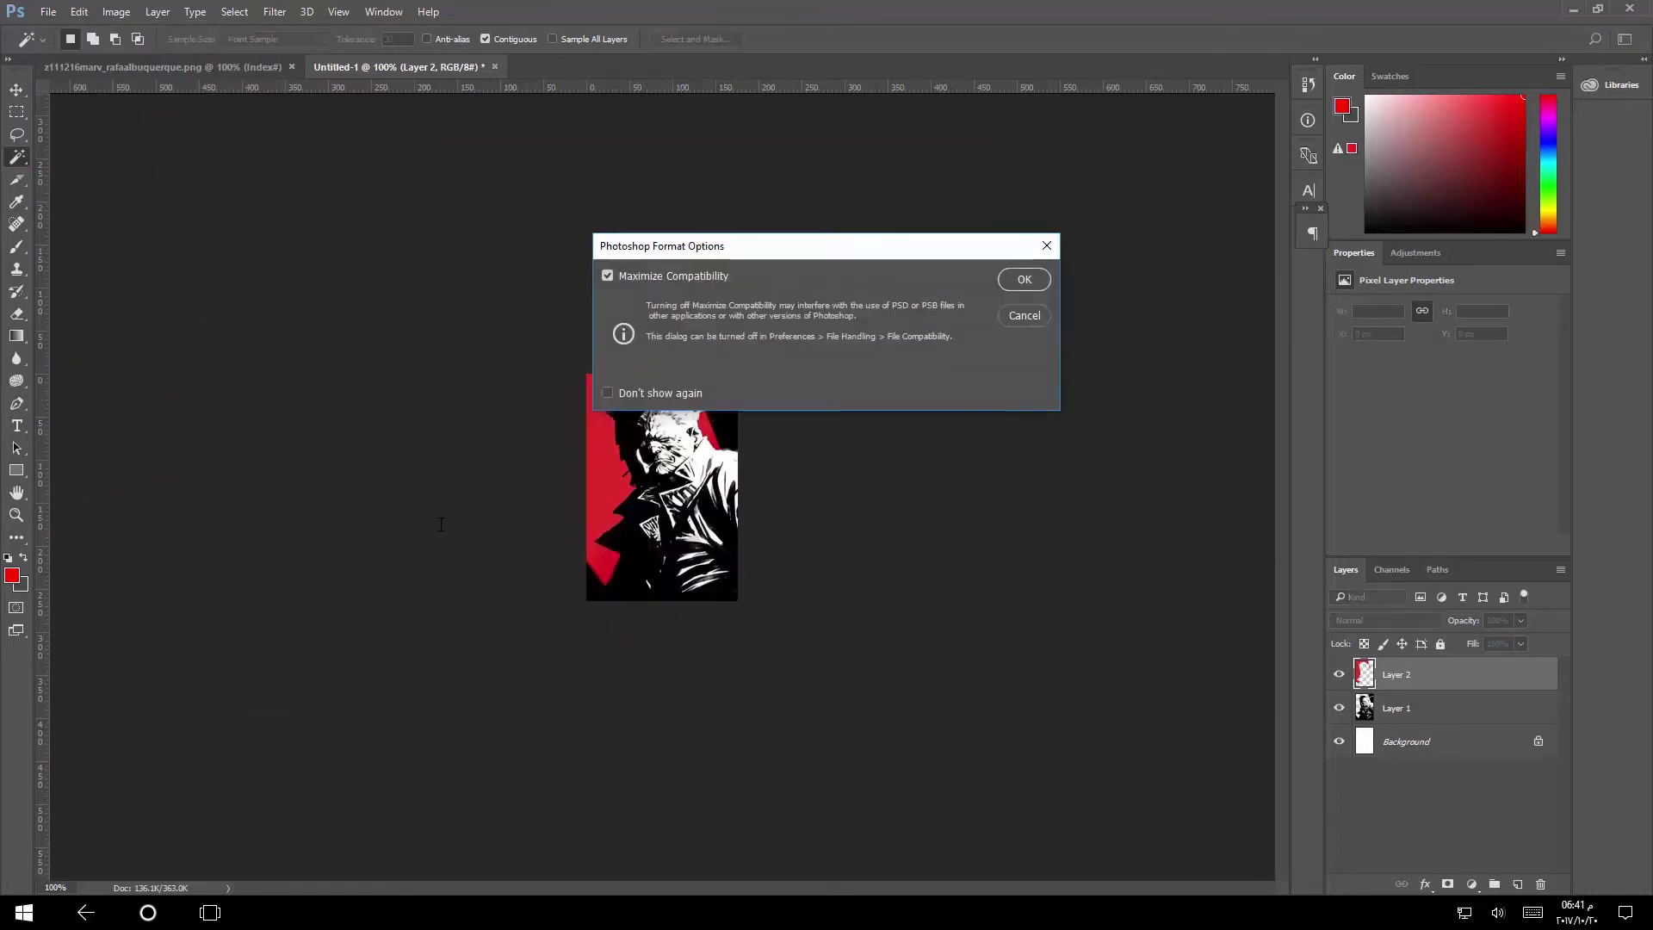
{"action": "key", "text": "Return"}
Hide the red Layer 2 and save a copy as black.psd
{"action": "left_click", "coordinate": [1340, 675]}
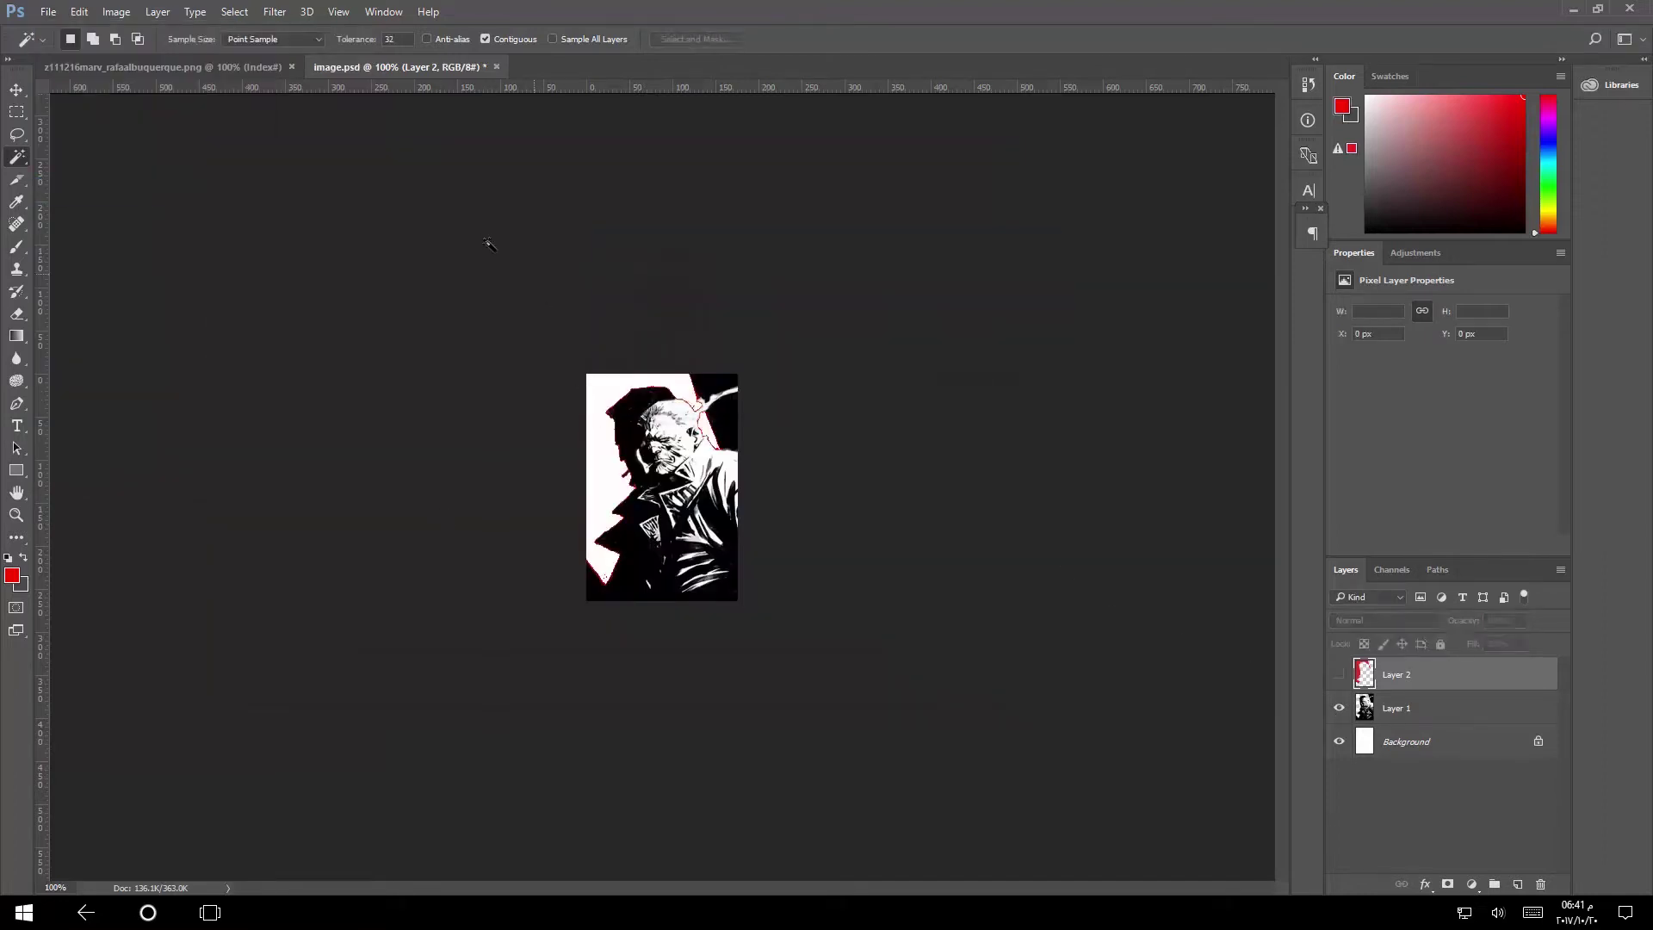
{"action": "left_click", "coordinate": [48, 12]}
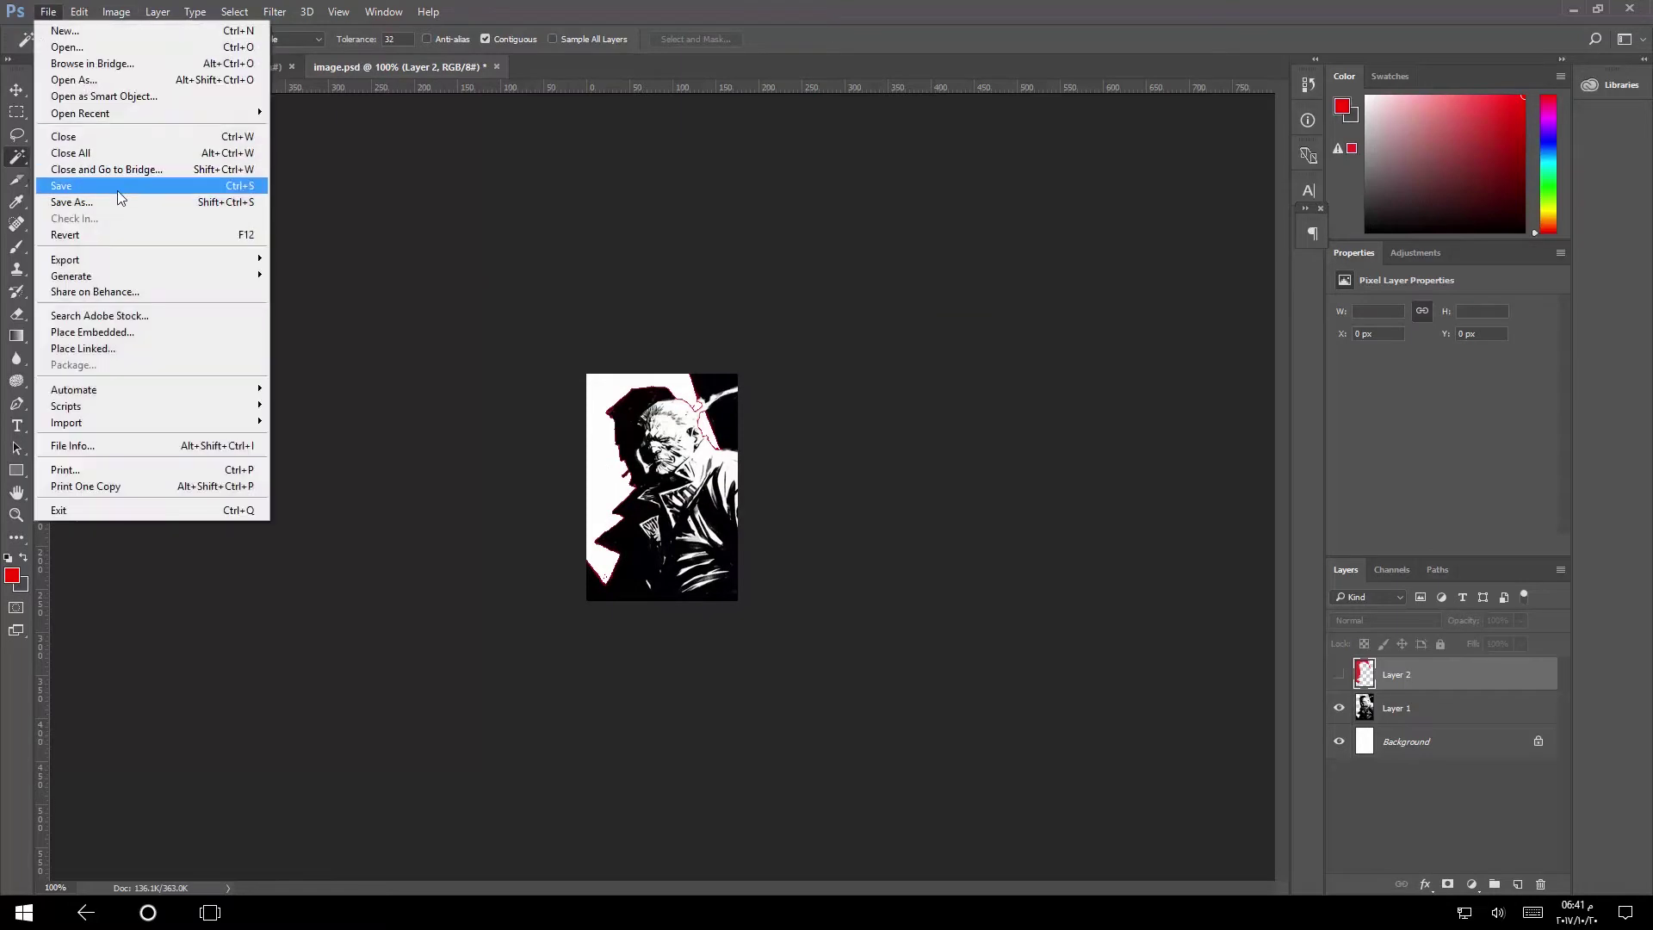
{"action": "left_click", "coordinate": [125, 201]}
{"action": "type", "text": "black"}
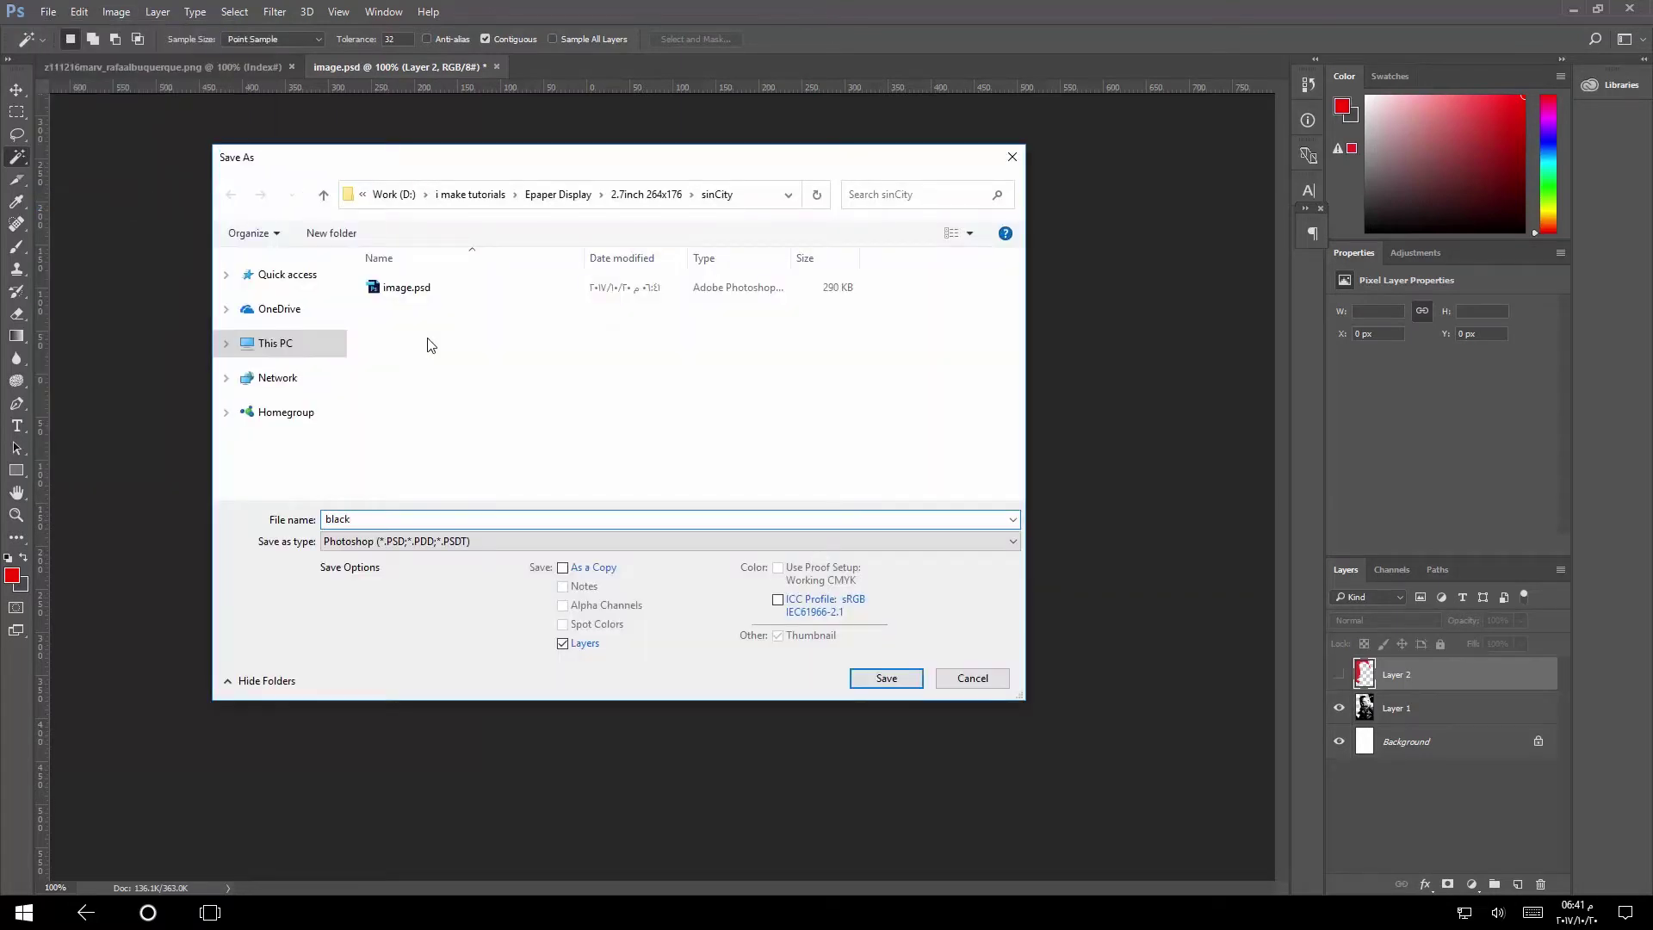
{"action": "key", "text": "Return"}
{"action": "key", "text": "Return"}
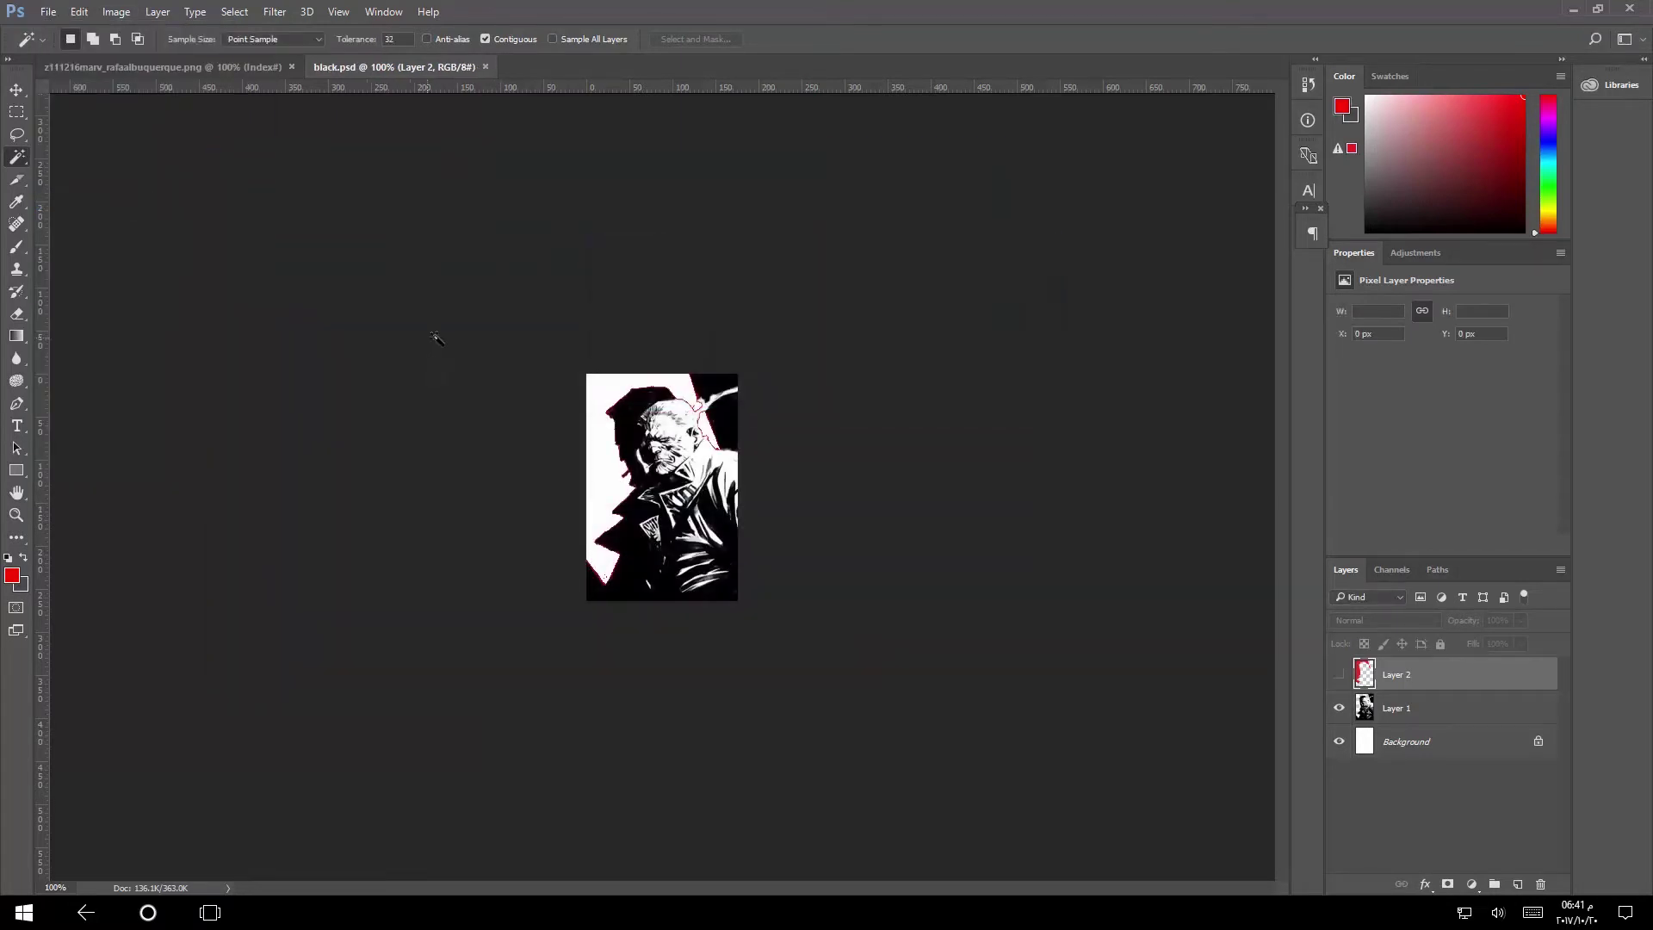
Show Layer 2, hide the Layer 1 line art, and save a copy as red.psd
{"action": "left_click", "coordinate": [1338, 675]}
{"action": "left_click", "coordinate": [1339, 708]}
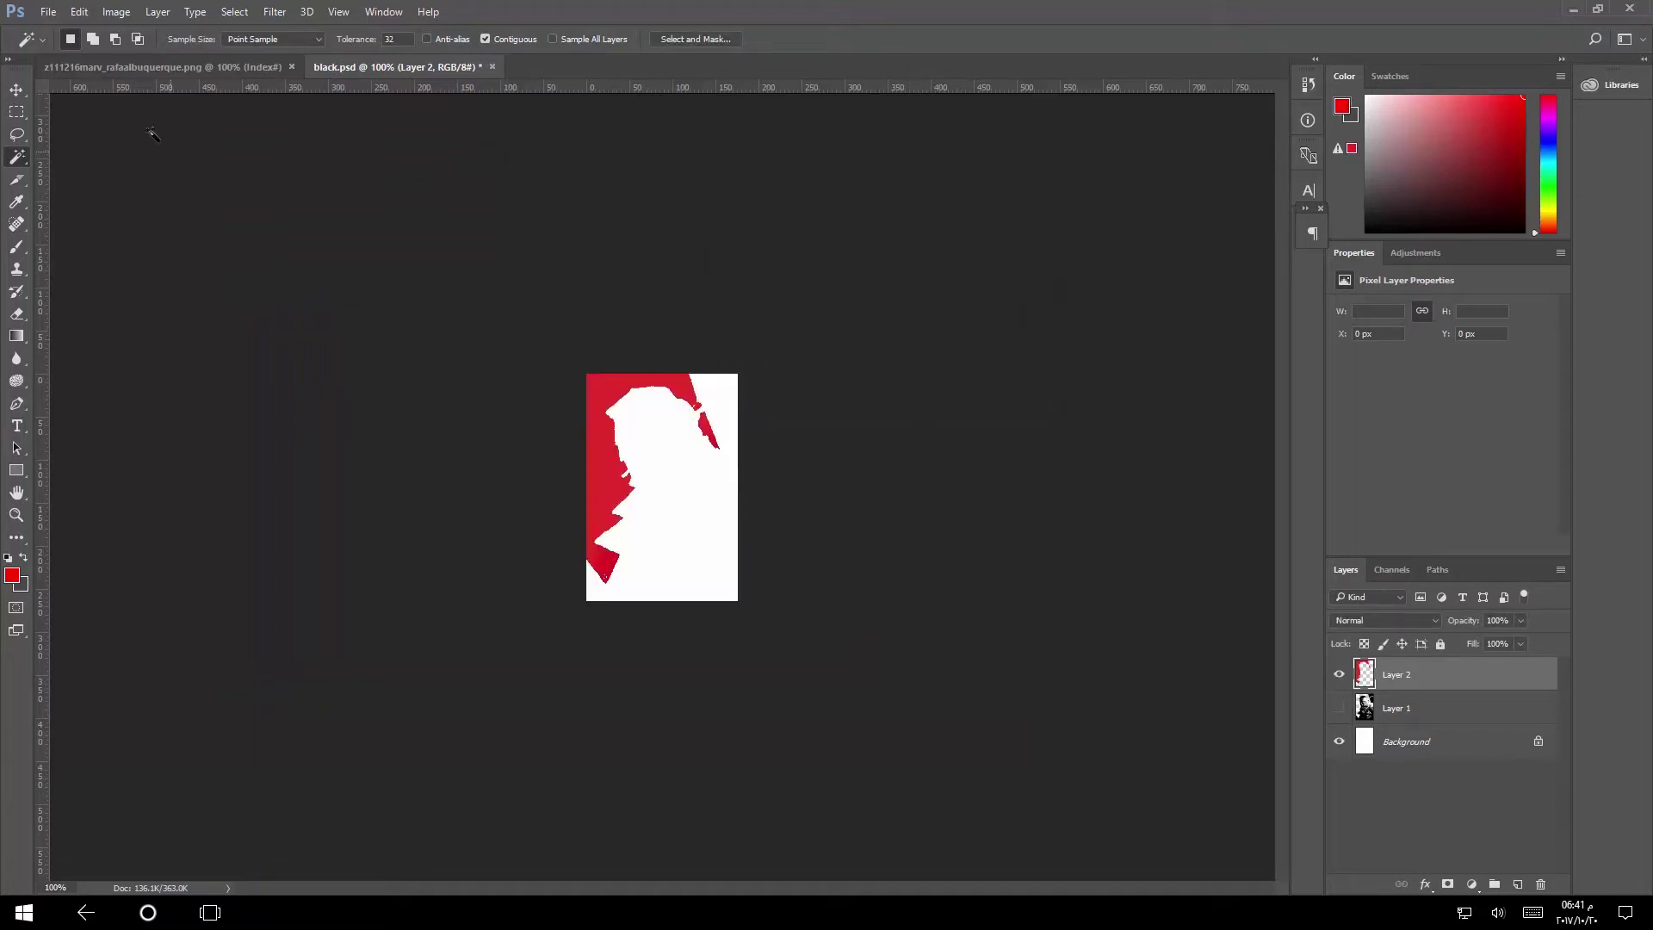
{"action": "left_click", "coordinate": [48, 11]}
{"action": "left_click", "coordinate": [72, 201]}
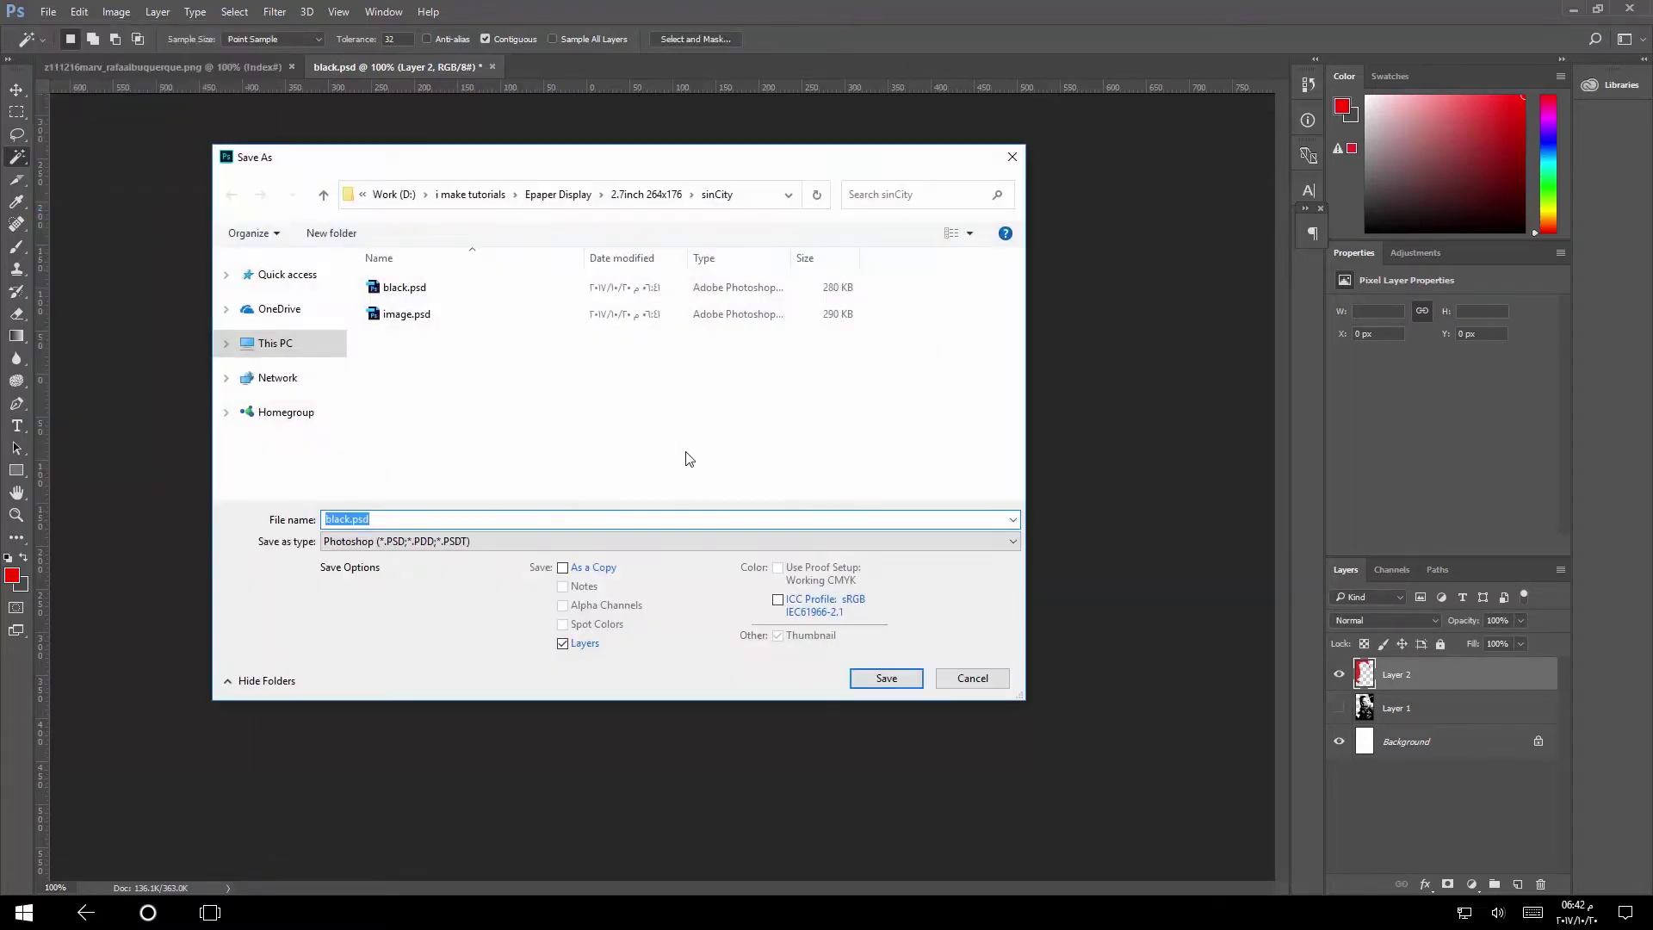
{"action": "type", "text": "red"}
{"action": "key", "text": "Return"}
{"action": "key", "text": "Return"}
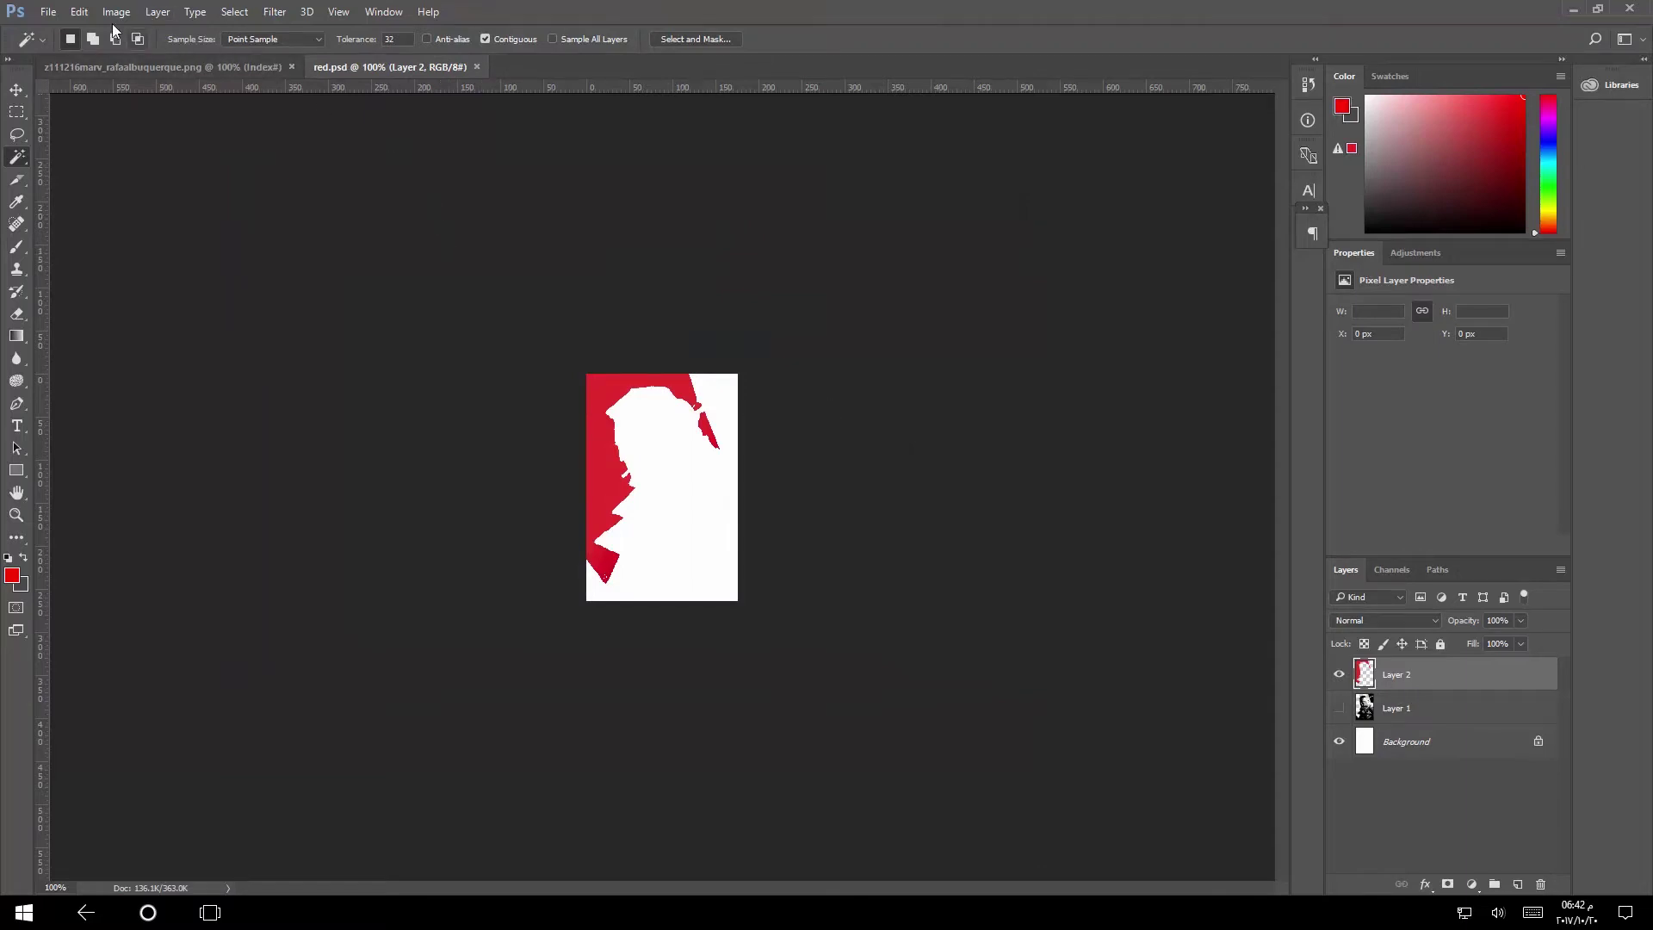
Give Layer 2 a Color Overlay layer style in black (000000)
{"action": "right_click", "coordinate": [1402, 679]}
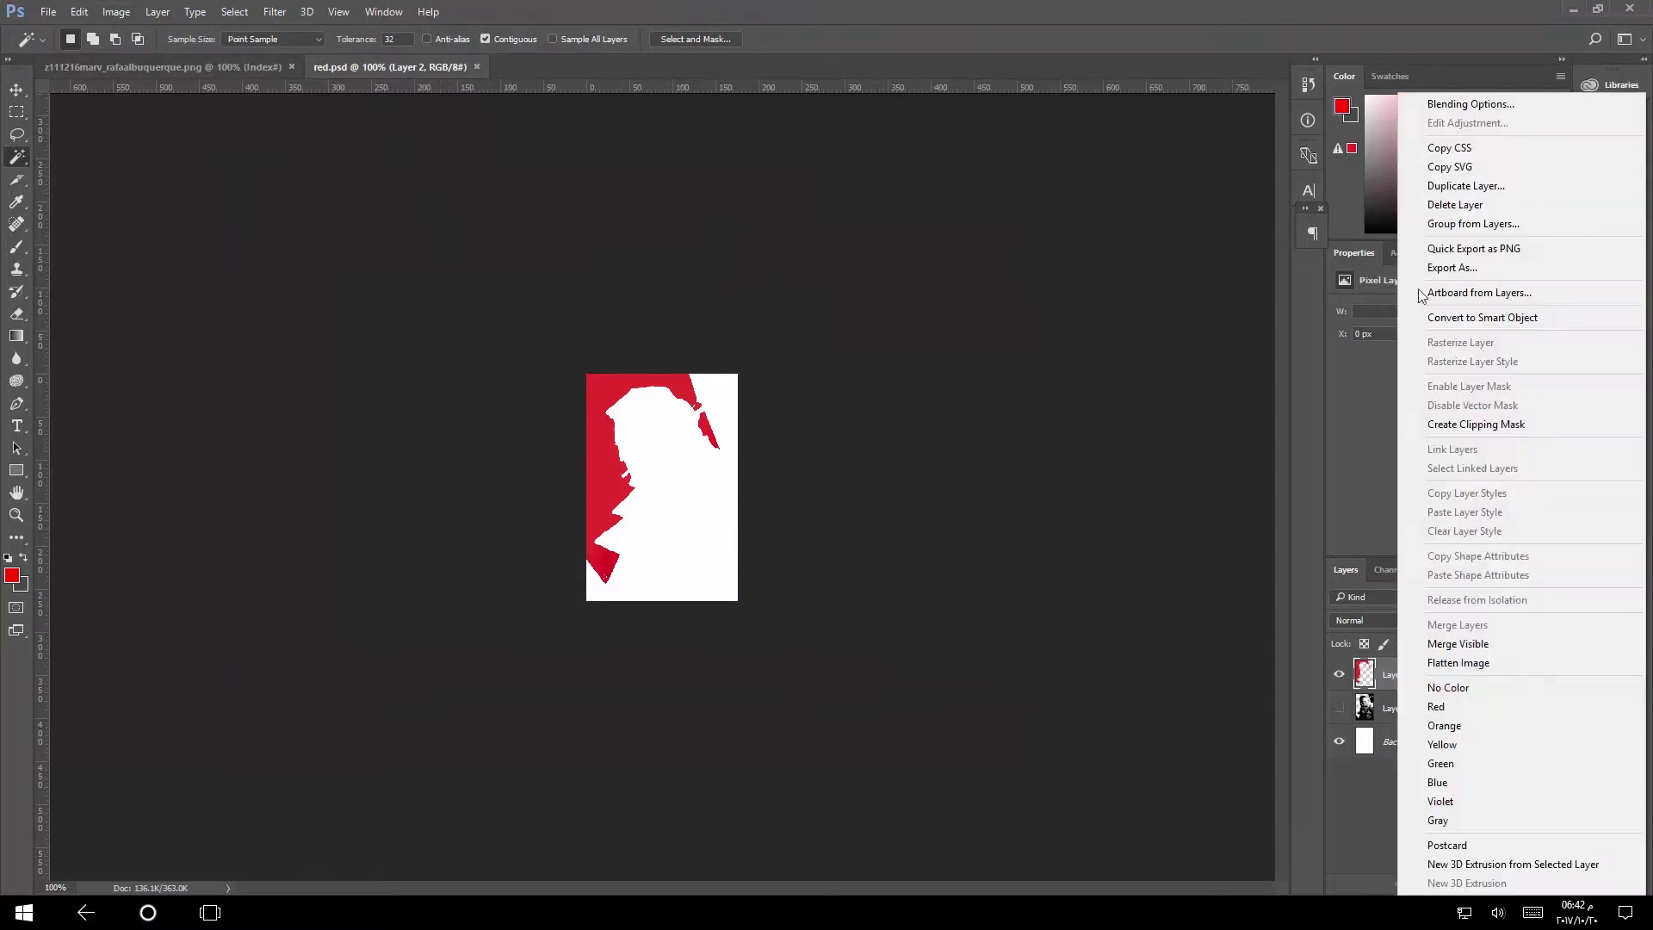
{"action": "left_click", "coordinate": [1460, 108]}
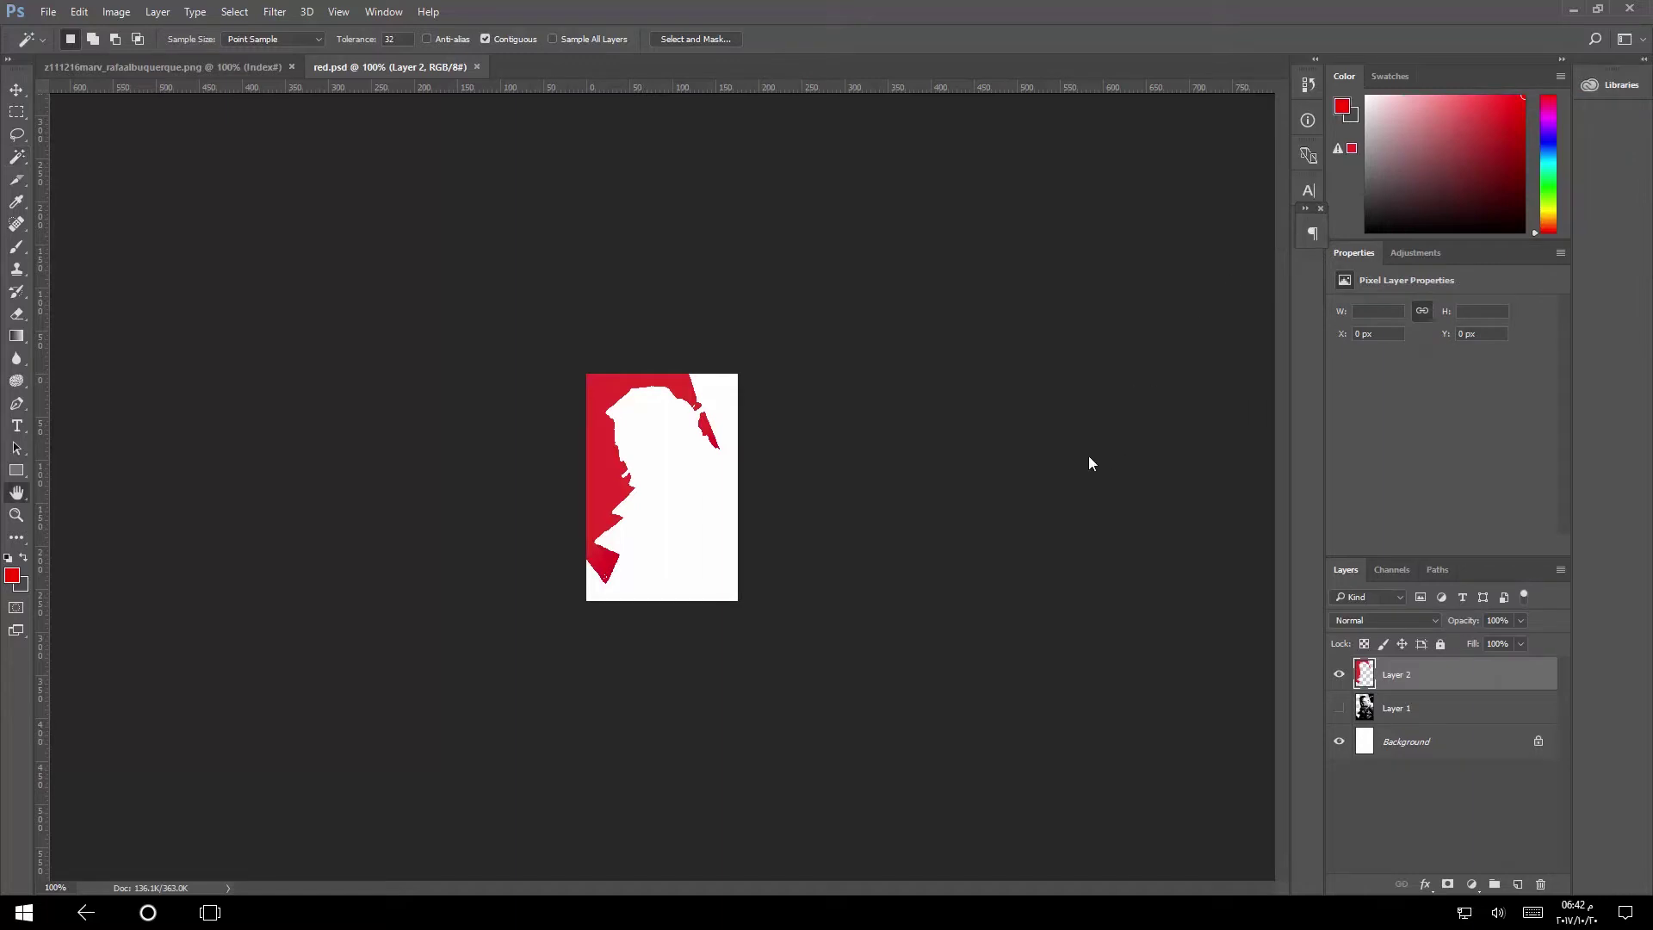
{"action": "left_click", "coordinate": [920, 549]}
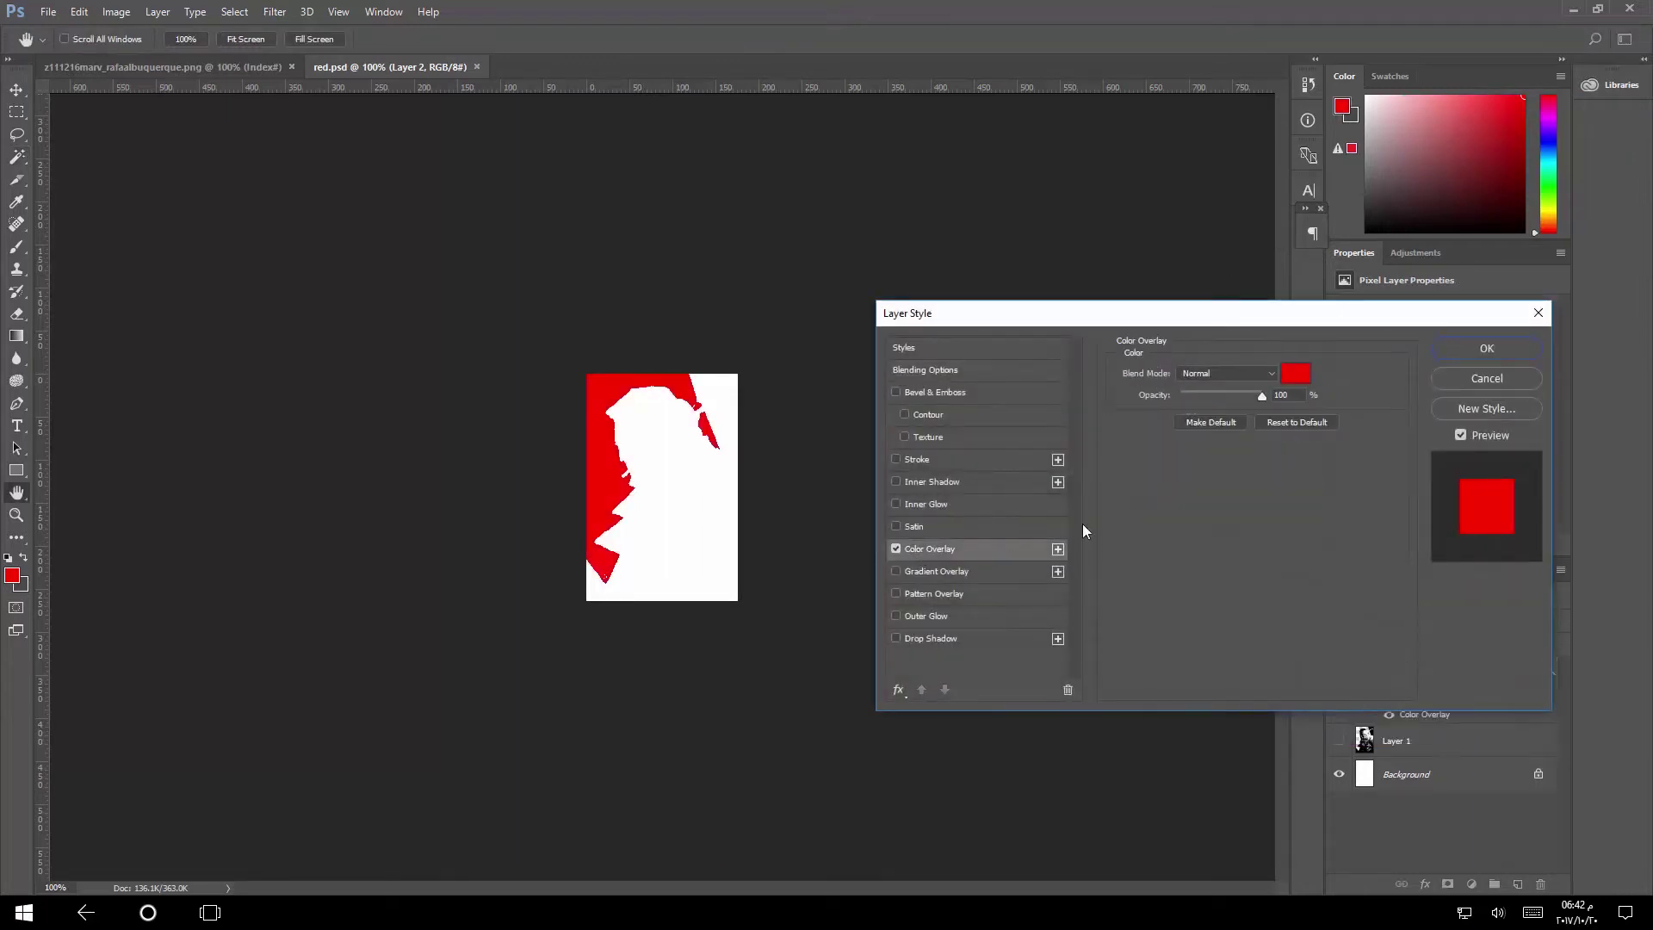
{"action": "left_click", "coordinate": [1289, 379]}
{"action": "type", "text": "000000"}
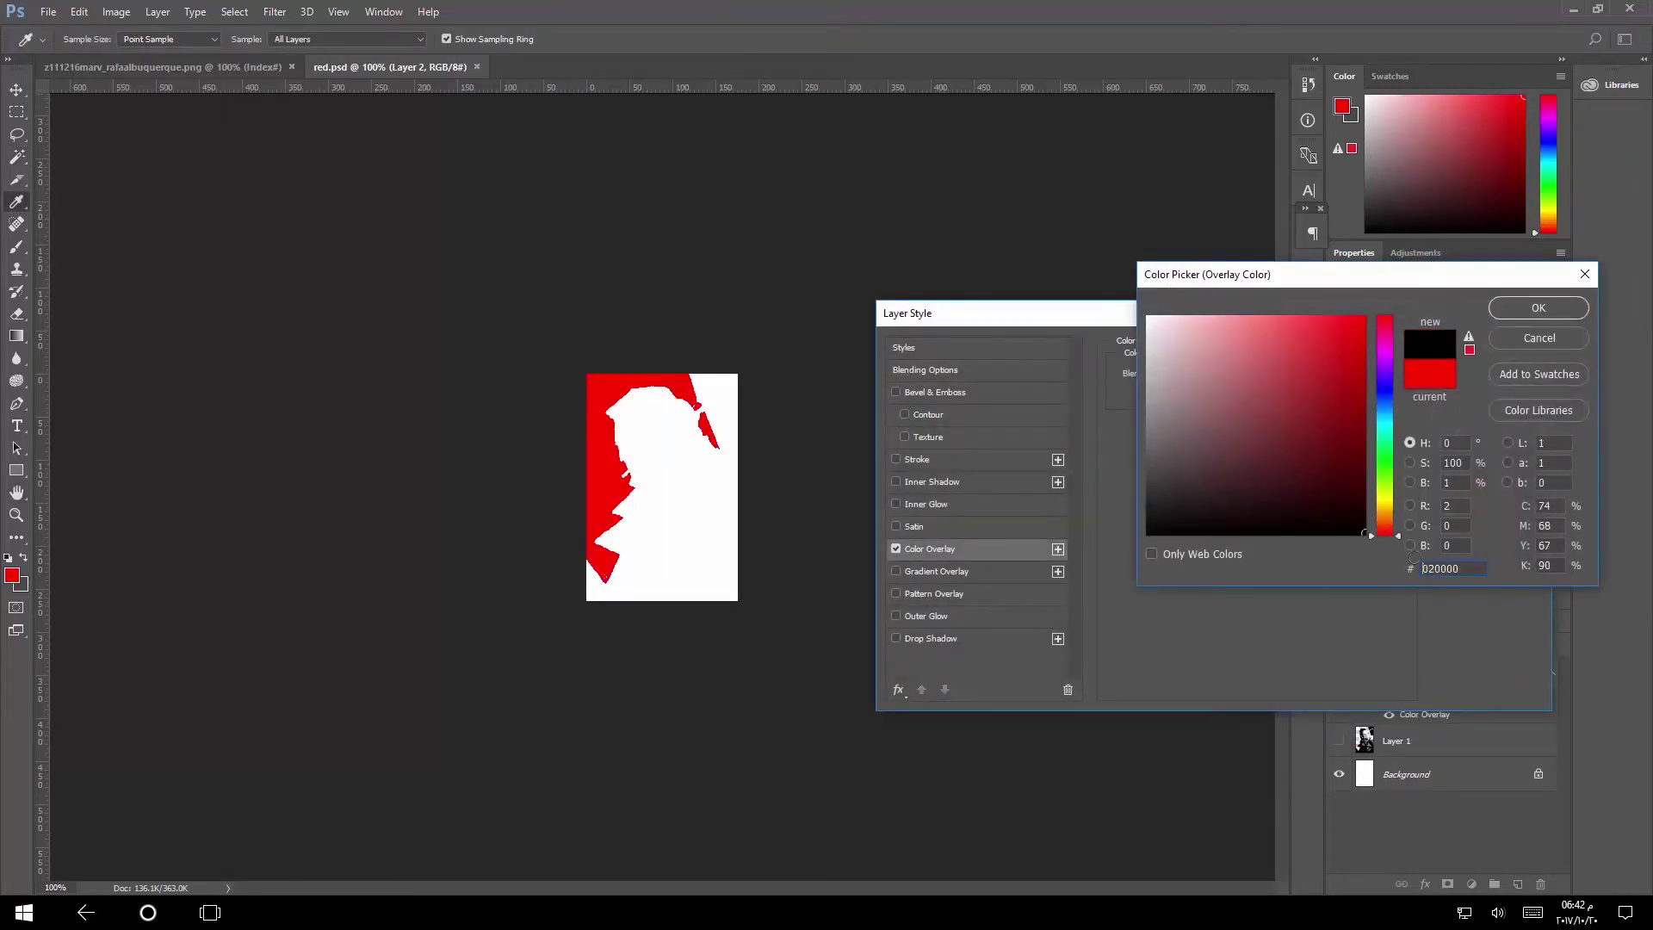
{"action": "left_click", "coordinate": [1539, 307]}
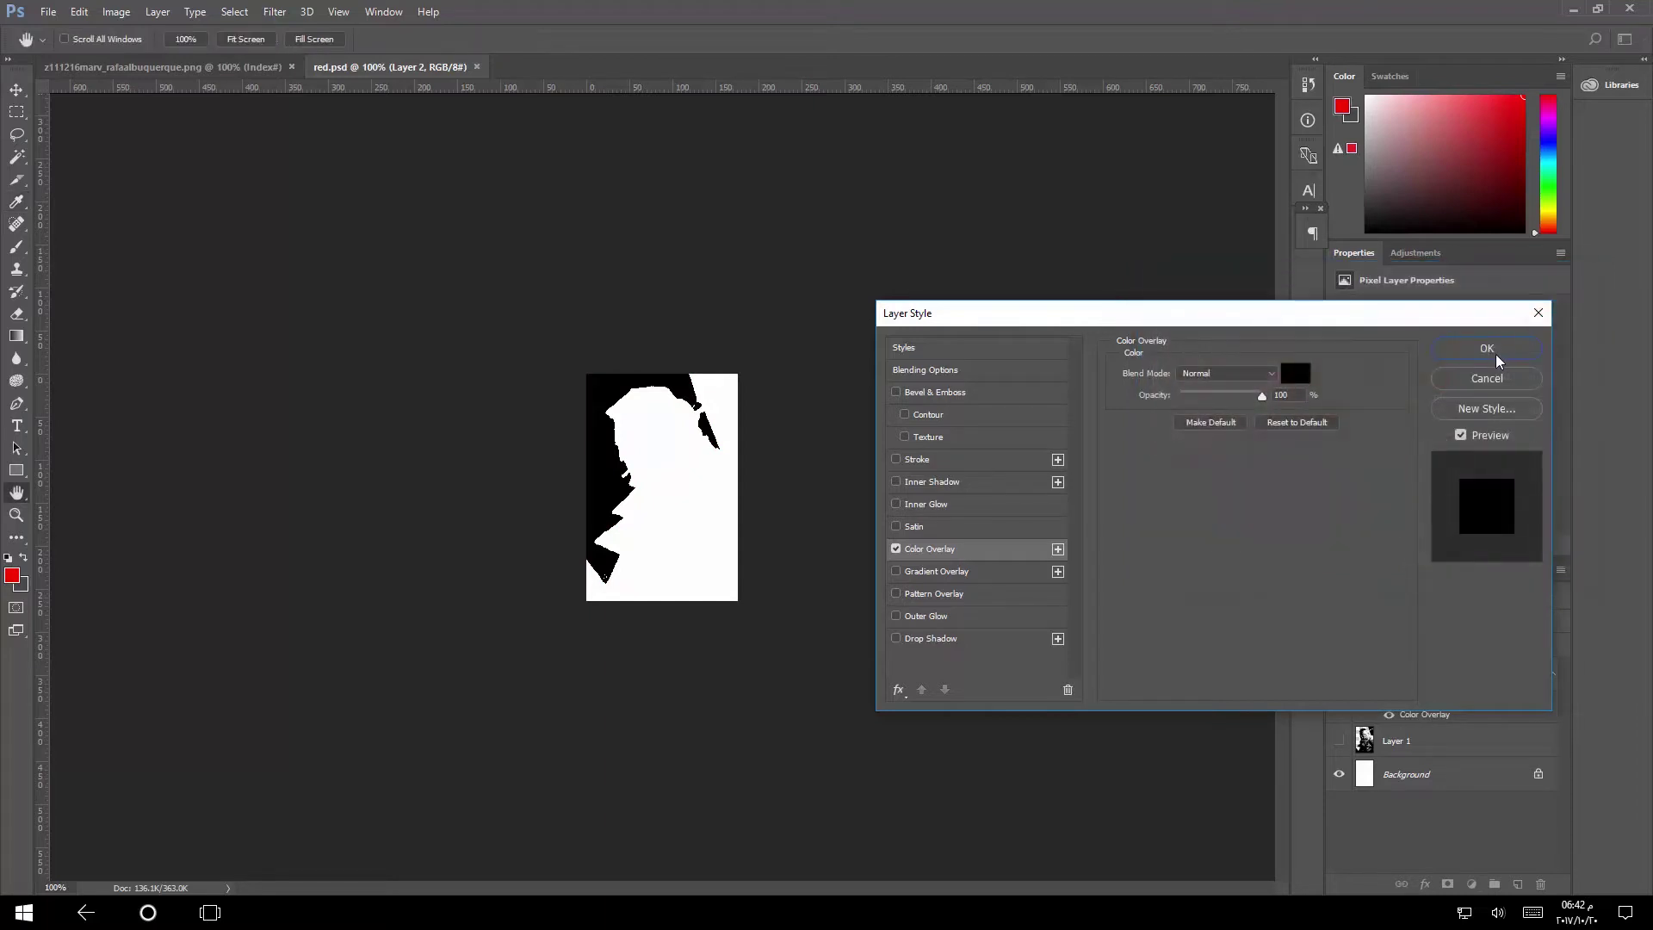
{"action": "left_click", "coordinate": [1479, 308]}
Convert the image to Grayscale mode, flattening the layers
{"action": "left_click", "coordinate": [116, 11]}
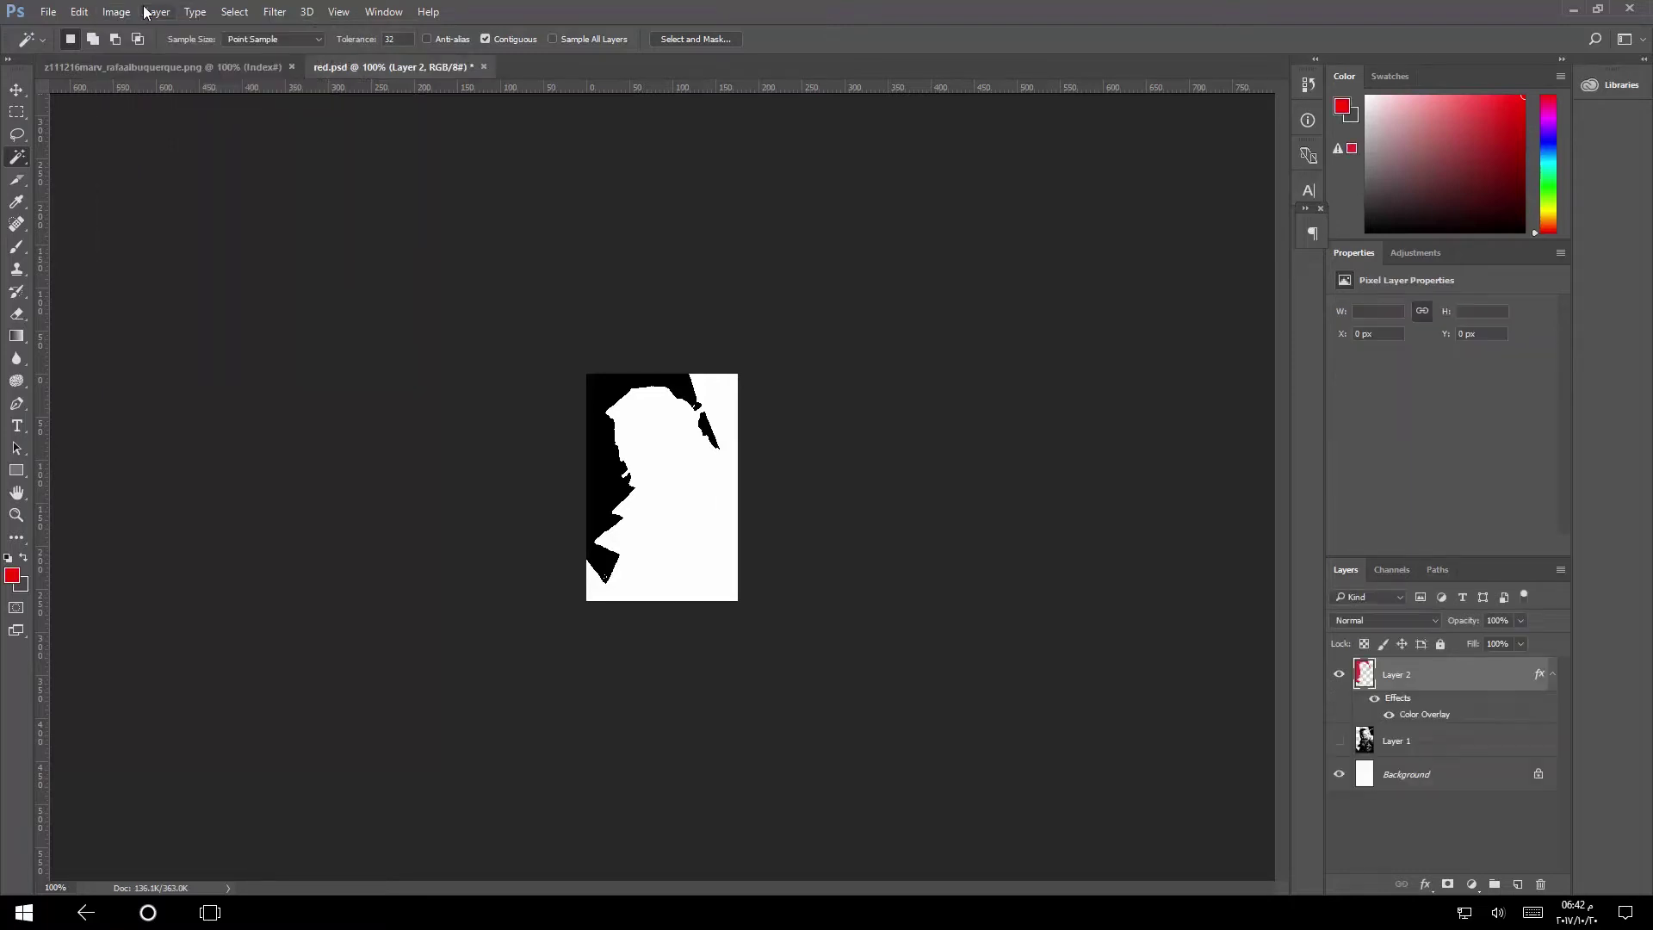
{"action": "left_click", "coordinate": [117, 12]}
{"action": "mouse_move", "coordinate": [129, 31]}
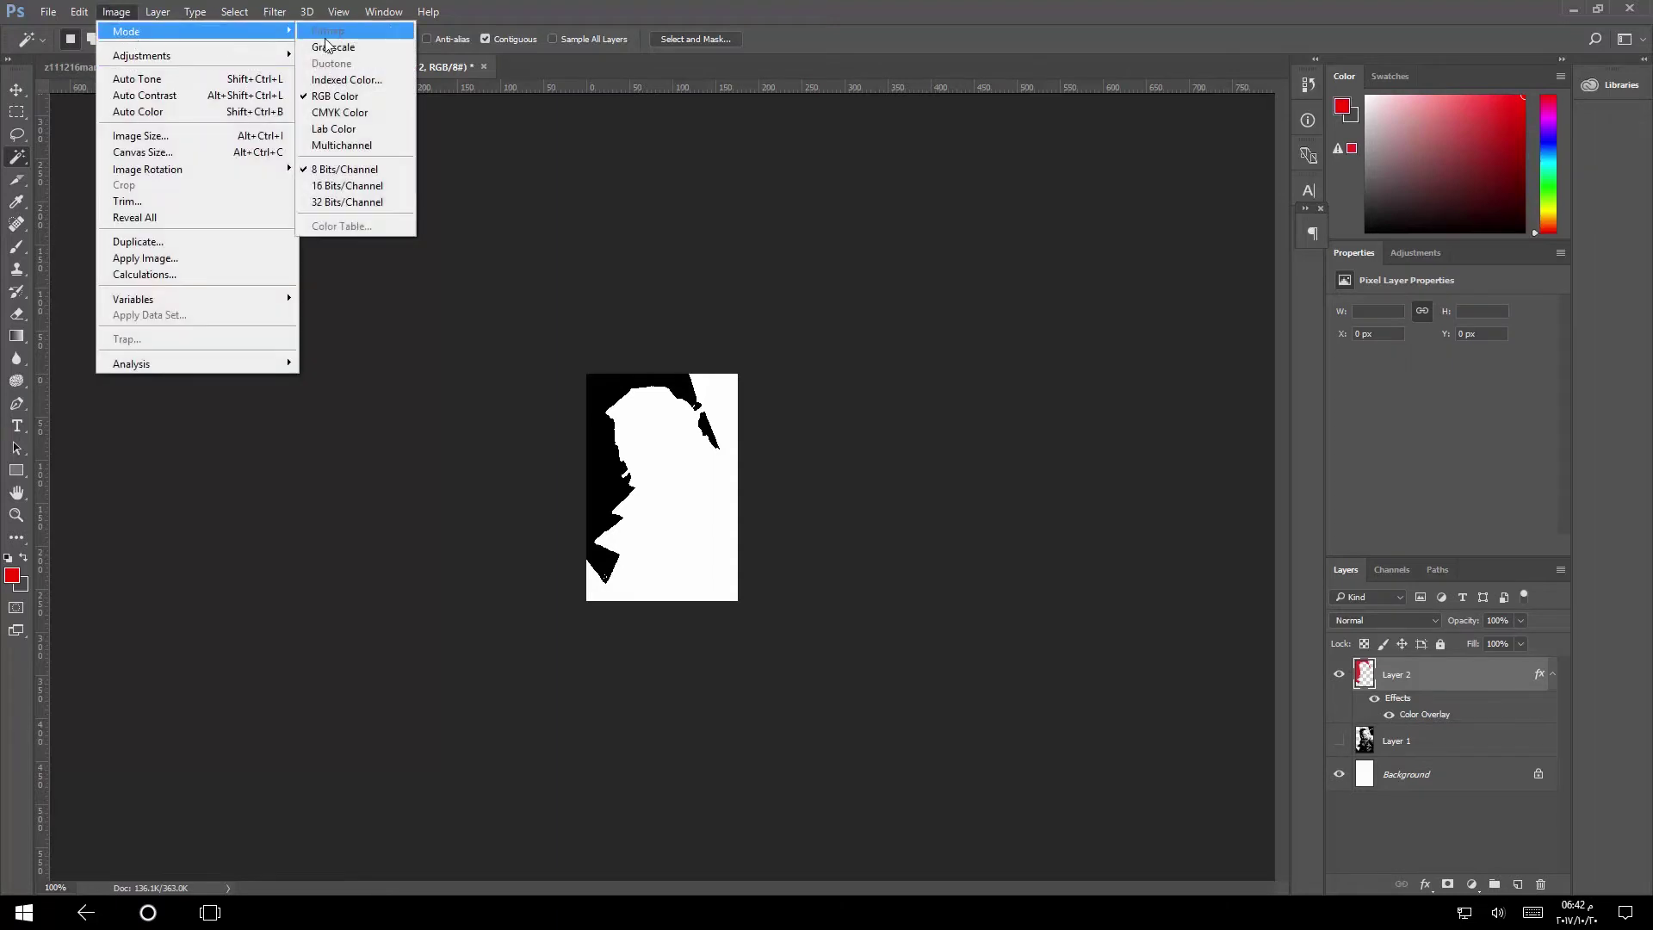
{"action": "left_click", "coordinate": [338, 47]}
{"action": "left_click", "coordinate": [776, 347]}
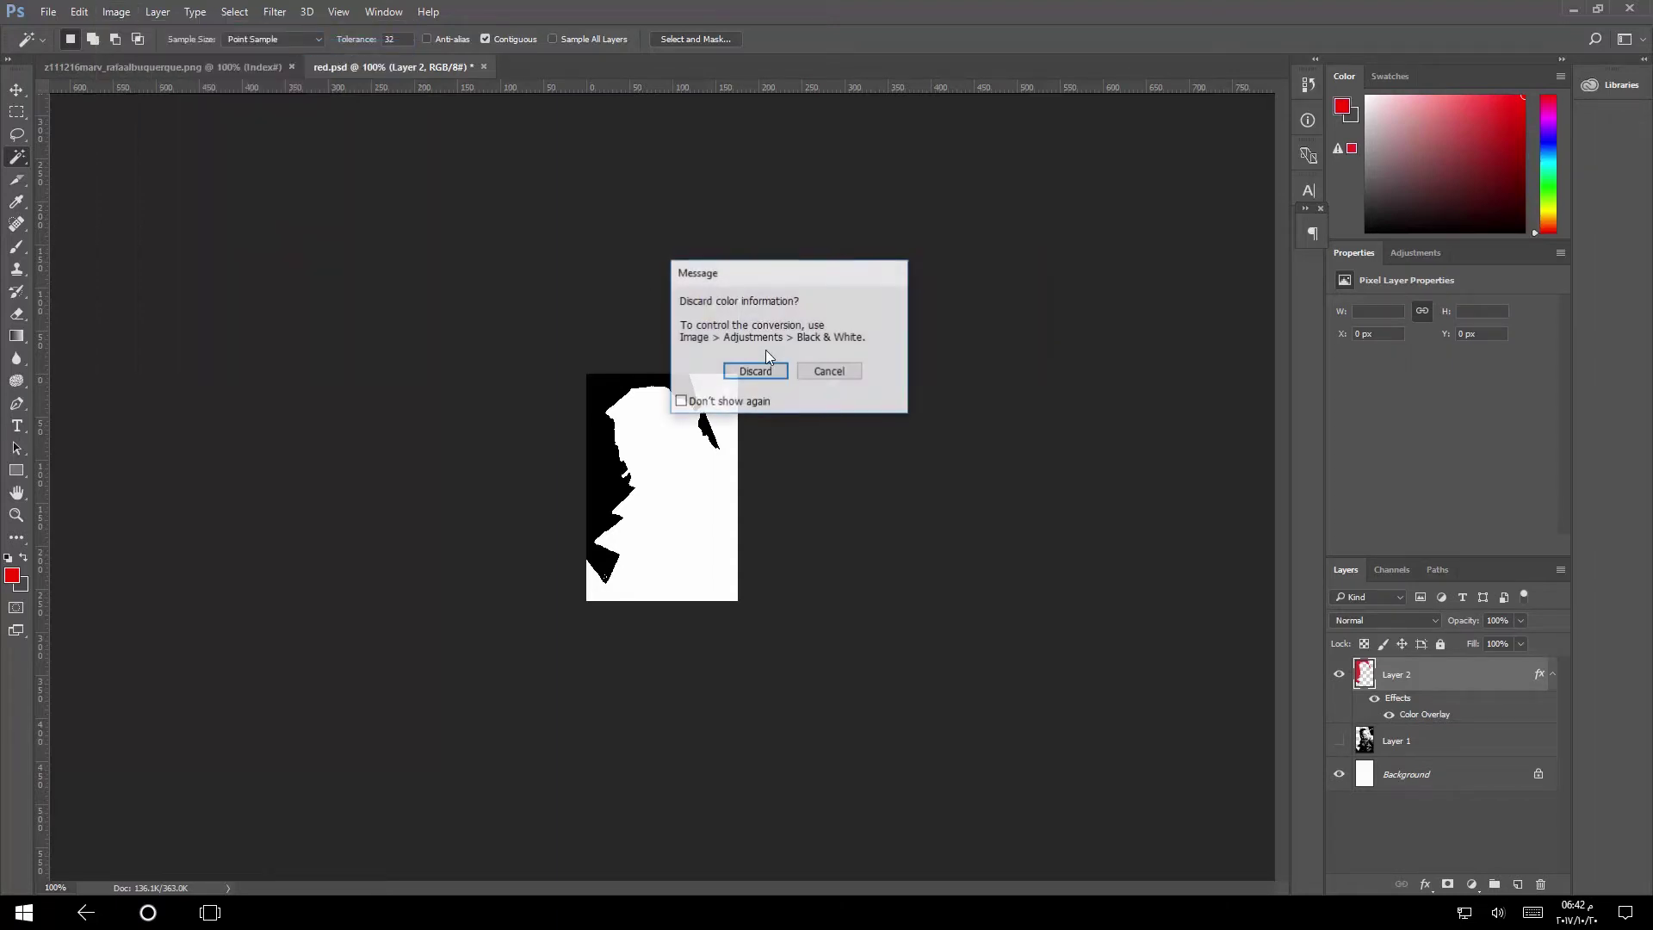
Discard colour information and convert the image to Bitmap mode at 72 pixels/inch
{"action": "left_click", "coordinate": [763, 373]}
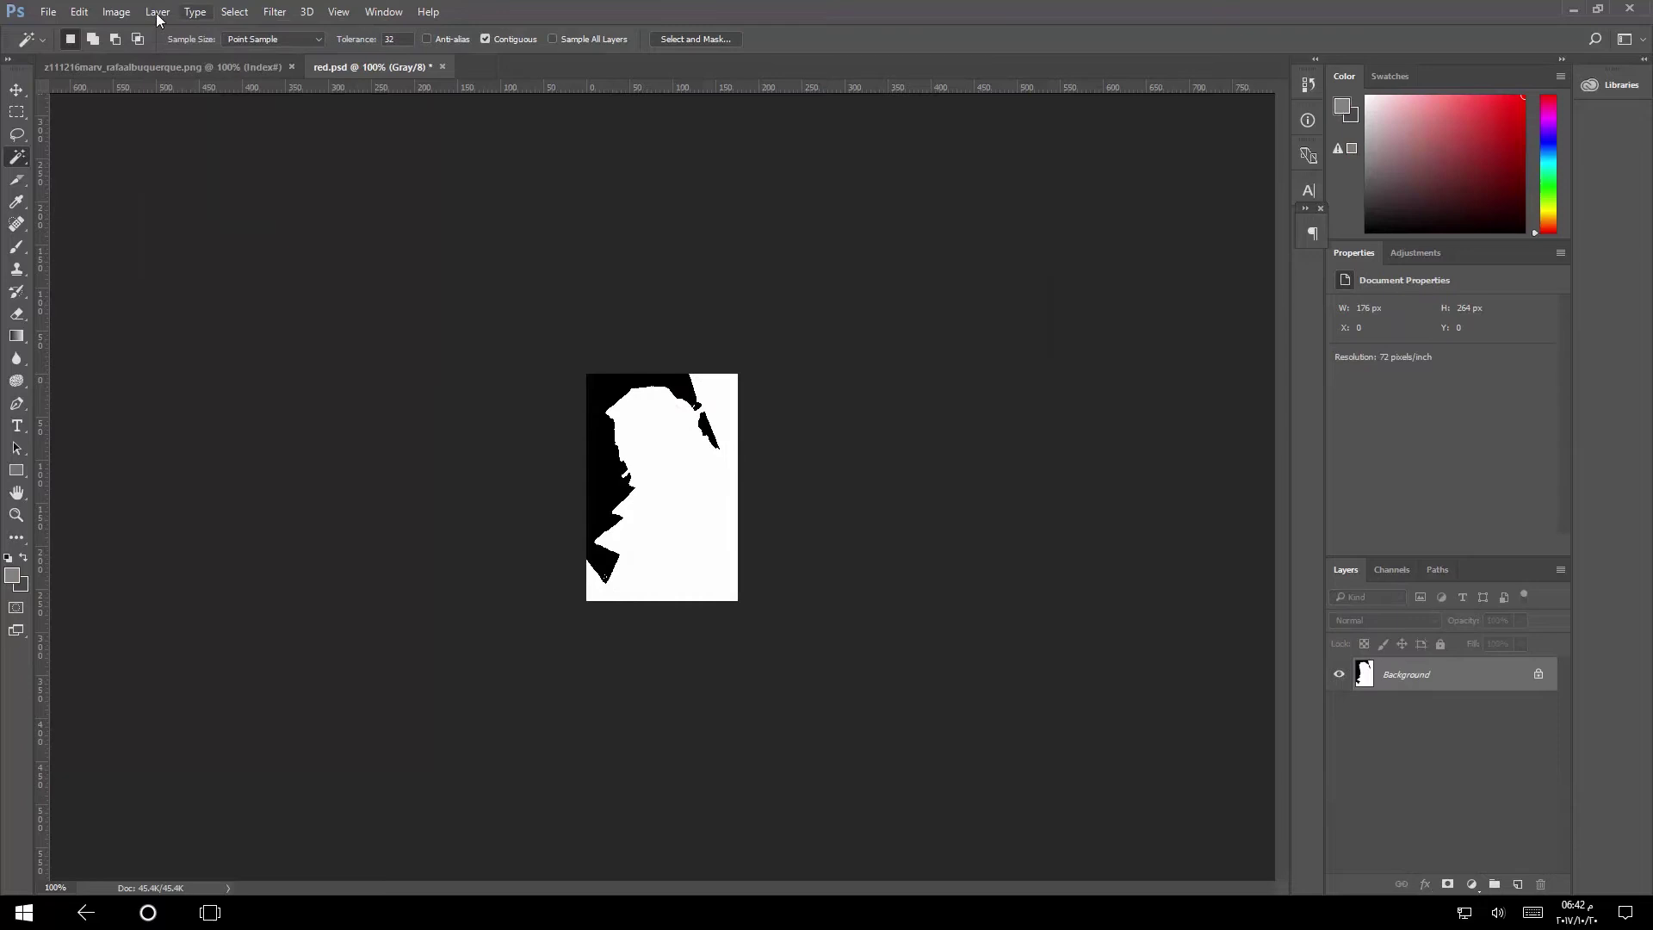
{"action": "left_click", "coordinate": [116, 11]}
{"action": "mouse_move", "coordinate": [133, 33]}
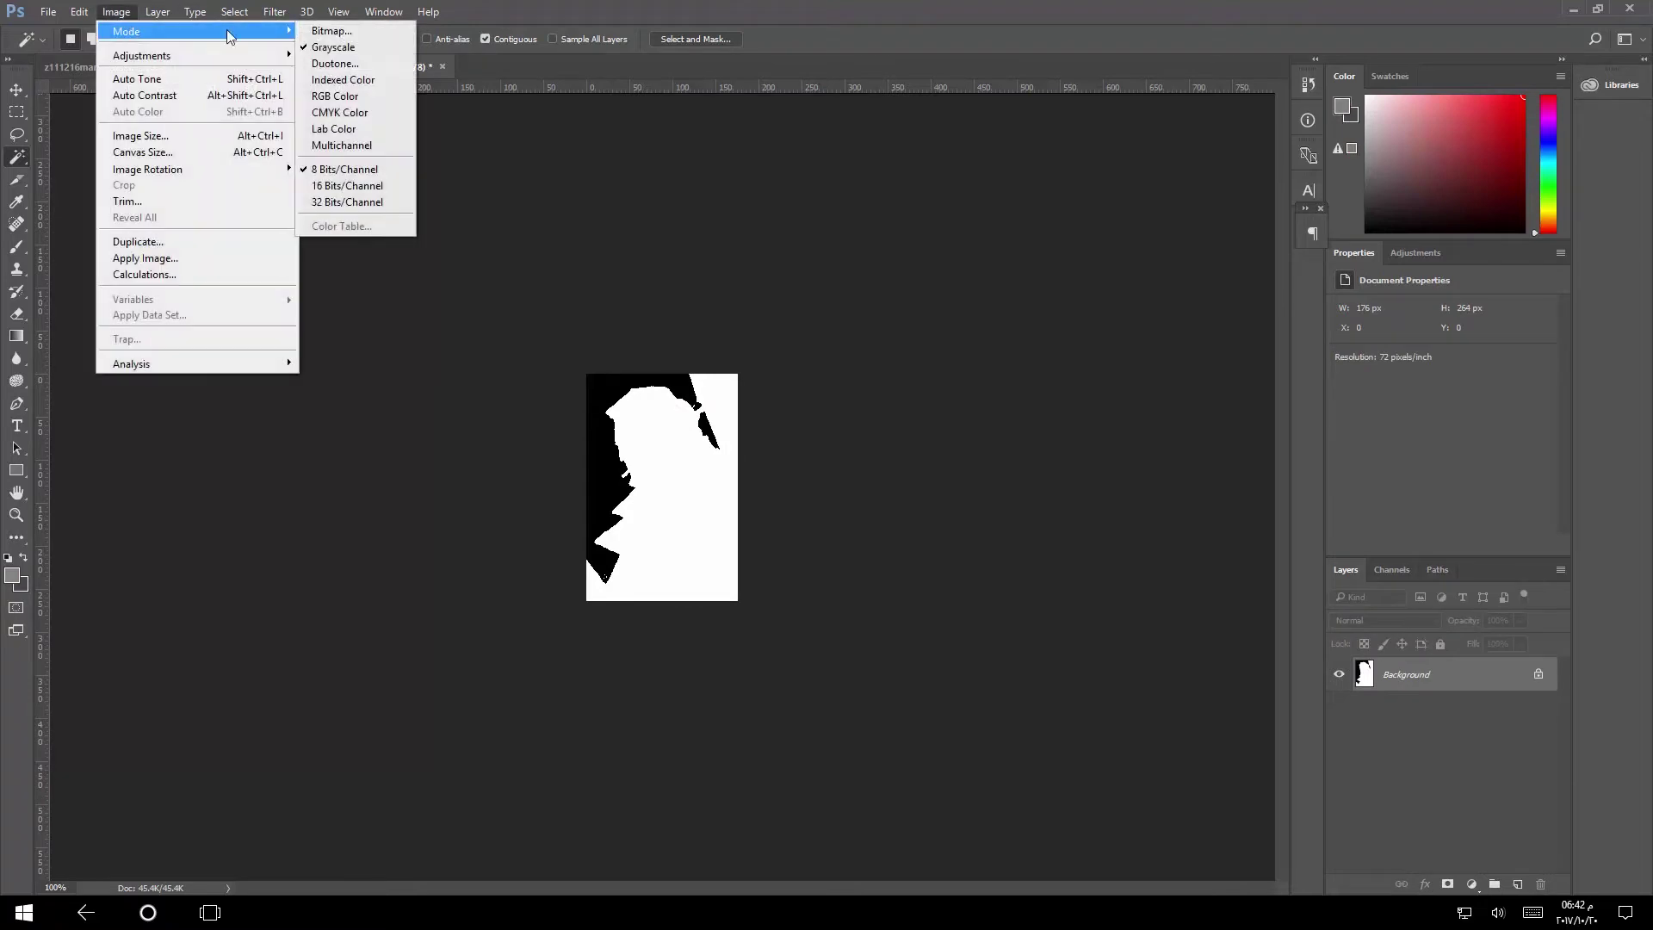
{"action": "left_click", "coordinate": [351, 37]}
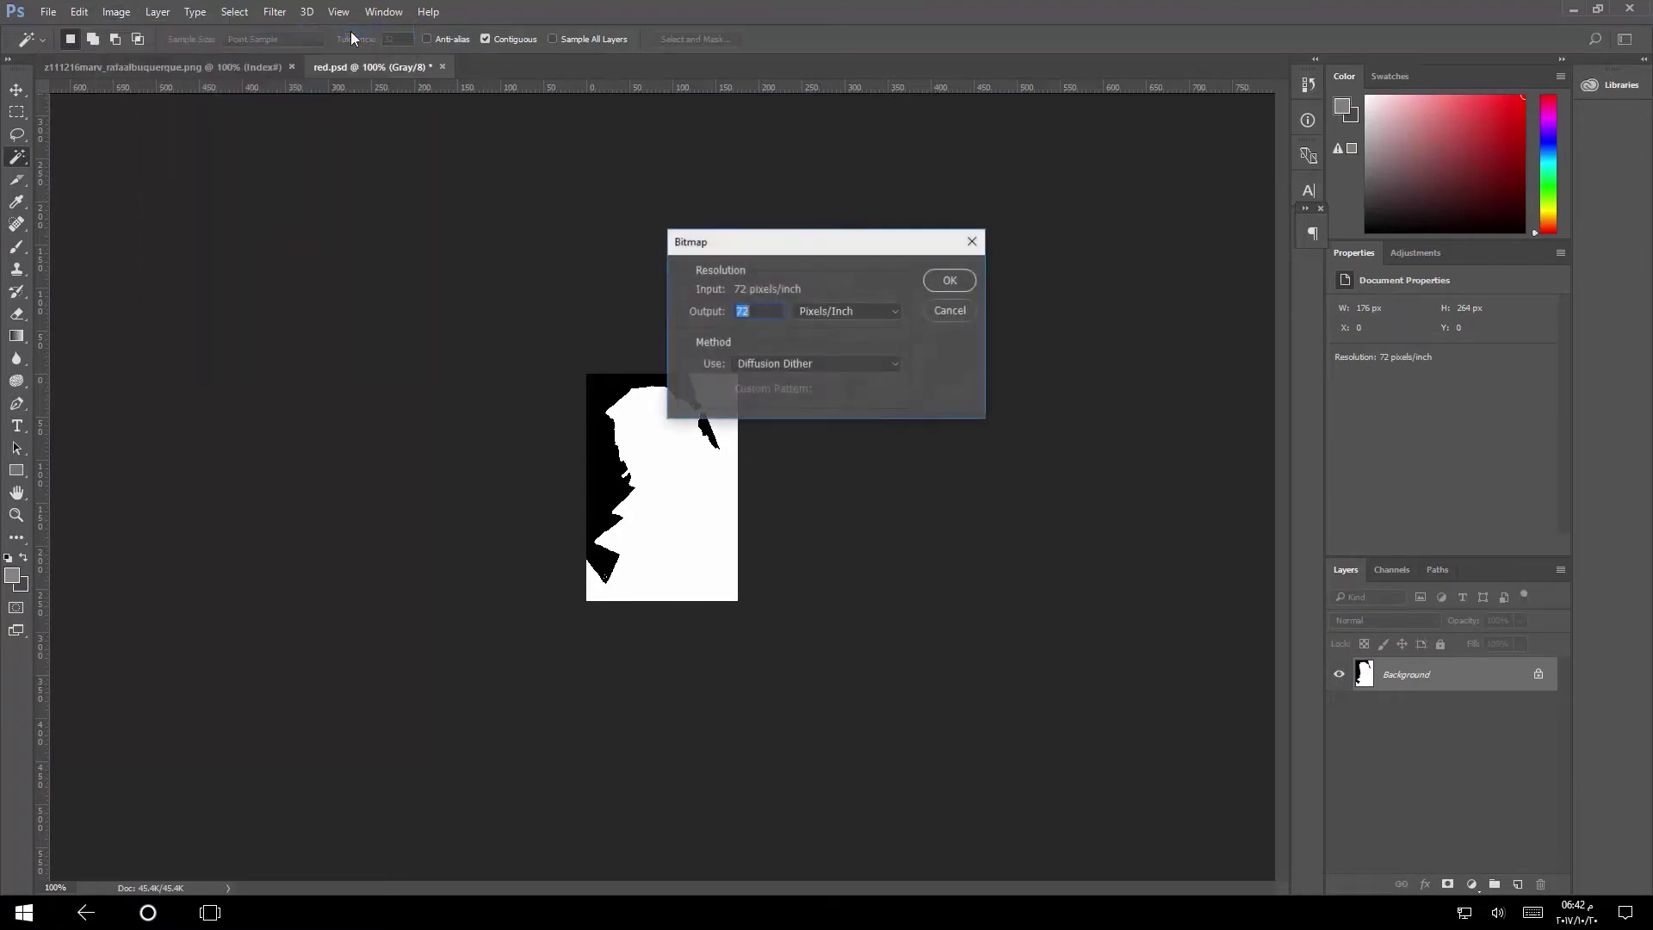
{"action": "left_click", "coordinate": [948, 284]}
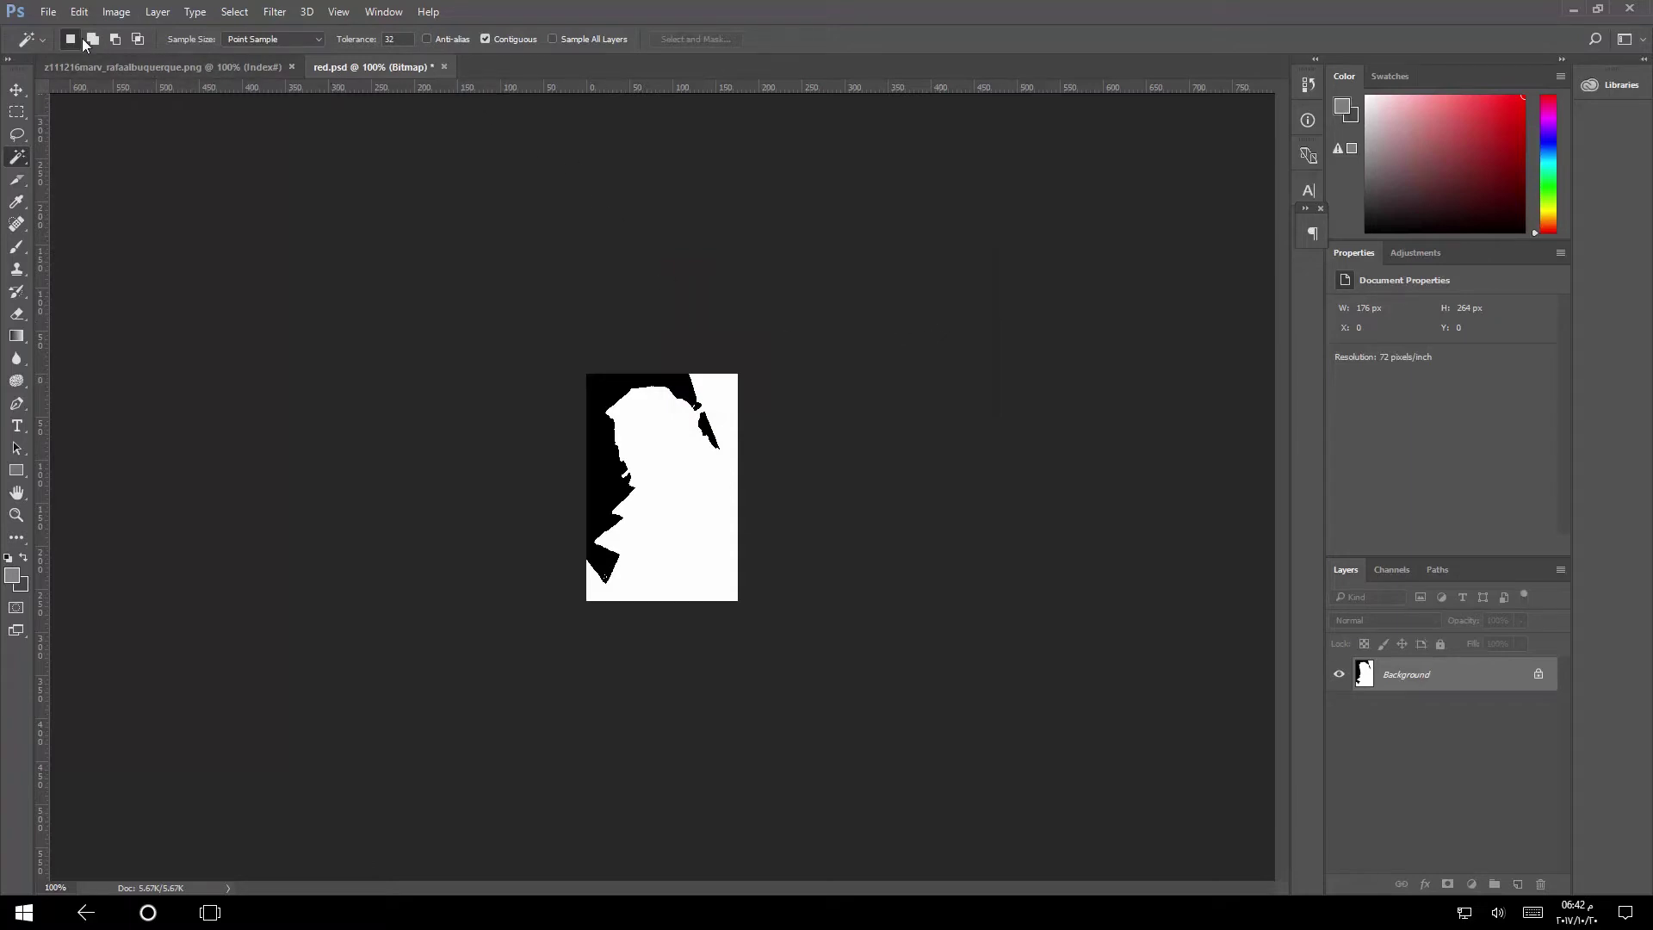
Save the image in BMP format as red.bmp
{"action": "left_click", "coordinate": [48, 12]}
{"action": "left_click", "coordinate": [109, 202]}
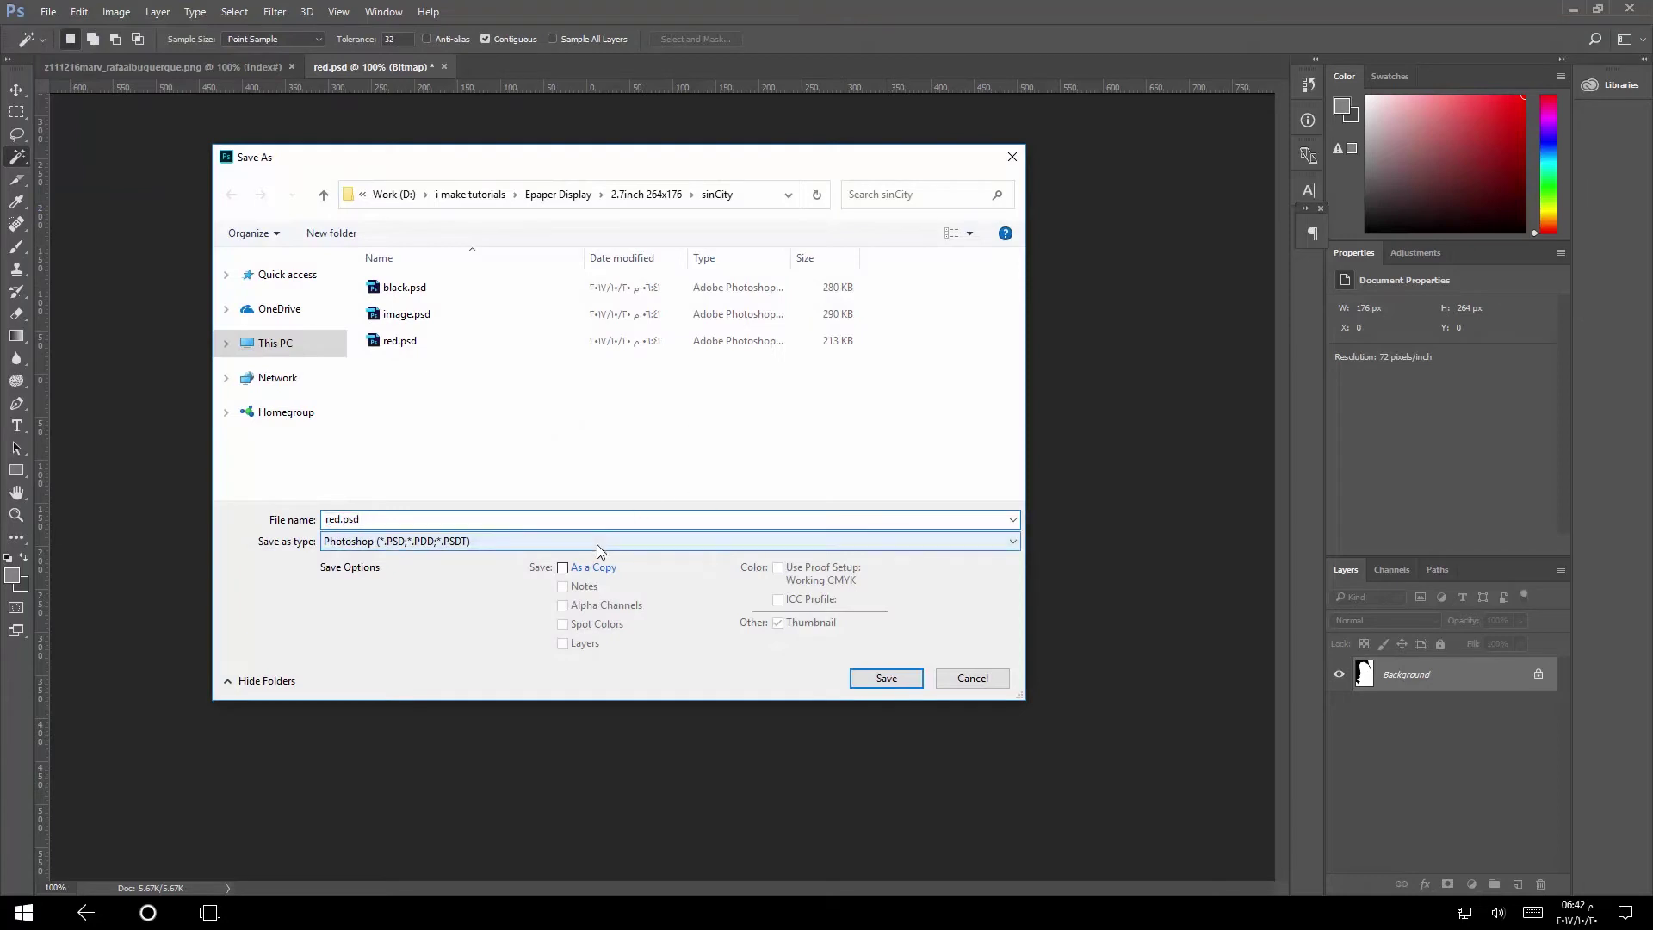
{"action": "left_click", "coordinate": [697, 542]}
{"action": "left_click", "coordinate": [507, 586]}
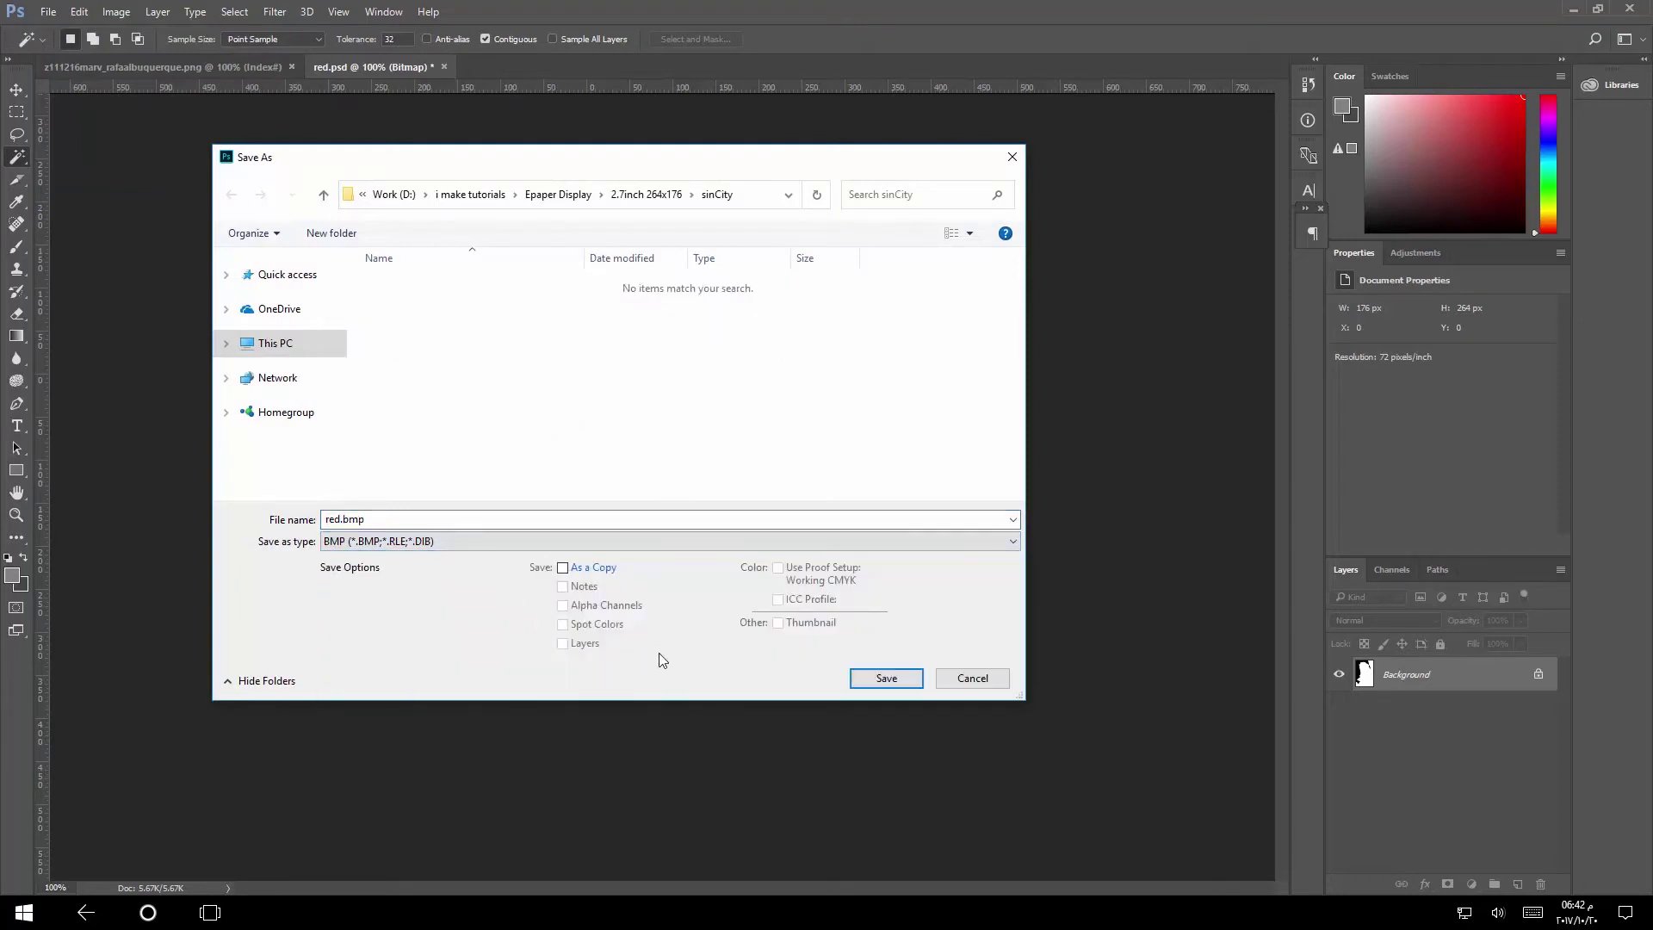
{"action": "left_click", "coordinate": [886, 679]}
{"action": "left_click", "coordinate": [917, 252]}
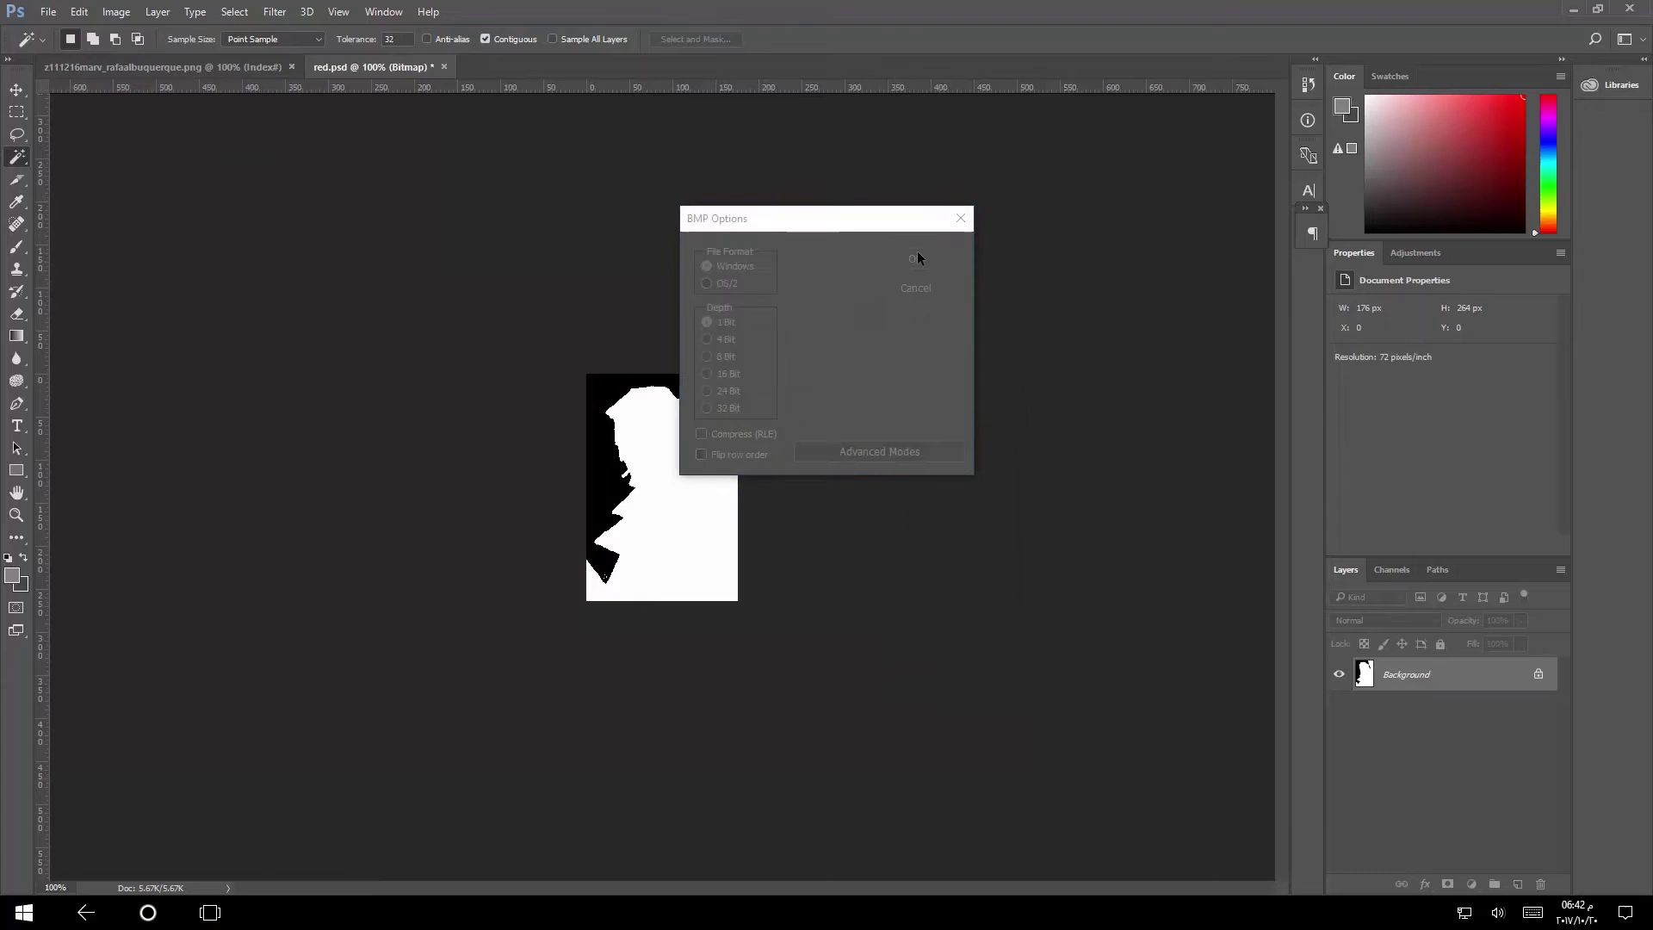
Close red.bmp and the original PNG, then reopen black.psd from recent files
{"action": "left_click", "coordinate": [442, 66]}
{"action": "left_click", "coordinate": [292, 67]}
{"action": "left_click", "coordinate": [48, 11]}
{"action": "mouse_move", "coordinate": [104, 111]}
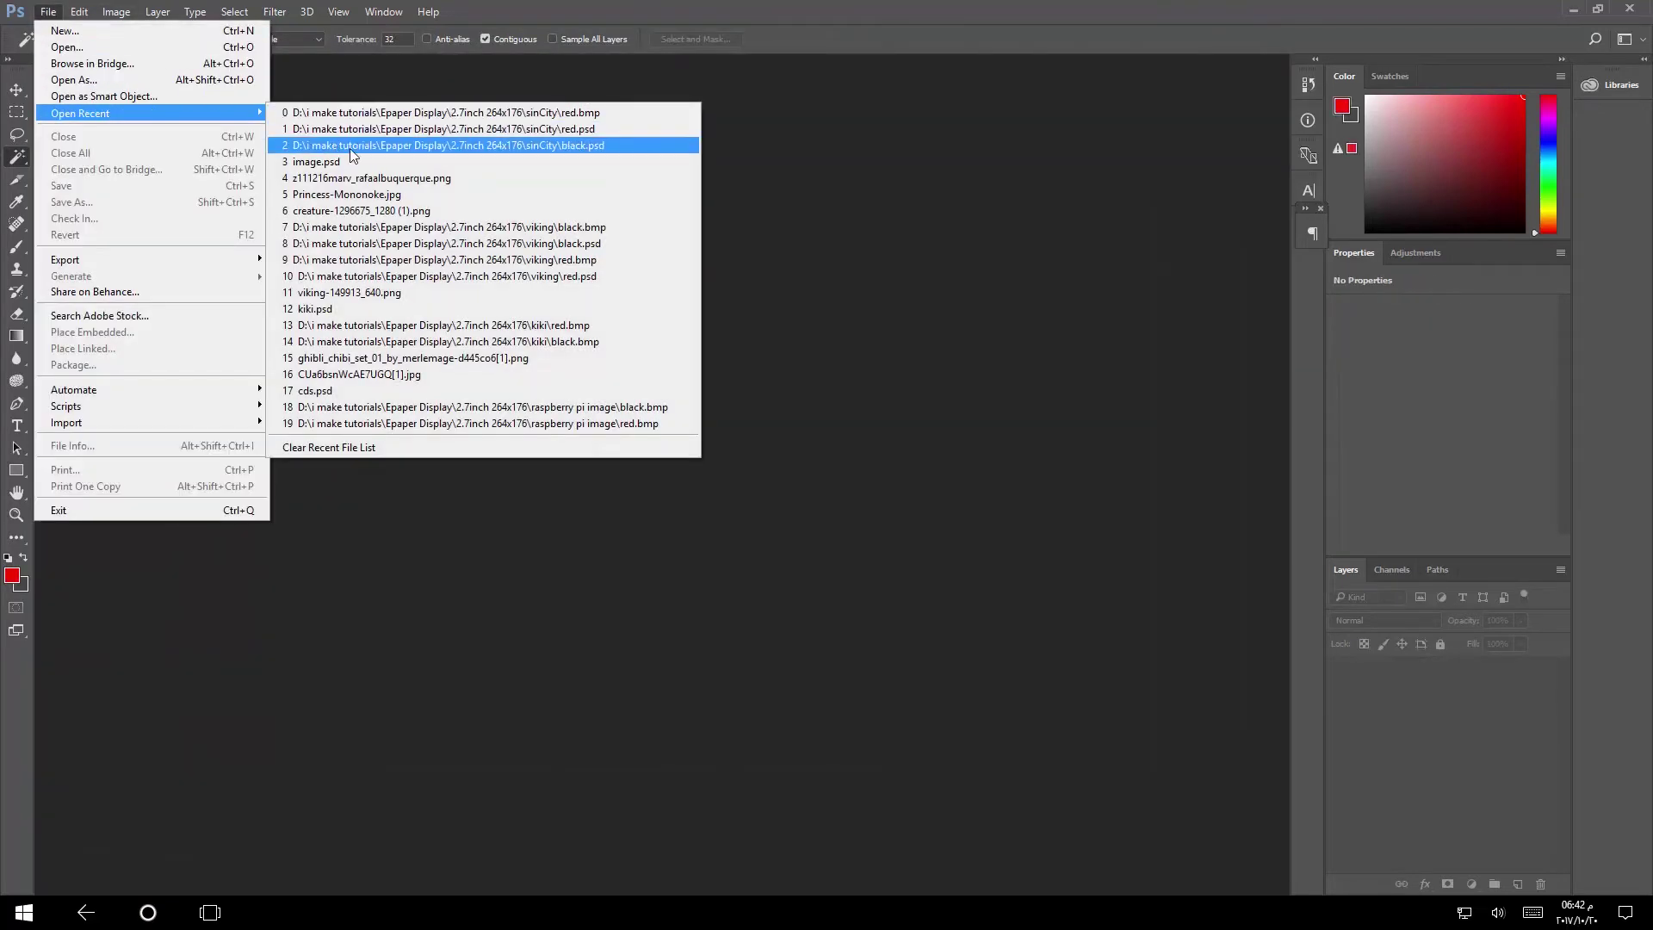
{"action": "left_click", "coordinate": [410, 146]}
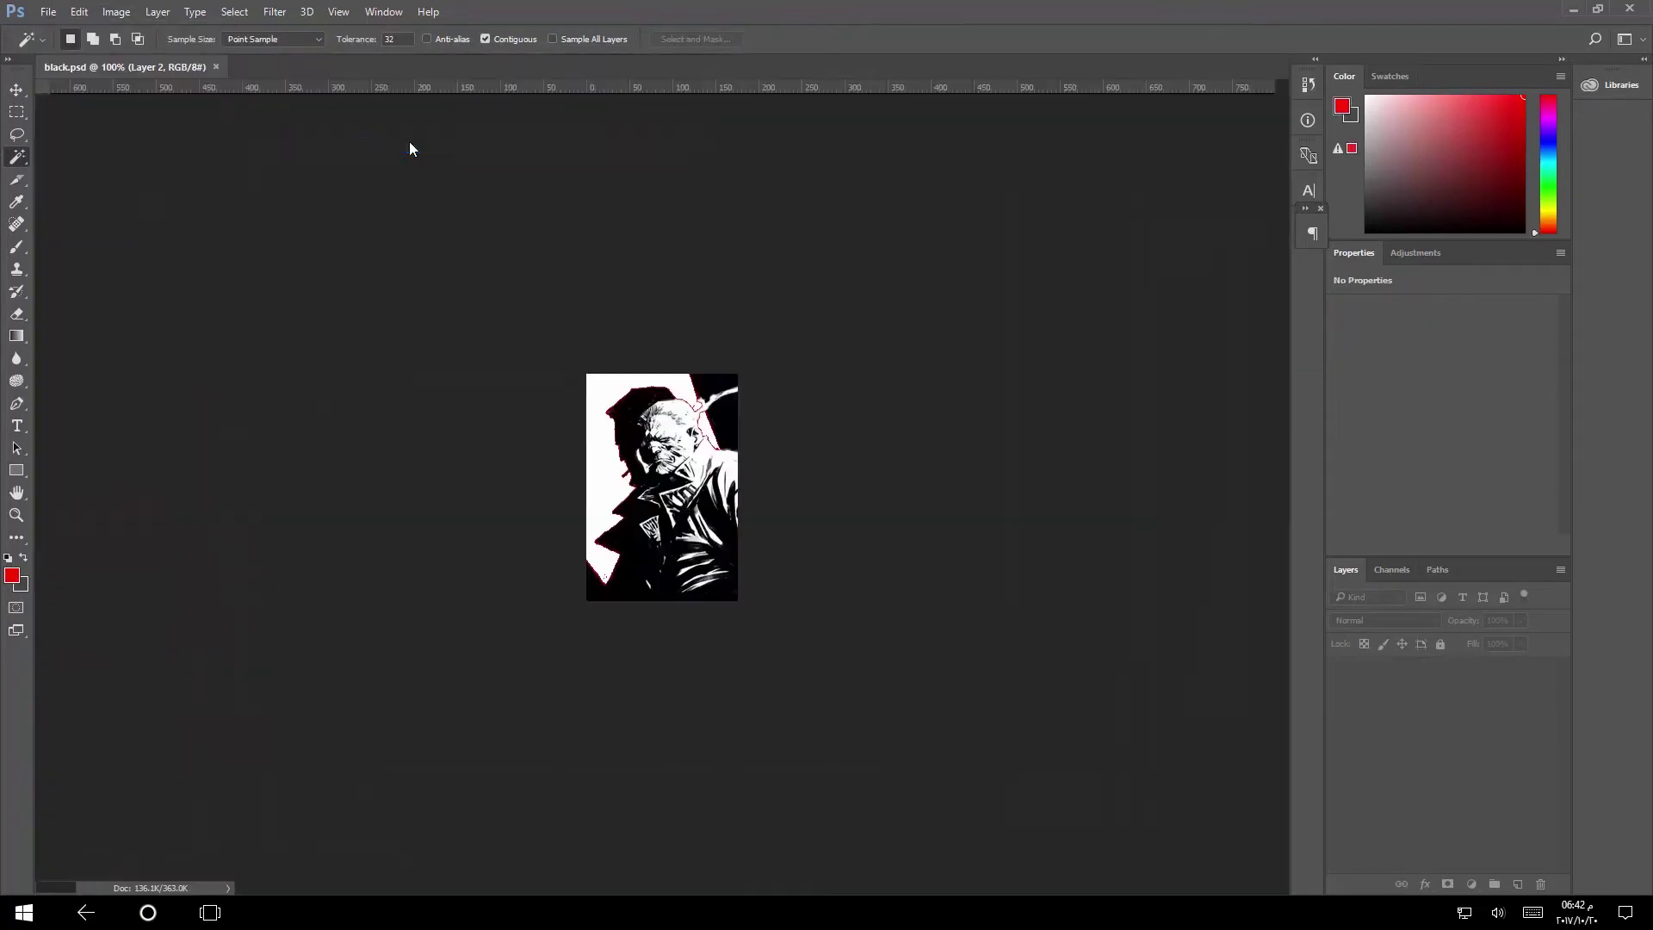
Convert black.psd to Grayscale, flattening layers and discarding colour information
{"action": "left_click", "coordinate": [116, 12]}
{"action": "mouse_move", "coordinate": [123, 33]}
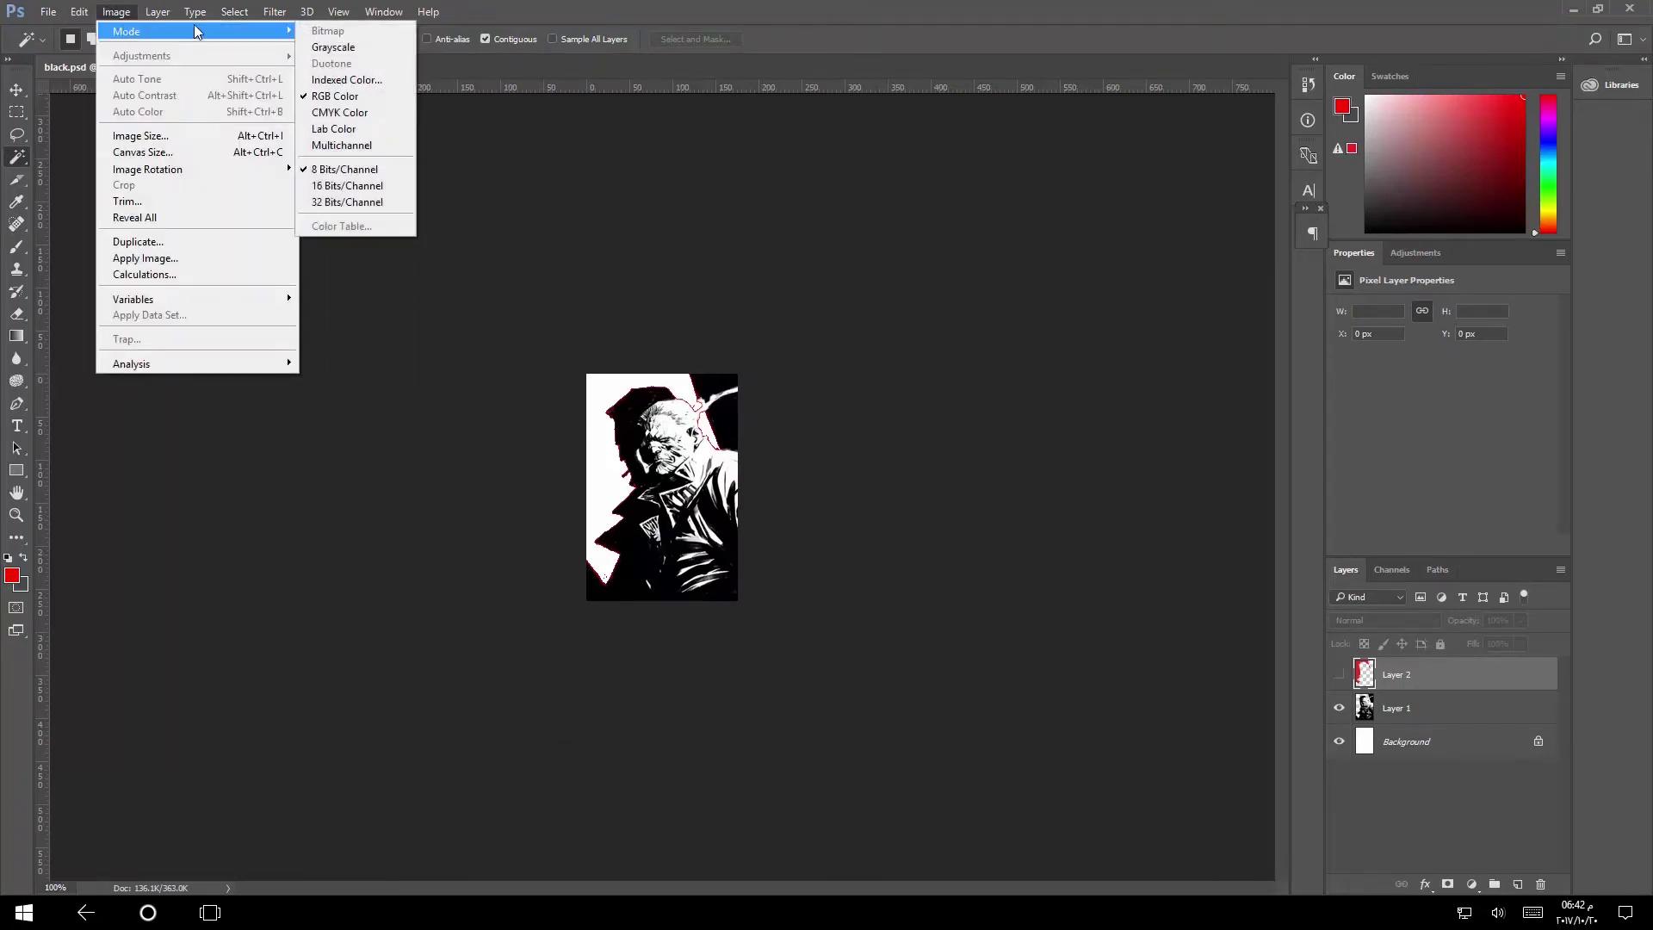
{"action": "left_click", "coordinate": [335, 47]}
{"action": "left_click", "coordinate": [771, 345]}
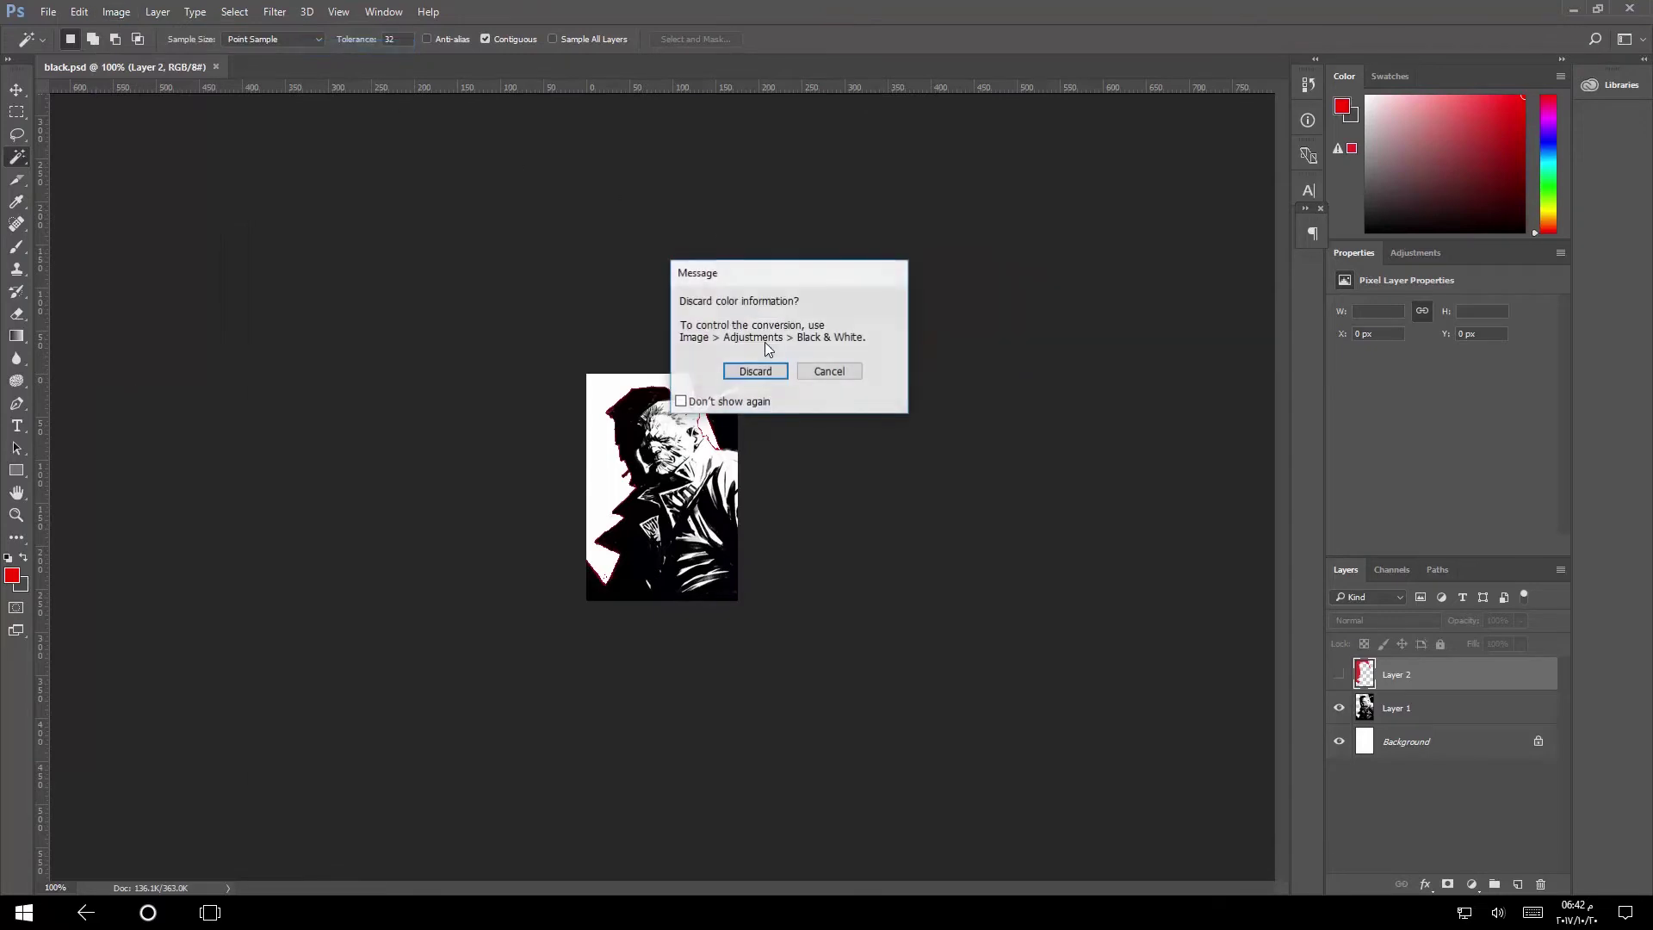
{"action": "left_click", "coordinate": [755, 371]}
{"action": "key", "text": "v"}
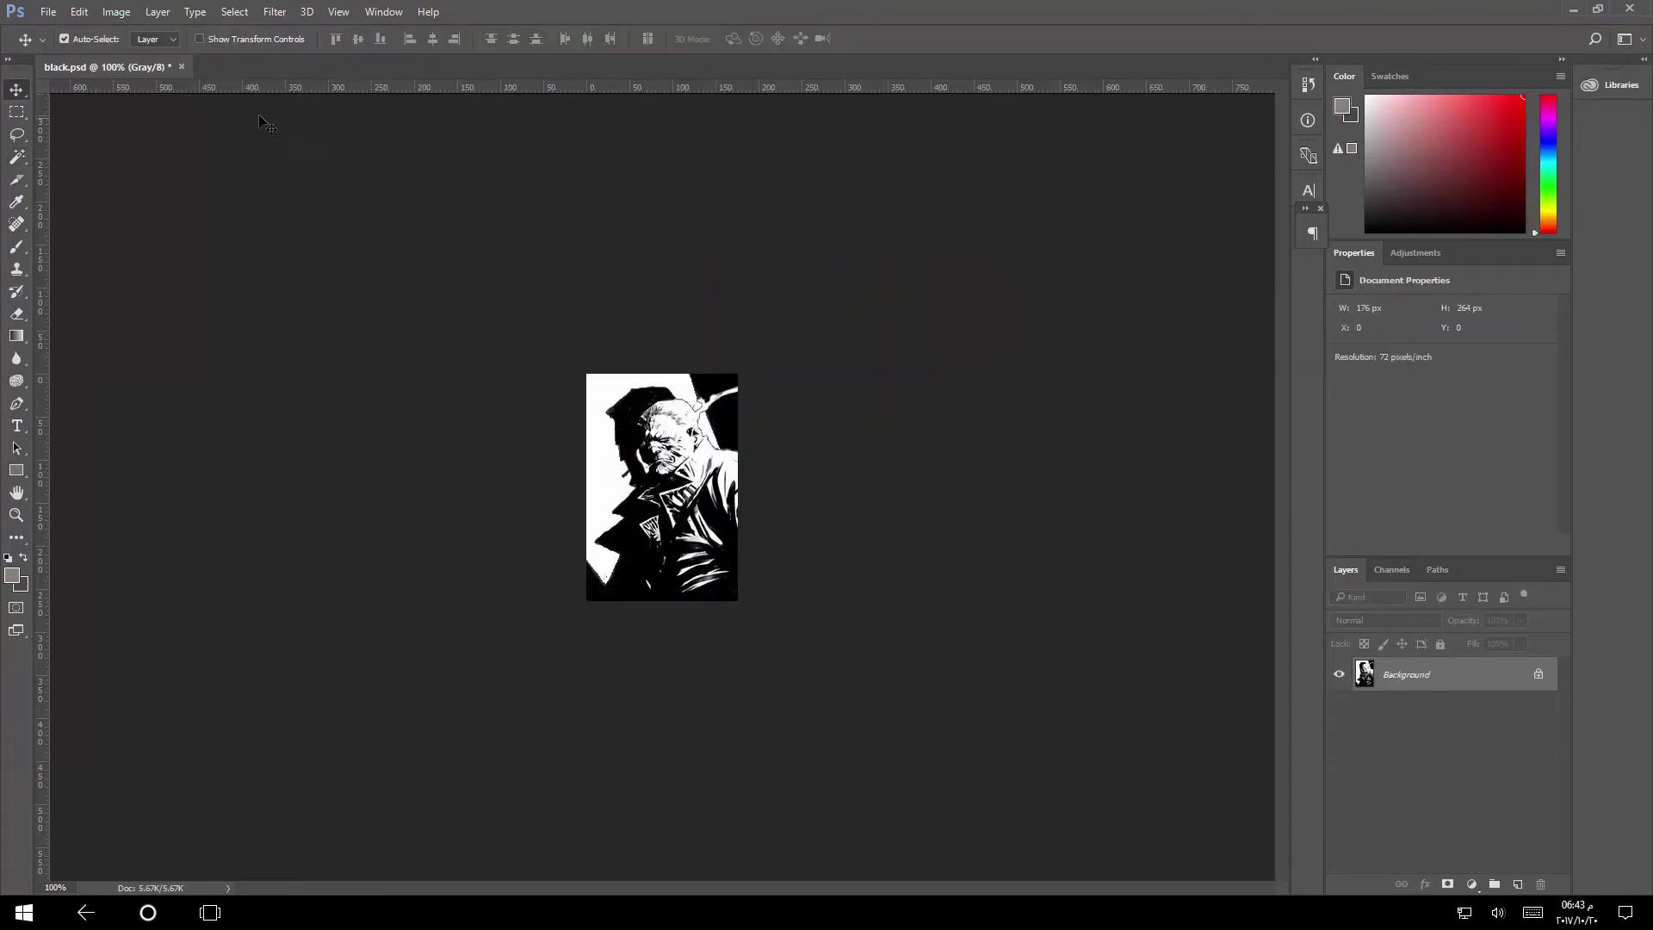
Set a Posterize adjustment to 2 levels
{"action": "left_click", "coordinate": [121, 12]}
{"action": "mouse_move", "coordinate": [159, 56]}
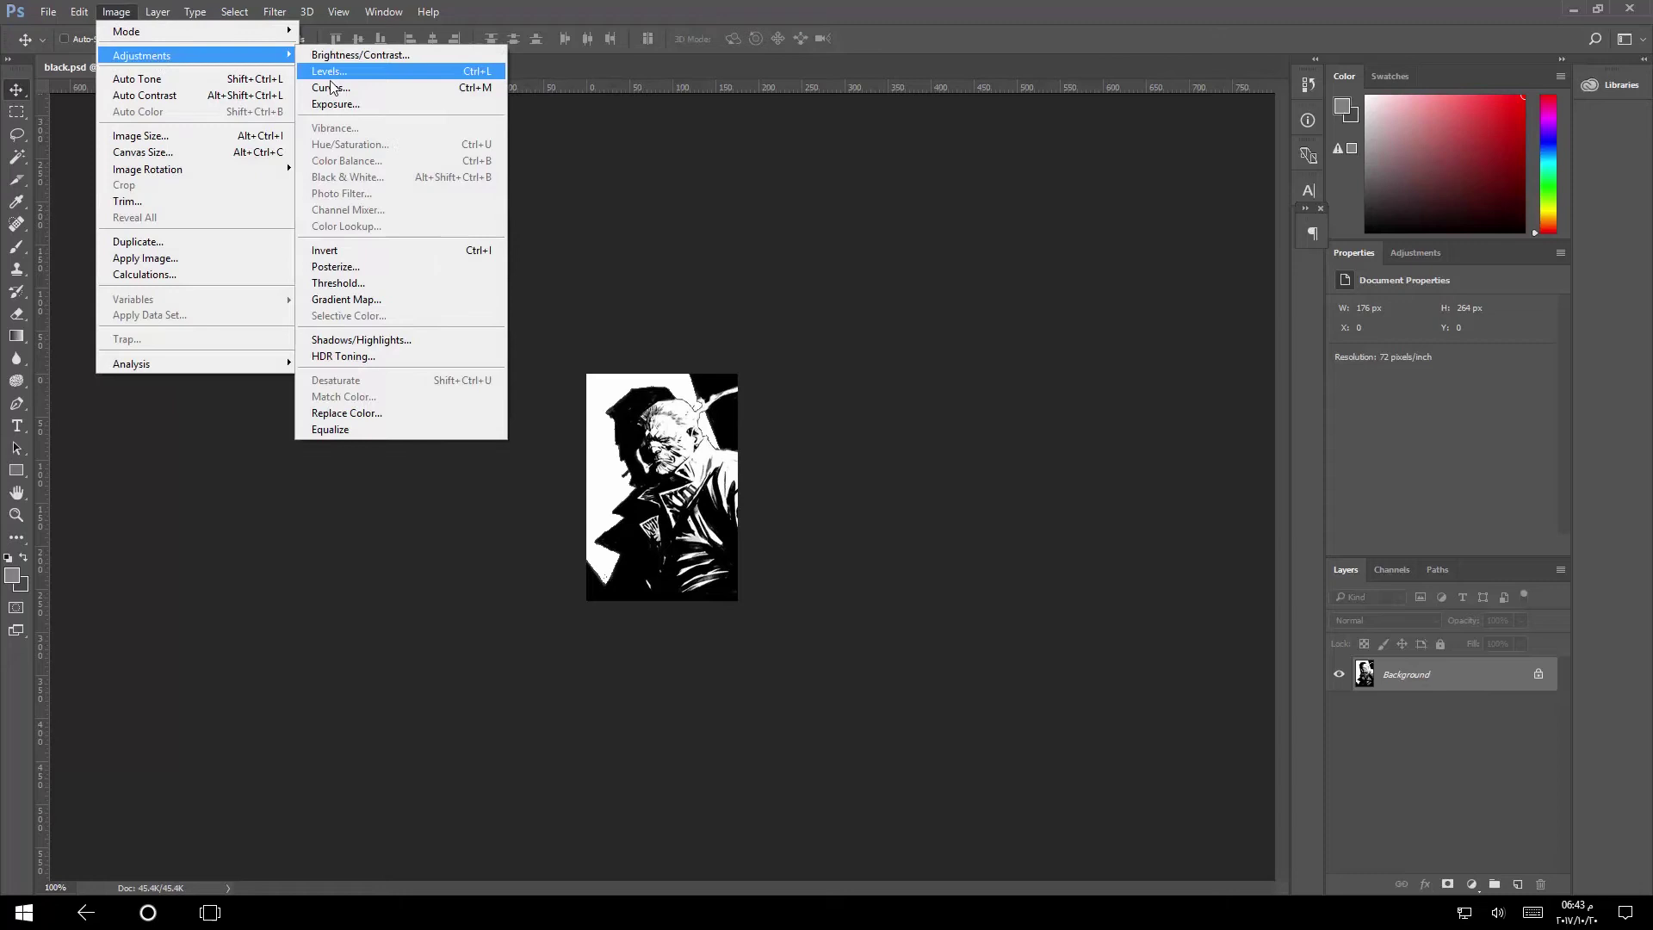
{"action": "left_click", "coordinate": [353, 267]}
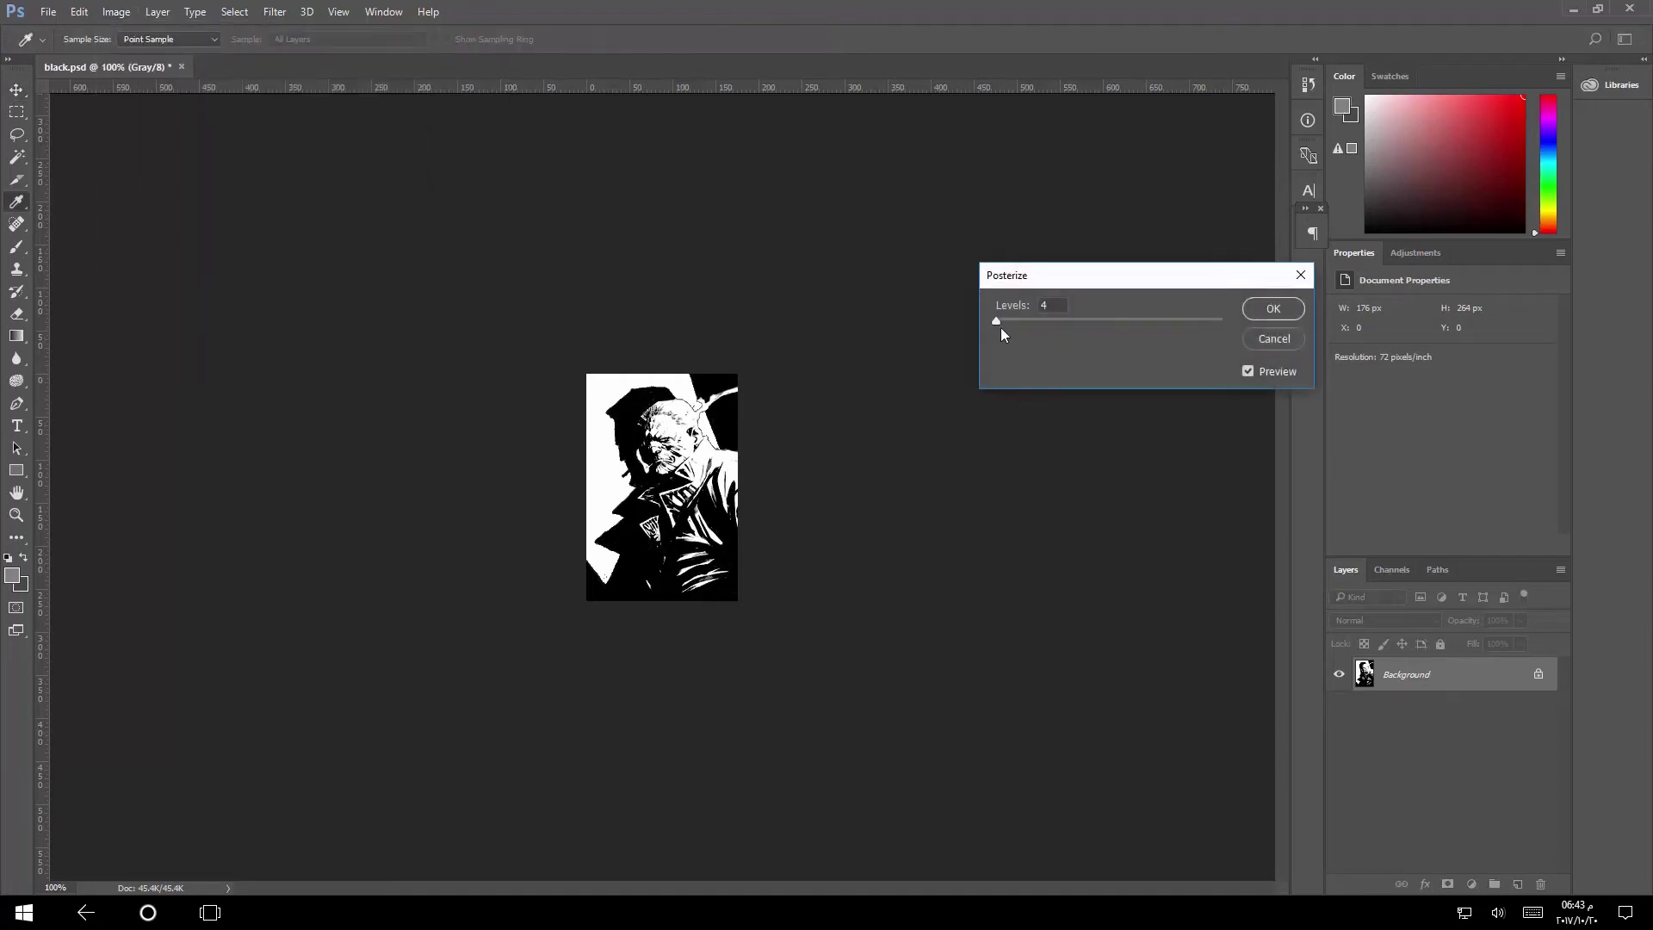
{"action": "left_click_drag", "start_coordinate": [998, 320], "coordinate": [981, 321]}
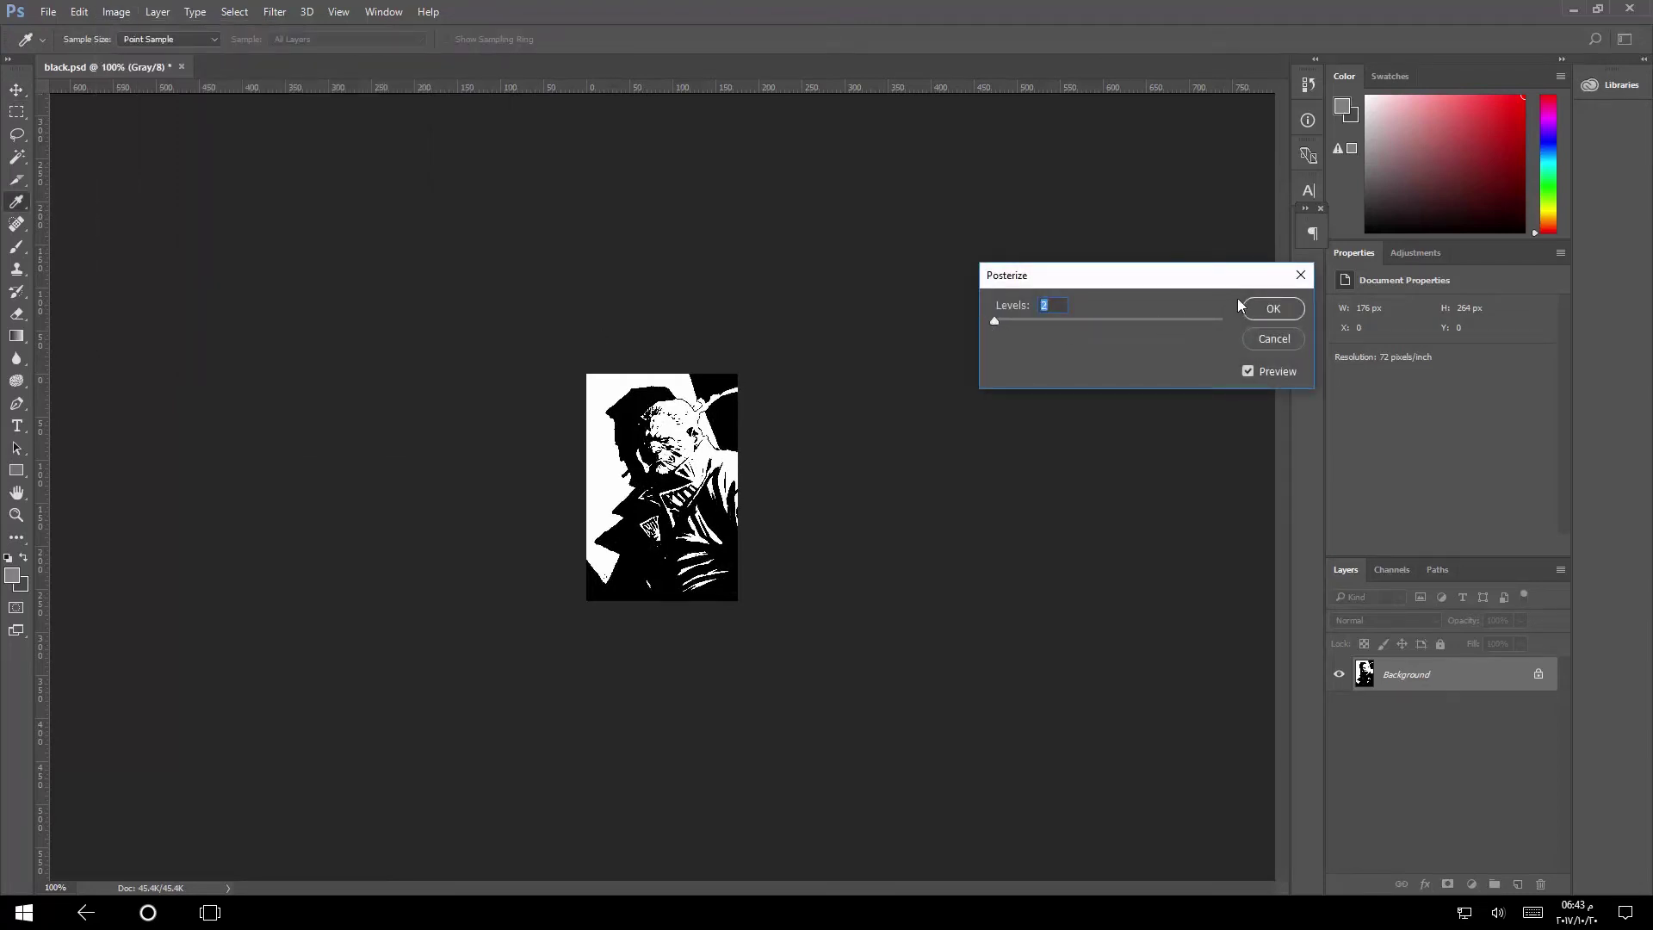
Apply the 2-level posterize and convert the image to Bitmap mode at 72 pixels/inch
{"action": "left_click", "coordinate": [1267, 308]}
{"action": "key", "text": "v"}
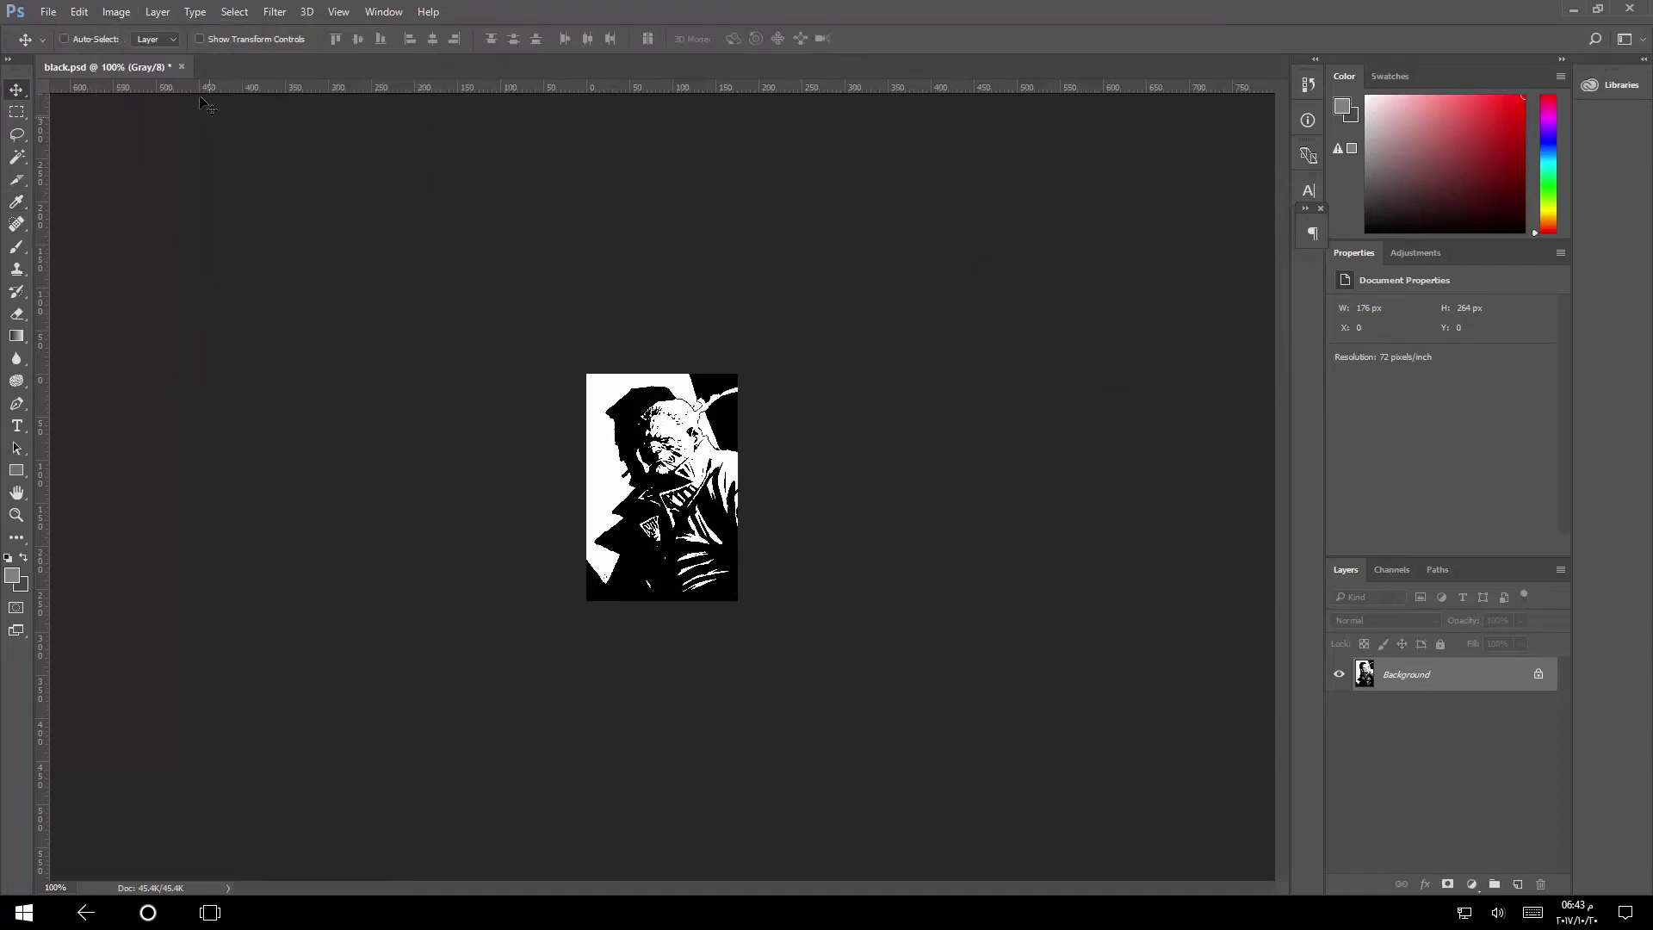
{"action": "left_click", "coordinate": [156, 15]}
{"action": "mouse_move", "coordinate": [116, 12]}
{"action": "mouse_move", "coordinate": [258, 31]}
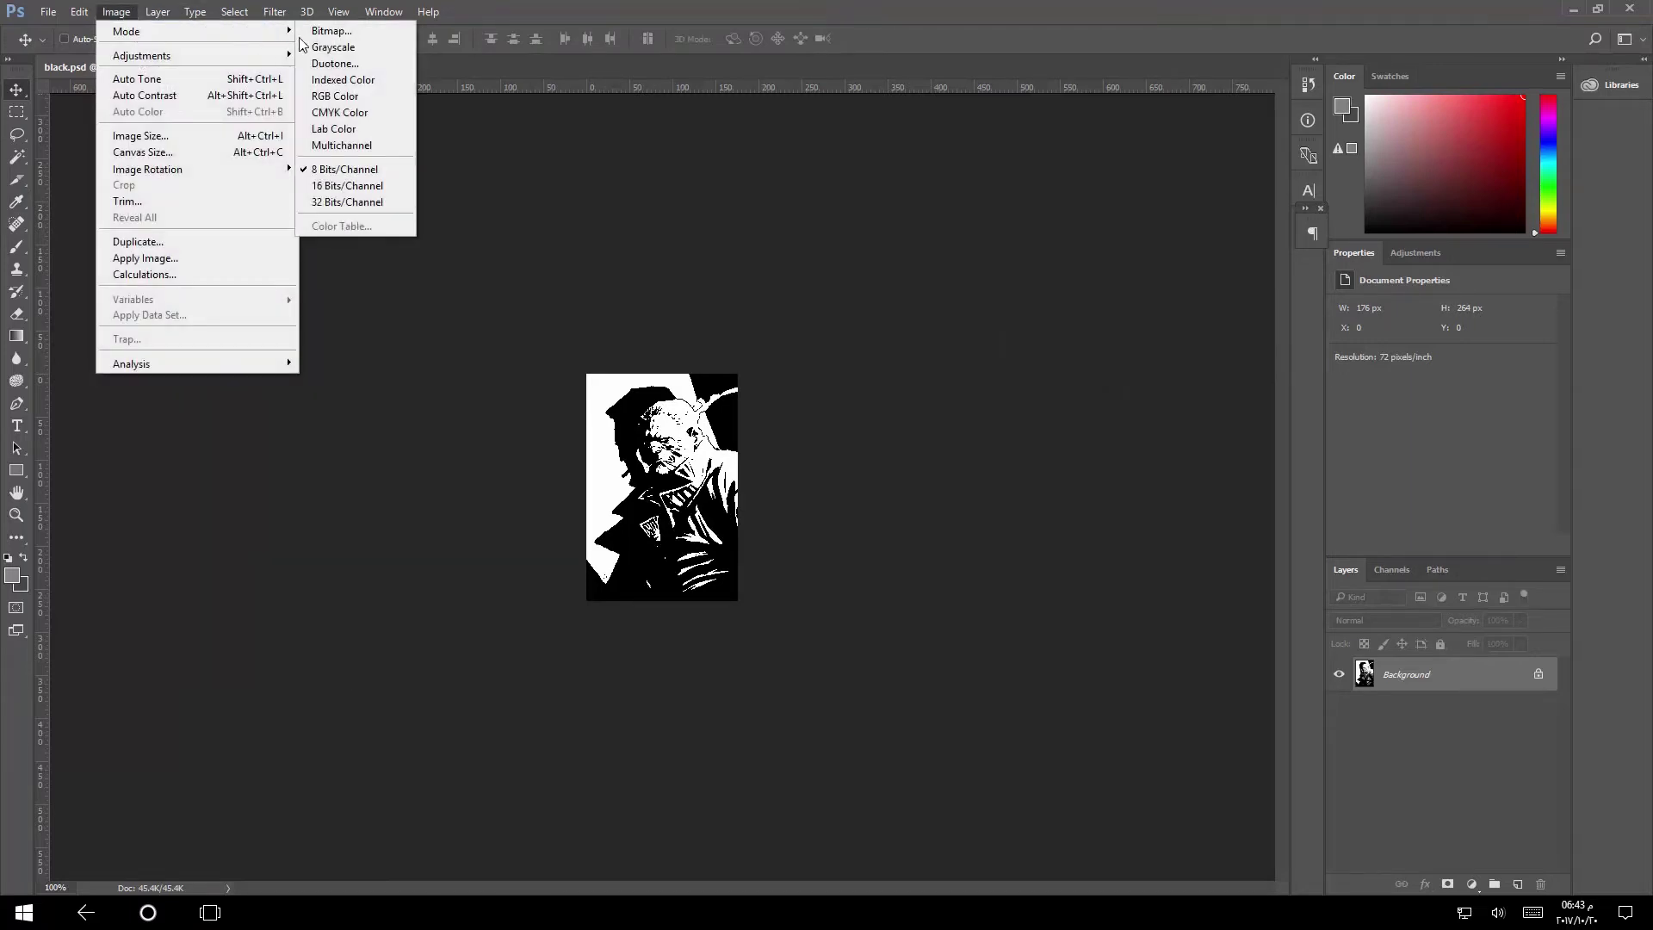
{"action": "left_click", "coordinate": [332, 31]}
{"action": "left_click", "coordinate": [951, 280]}
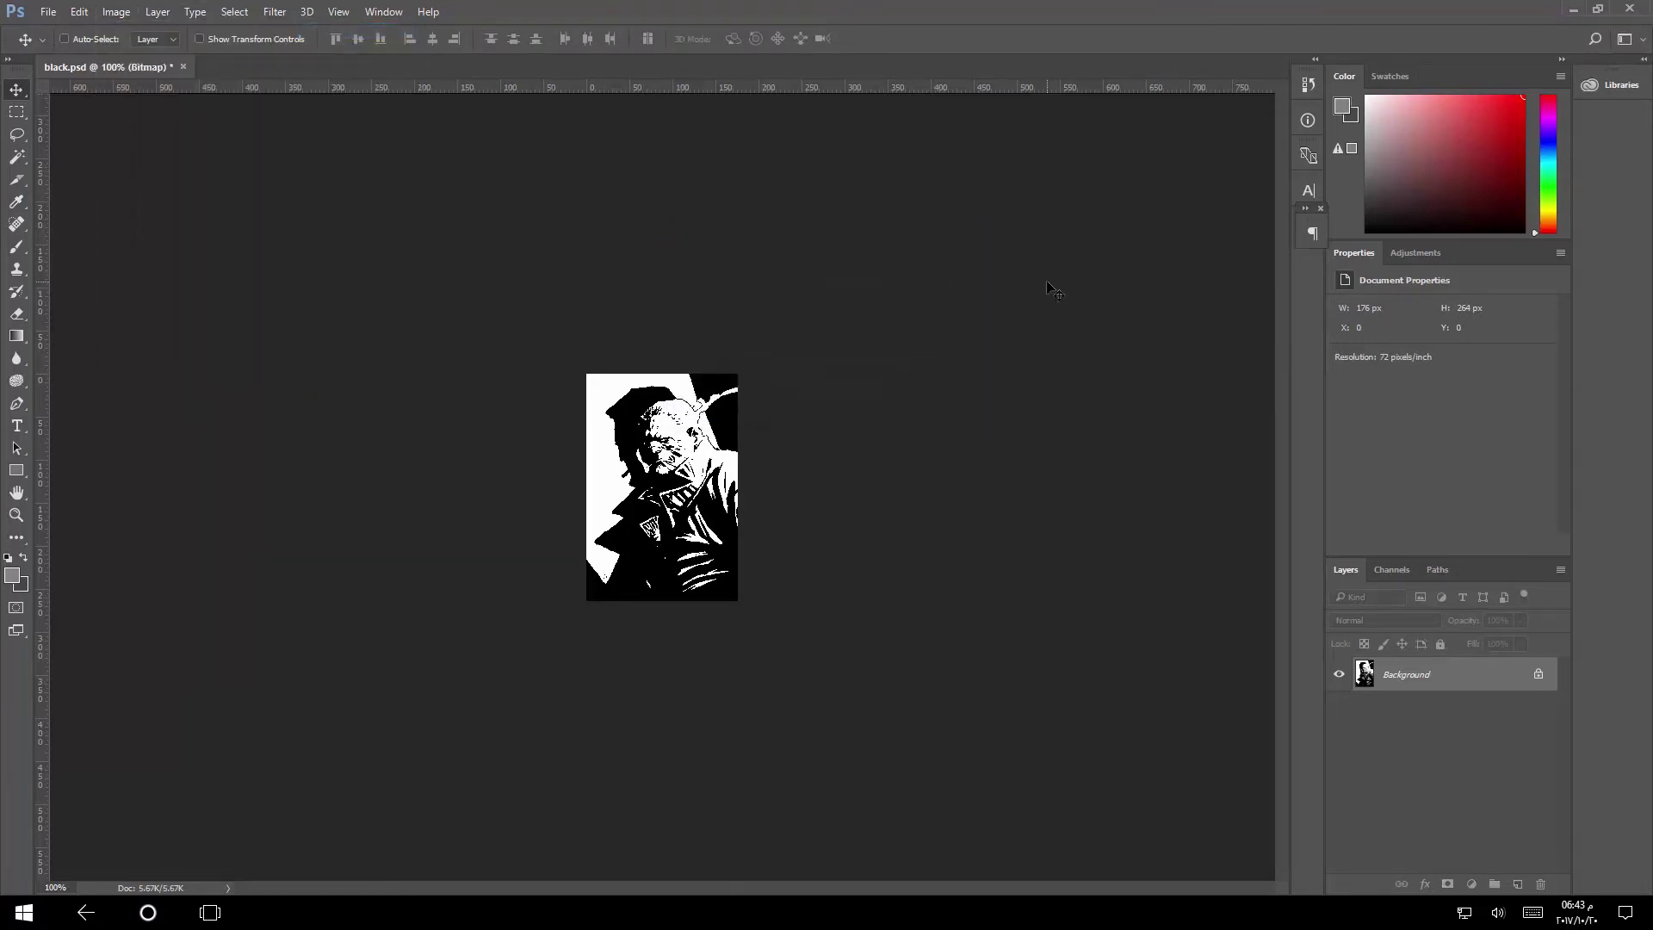
Save the image as a Windows 1-bit BMP, black.bmp
{"action": "left_click", "coordinate": [54, 17]}
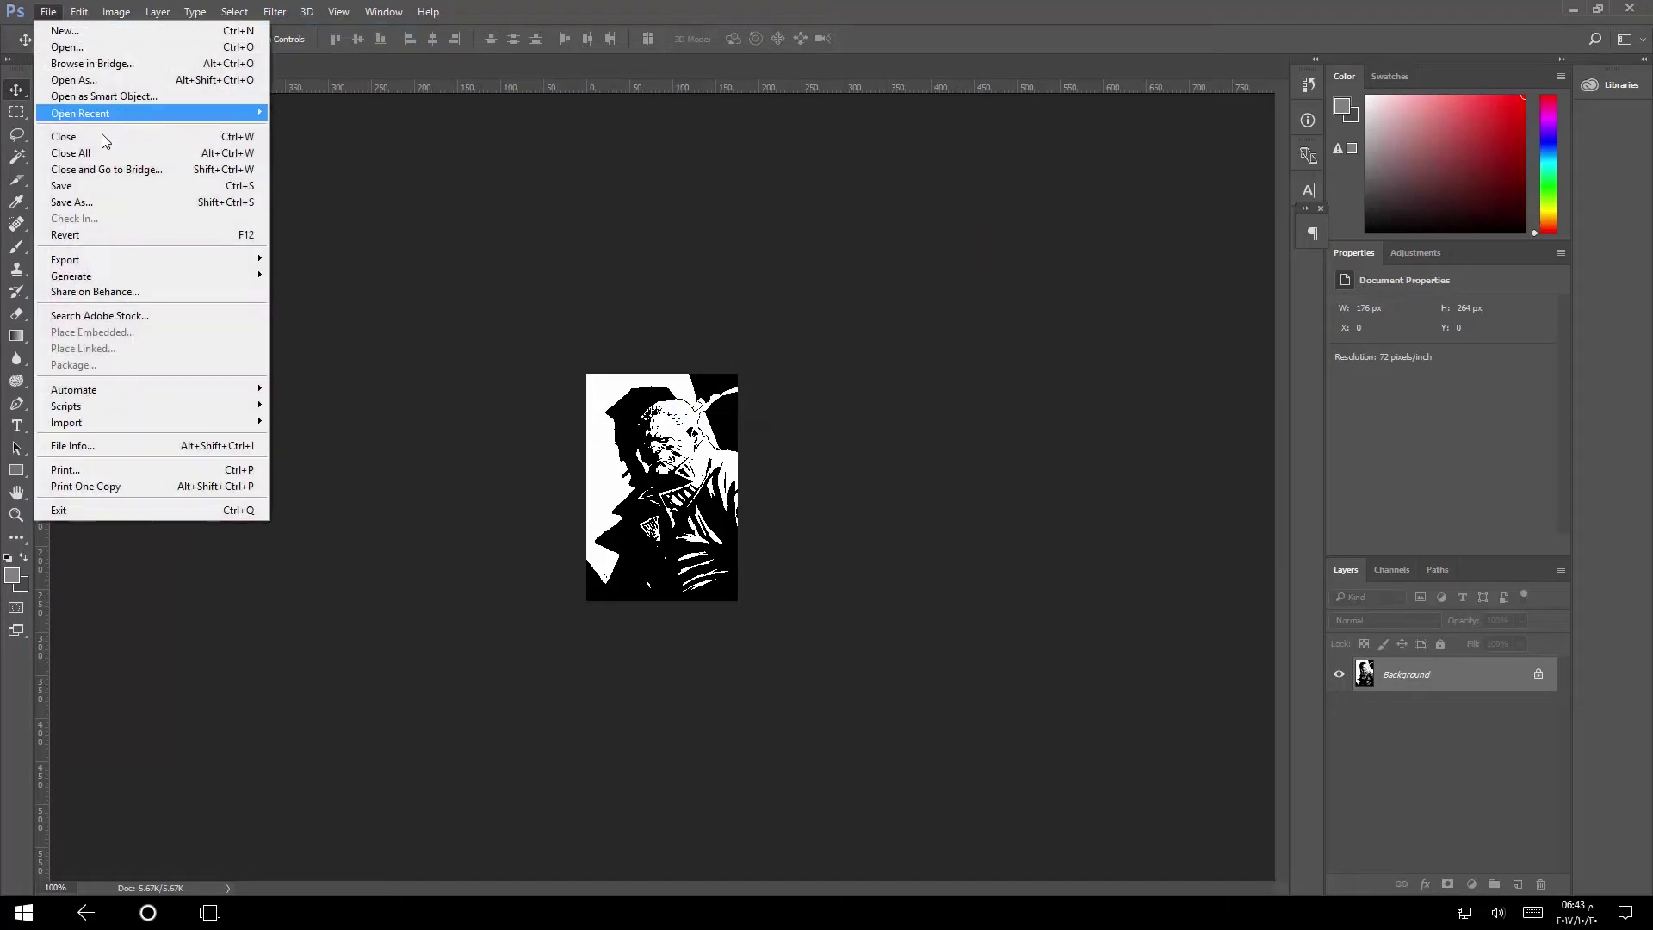
{"action": "left_click", "coordinate": [121, 205]}
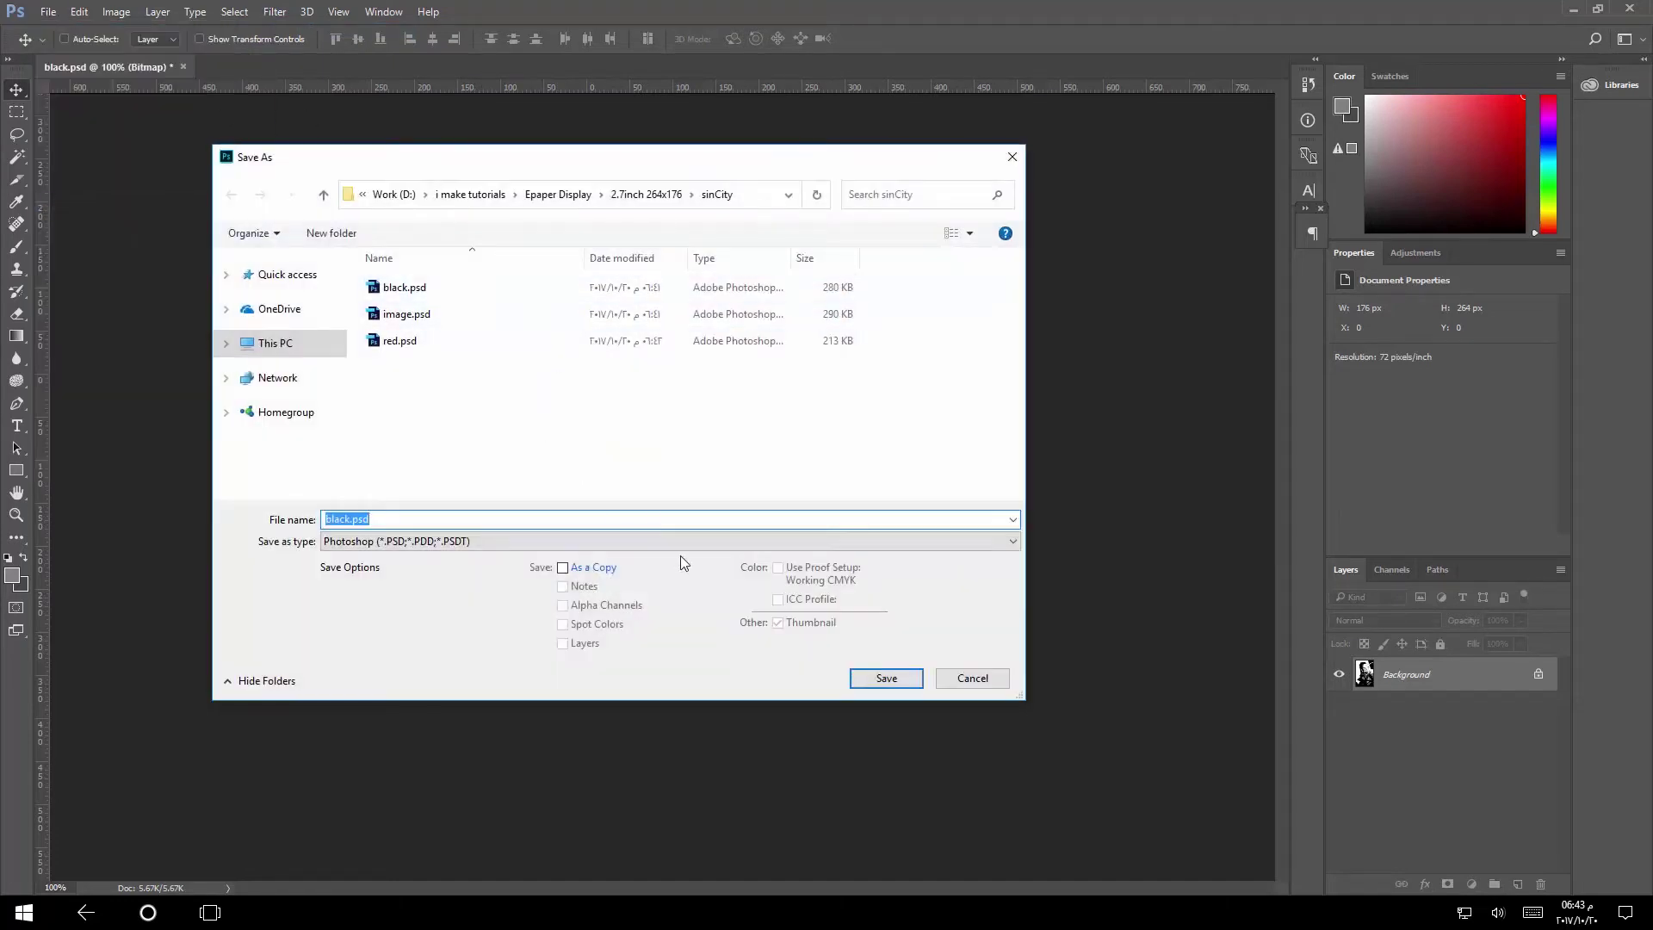
{"action": "left_click", "coordinate": [560, 543]}
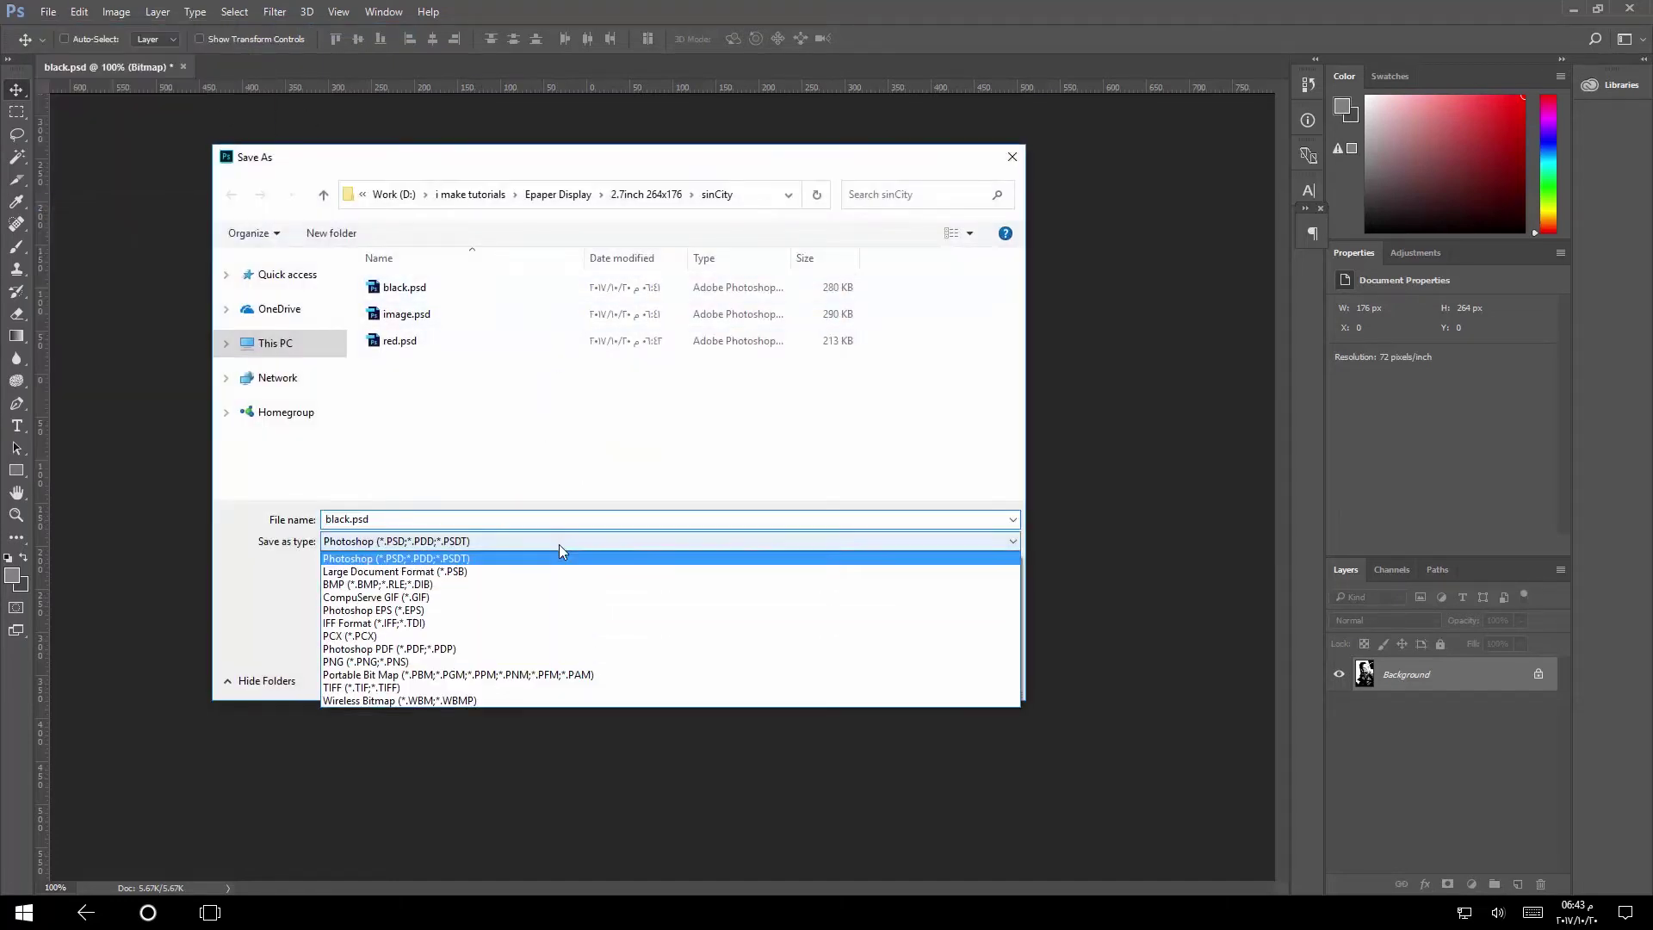
{"action": "left_click", "coordinate": [537, 584]}
{"action": "left_click", "coordinate": [890, 680]}
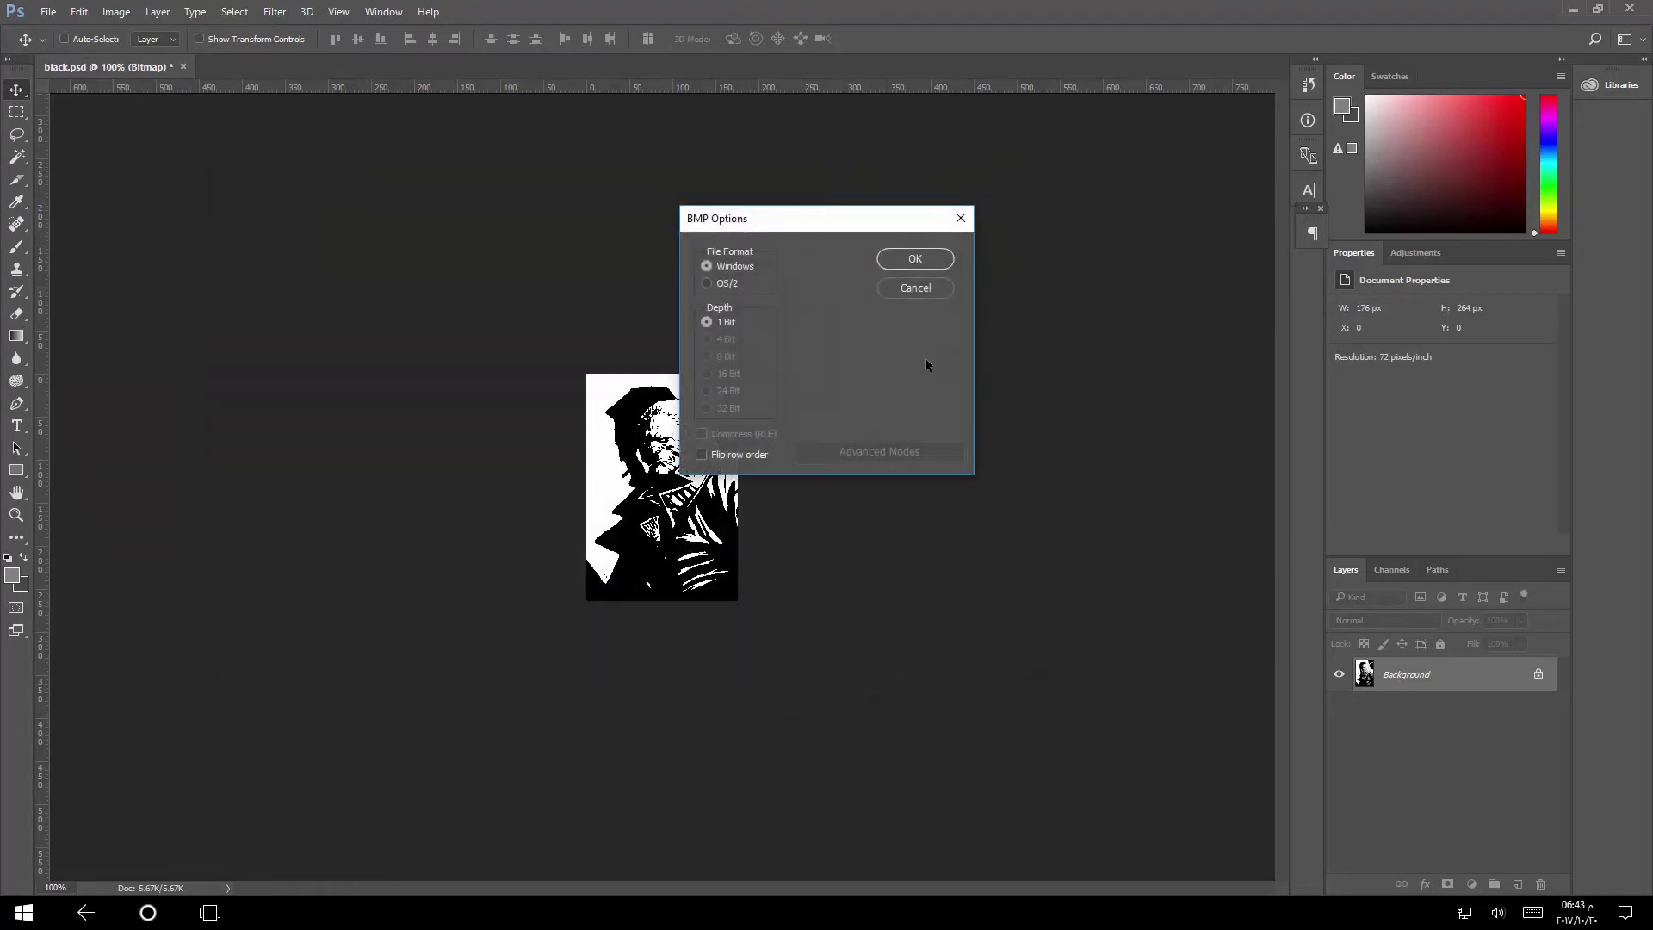
{"action": "left_click", "coordinate": [917, 260]}
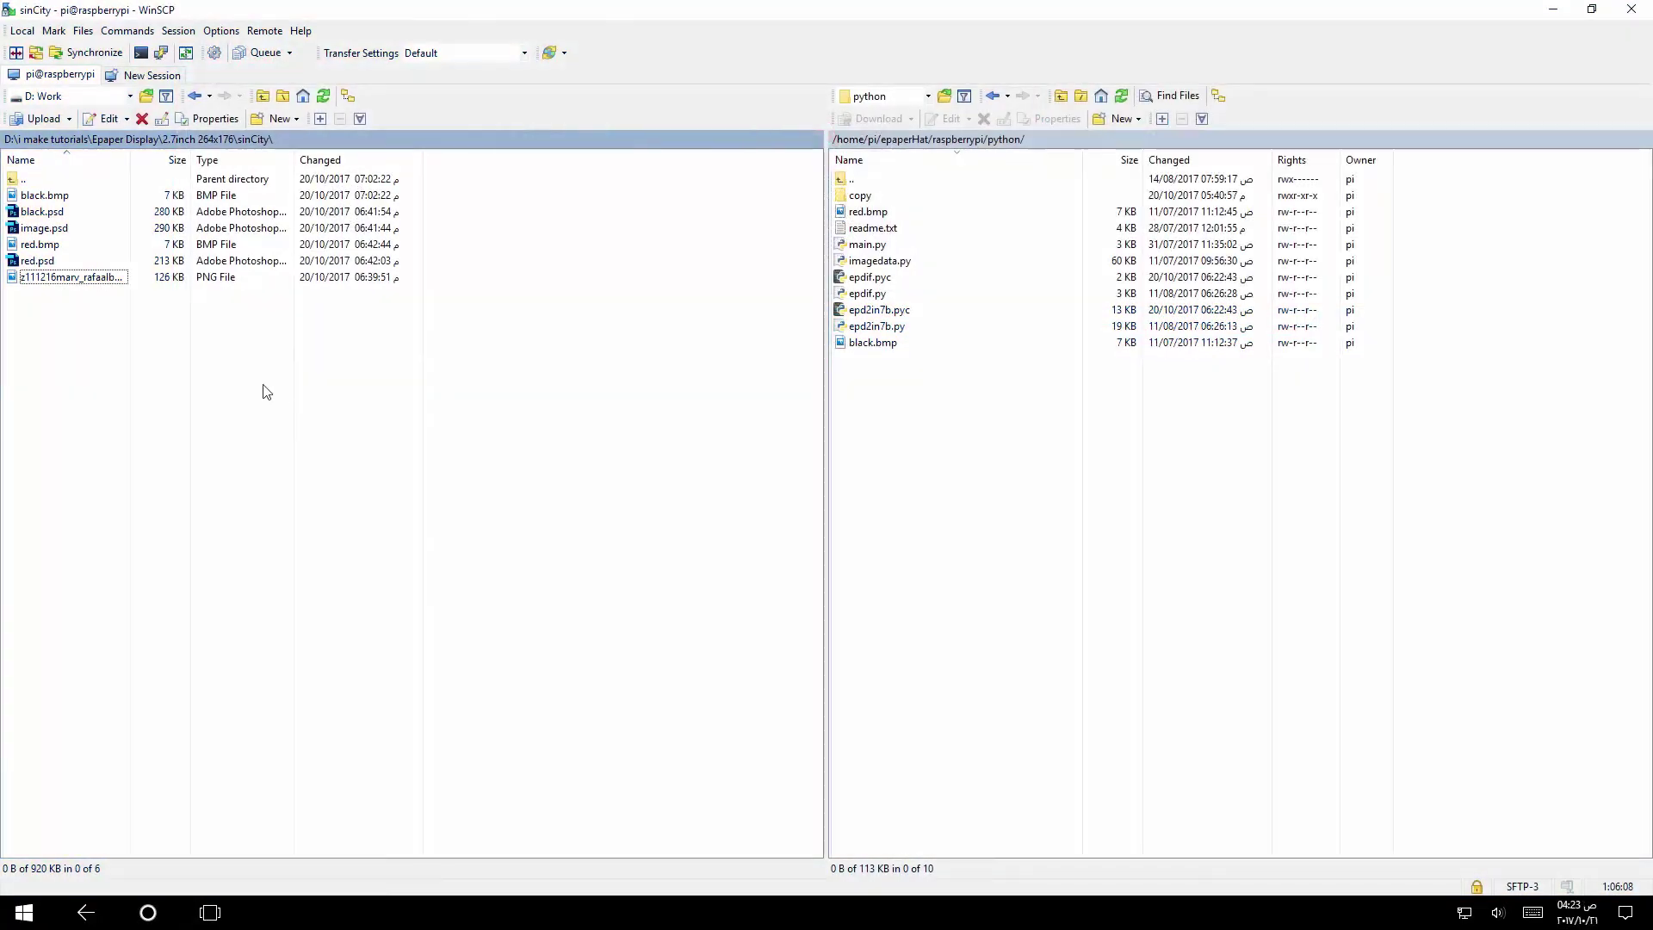
Upload red.bmp and black.bmp to the Pi's python folder
{"action": "left_click", "coordinate": [43, 244]}
{"action": "left_click", "coordinate": [47, 197], "text": "ctrl"}
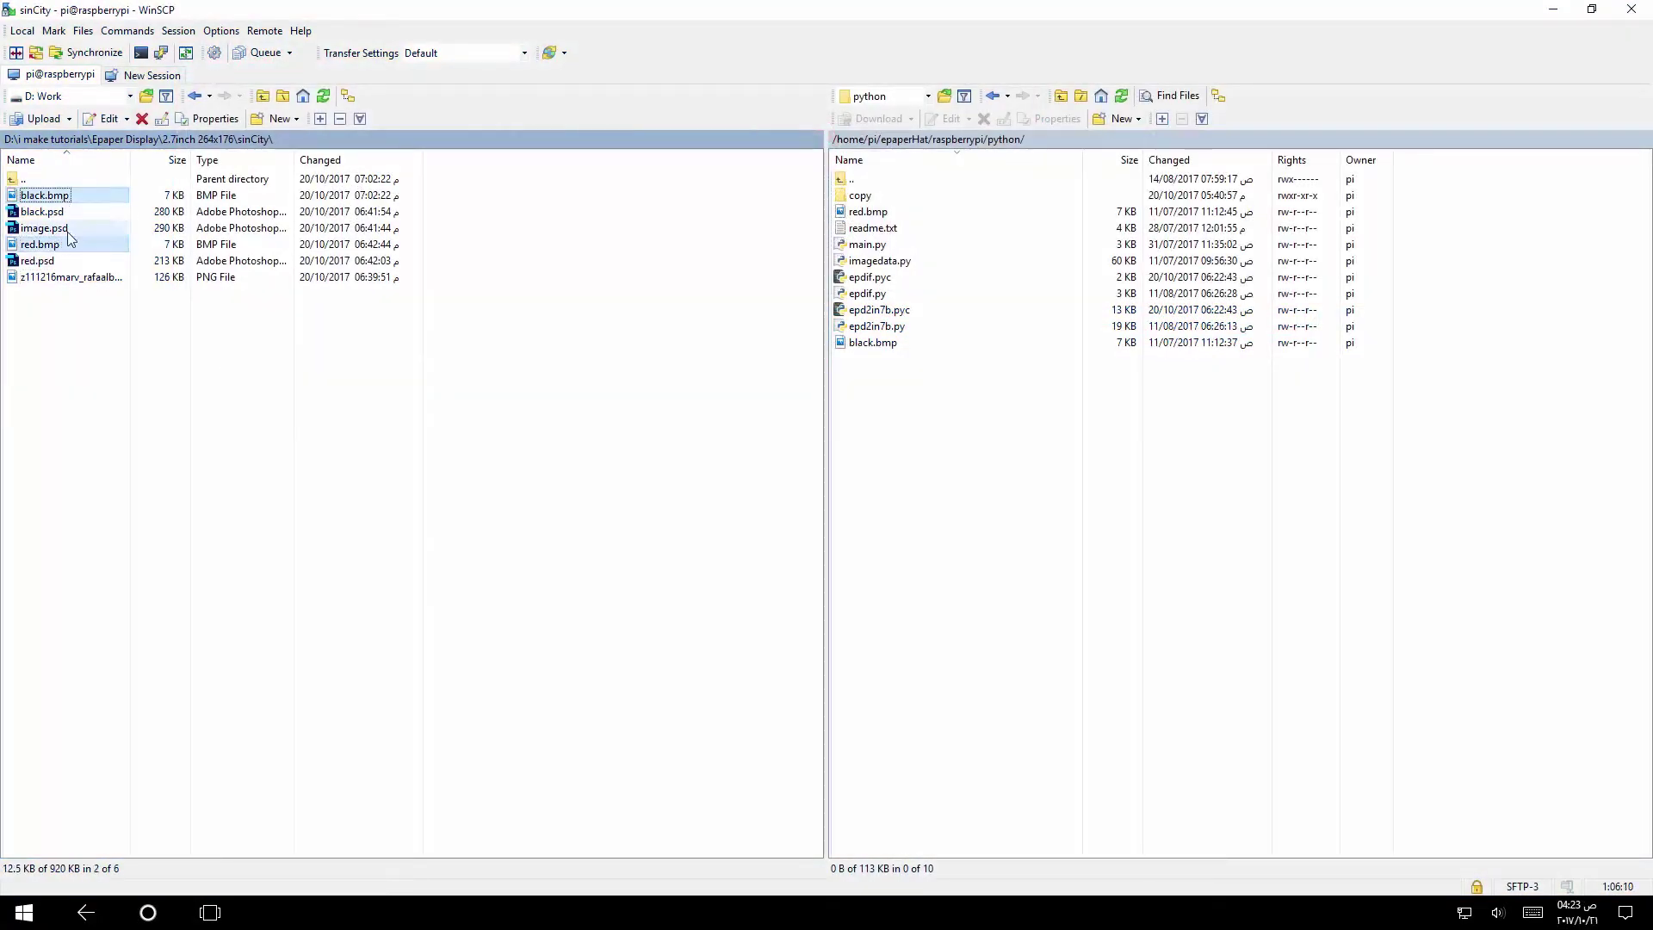
{"action": "left_click_drag", "start_coordinate": [56, 245], "coordinate": [997, 456]}
{"action": "left_click_drag", "start_coordinate": [837, 369], "coordinate": [693, 403]}
{"action": "left_click", "coordinate": [699, 405]}
{"action": "left_click", "coordinate": [908, 501]}
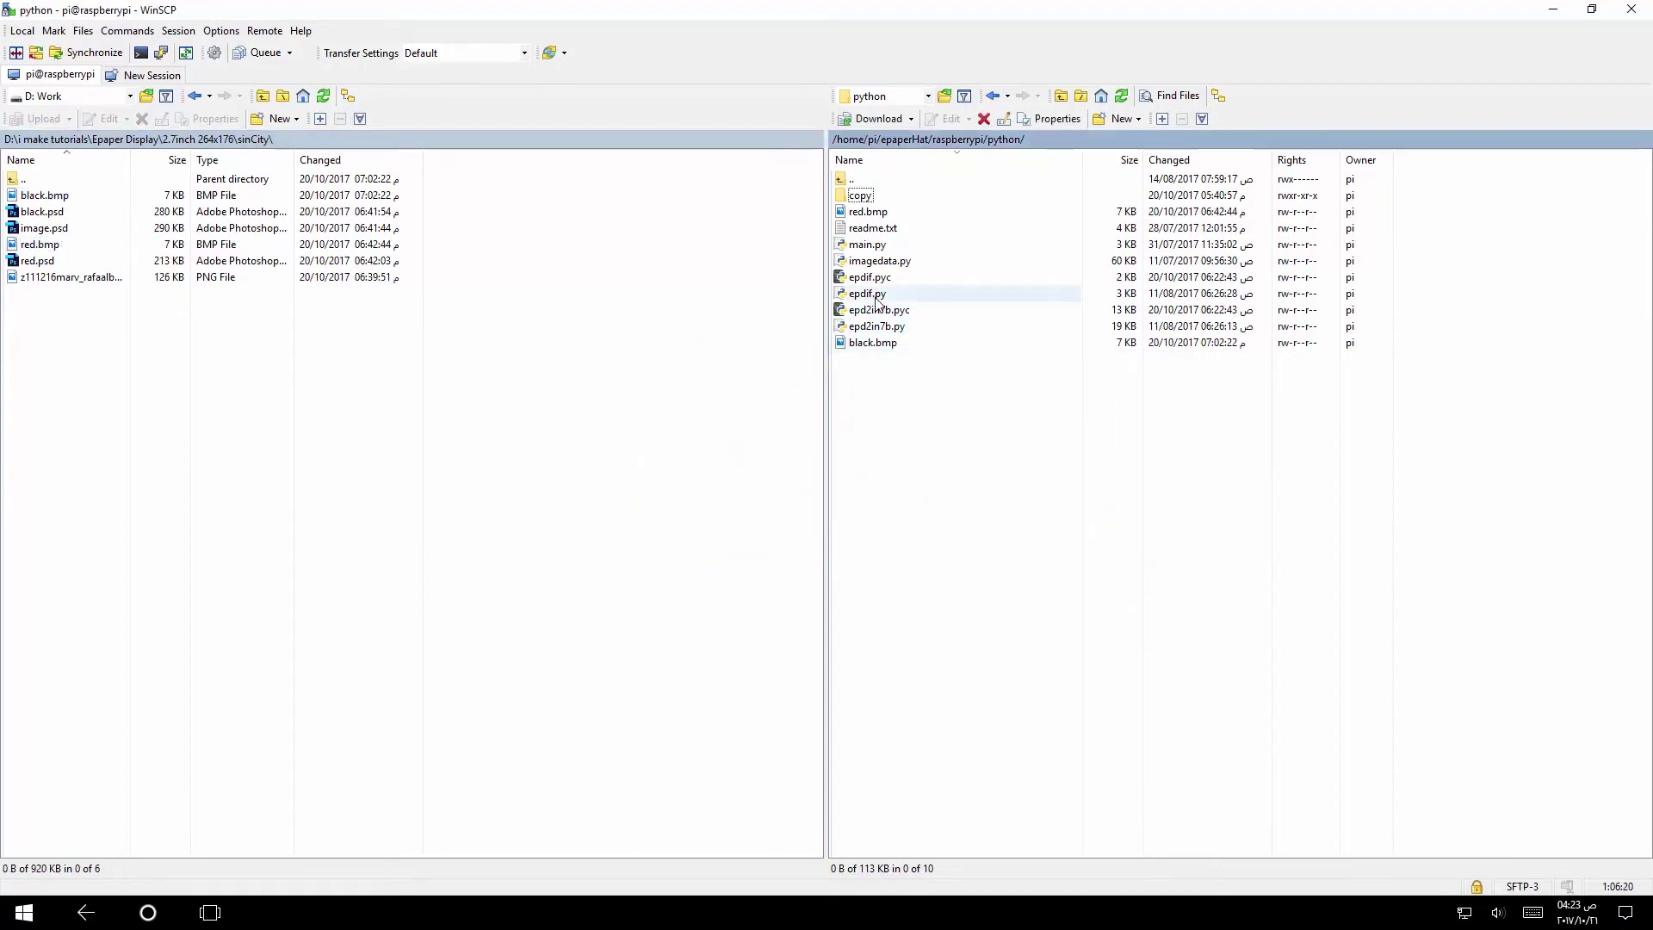
Duplicate main.py on the Pi as image.py
{"action": "left_click", "coordinate": [880, 249]}
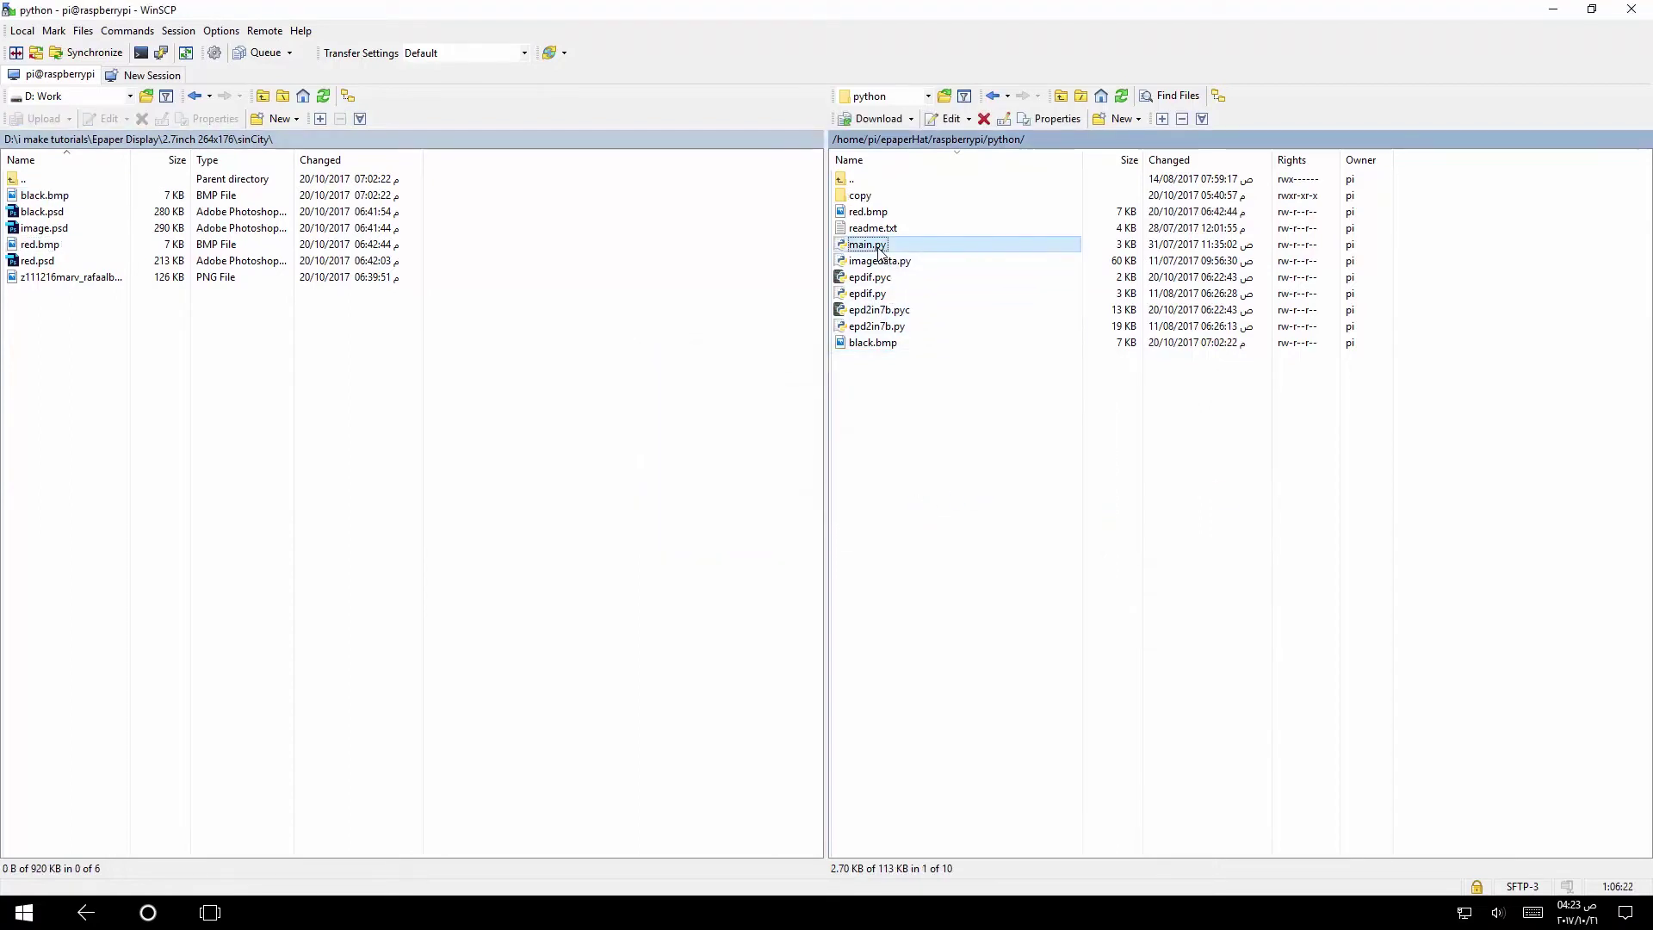
{"action": "right_click", "coordinate": [879, 249]}
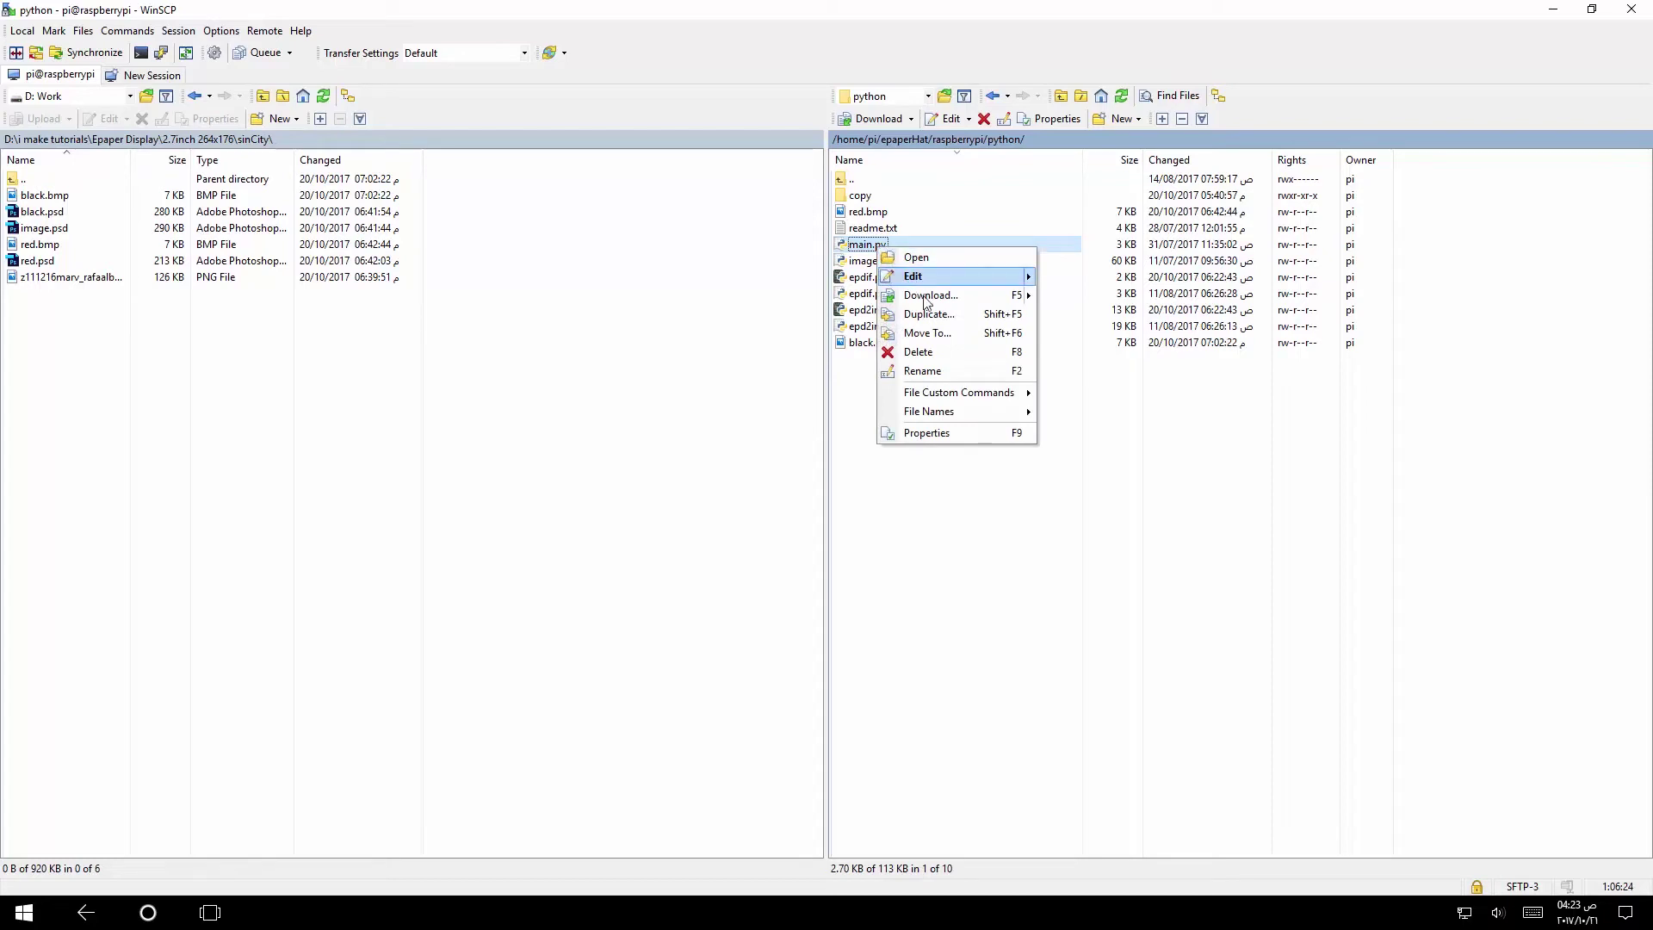
{"action": "left_click", "coordinate": [944, 320]}
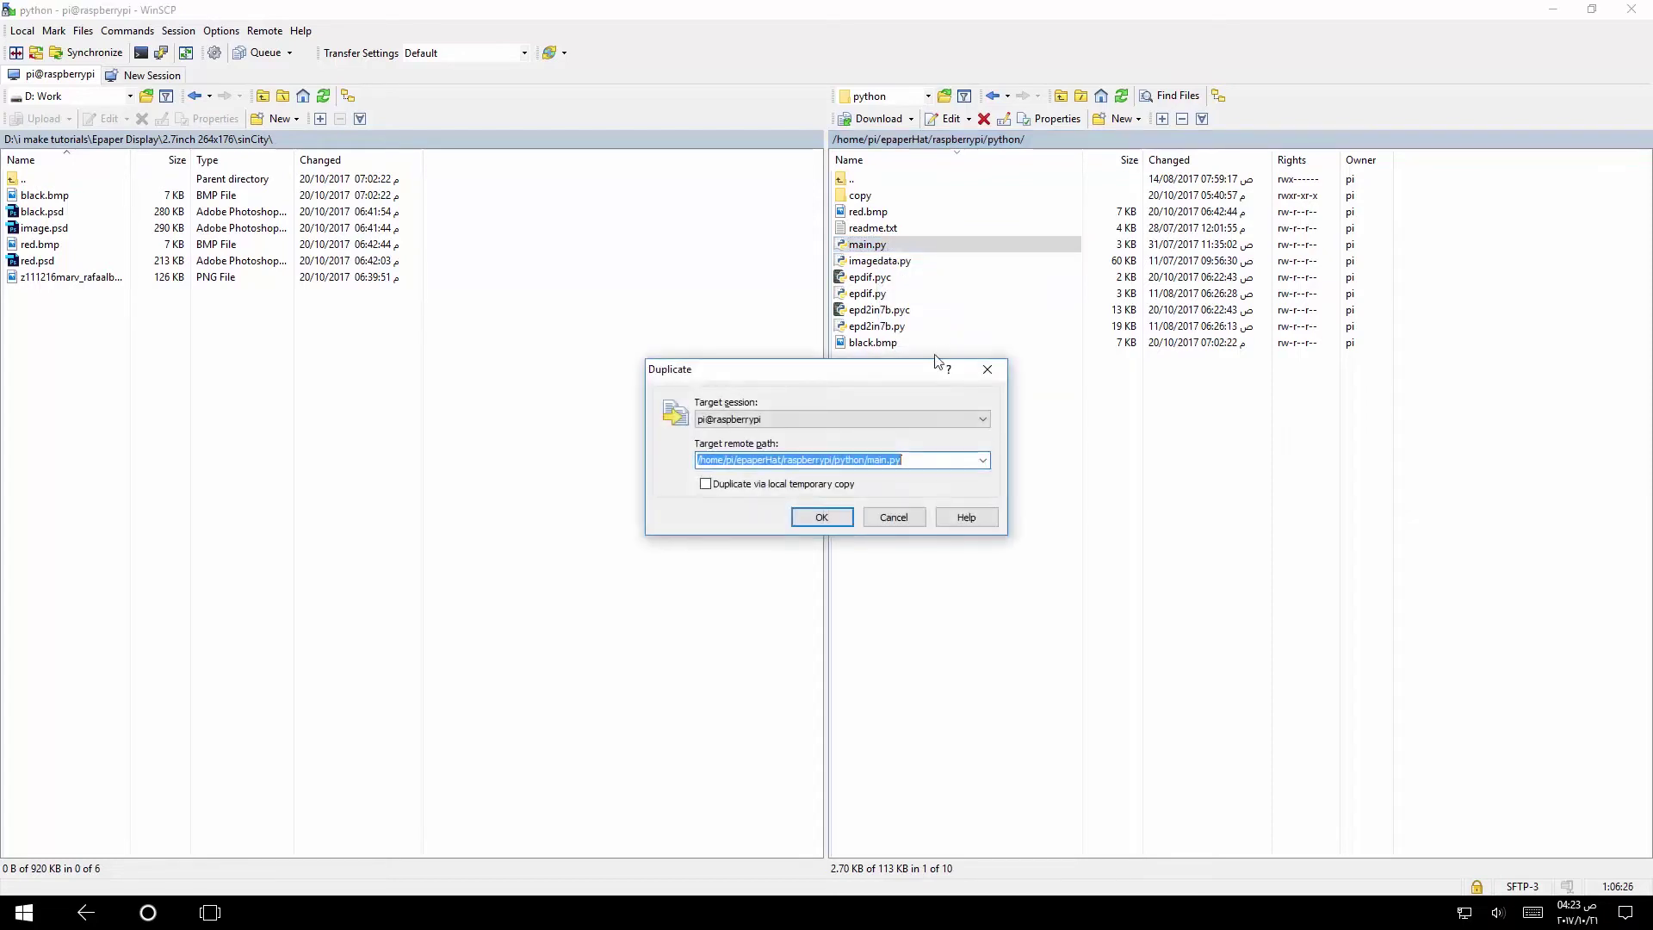
{"action": "left_click", "coordinate": [888, 460]}
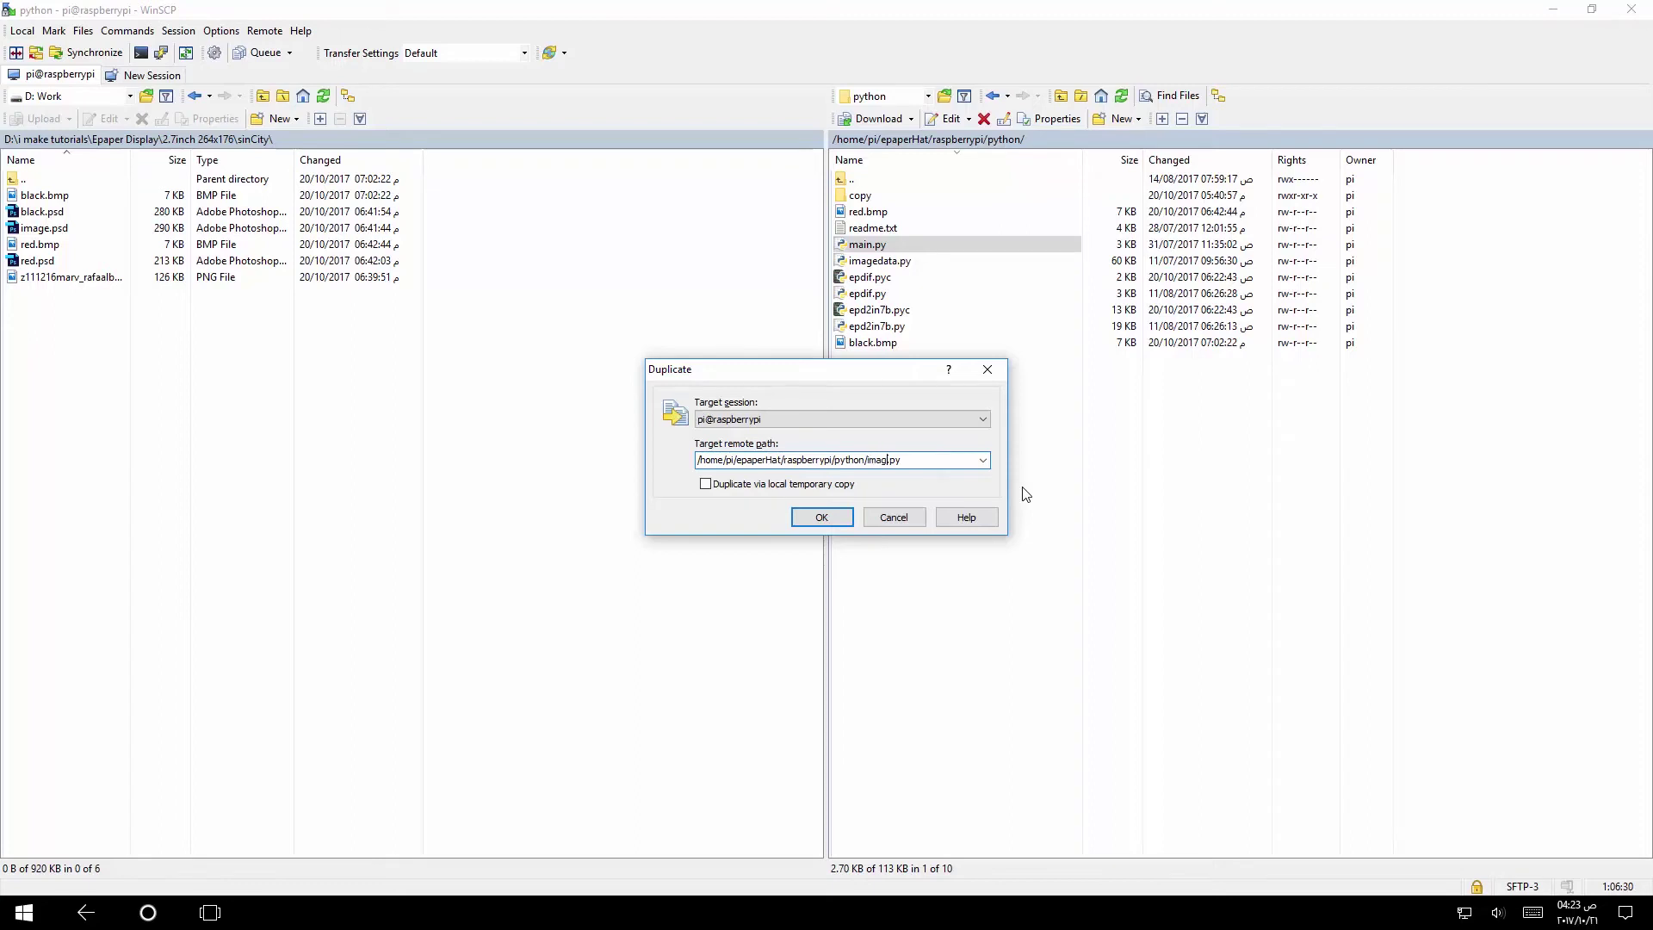
{"action": "left_click", "coordinate": [821, 517]}
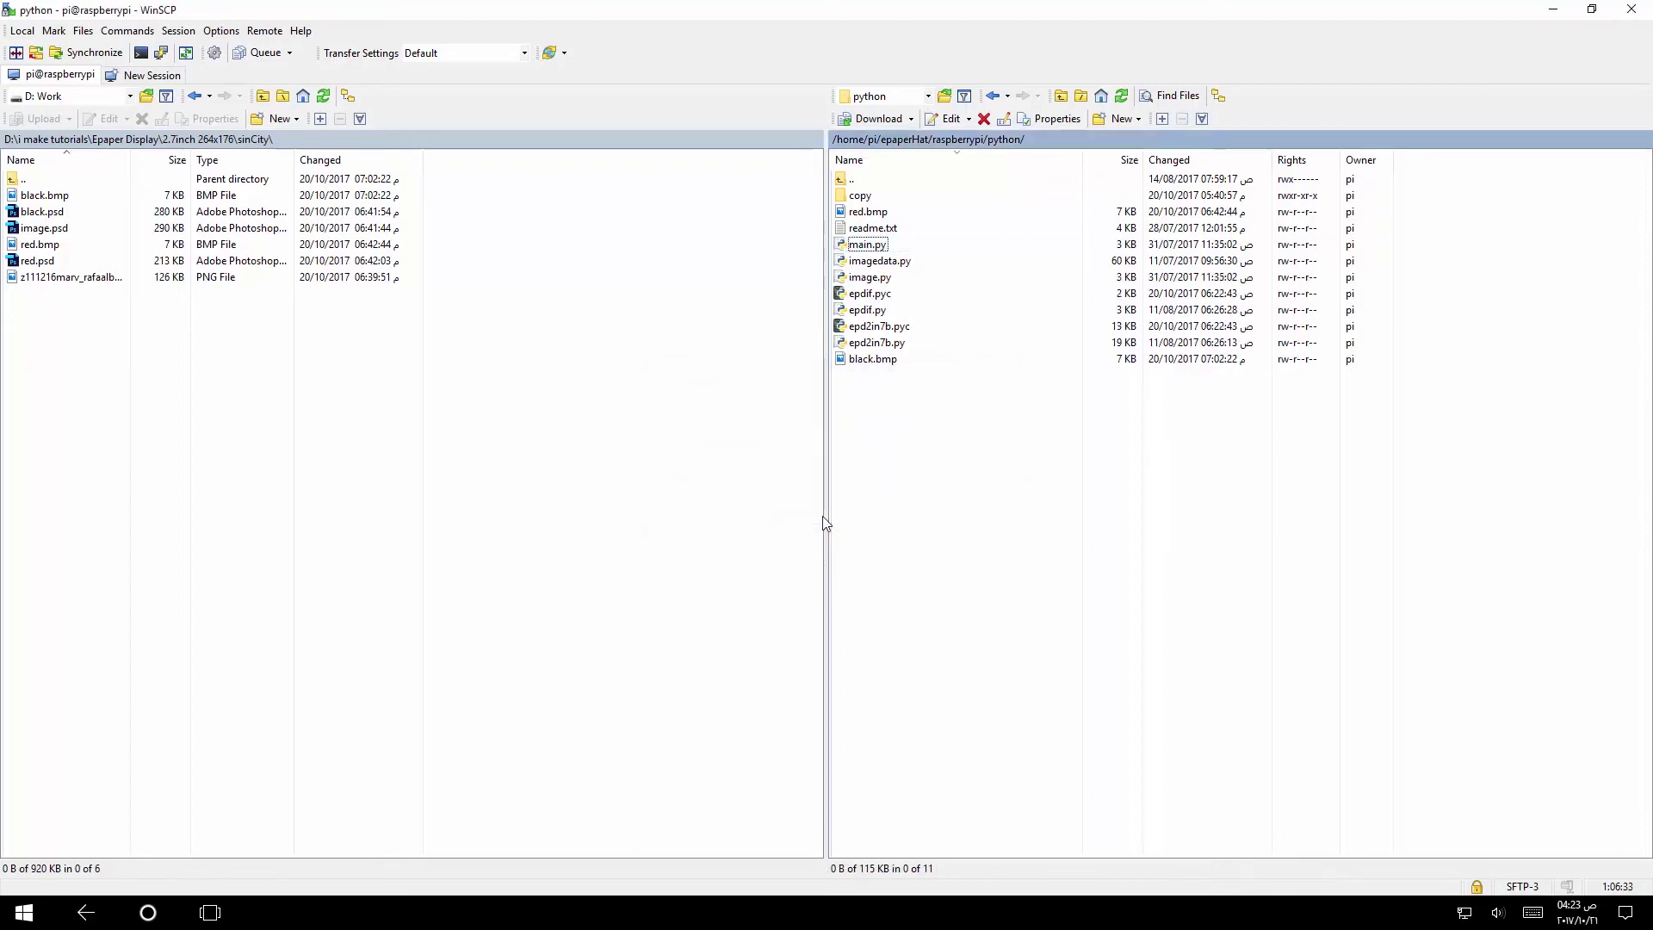
Open image.py in Sublime Text for editing
{"action": "right_click", "coordinate": [877, 279]}
{"action": "mouse_move", "coordinate": [947, 309]}
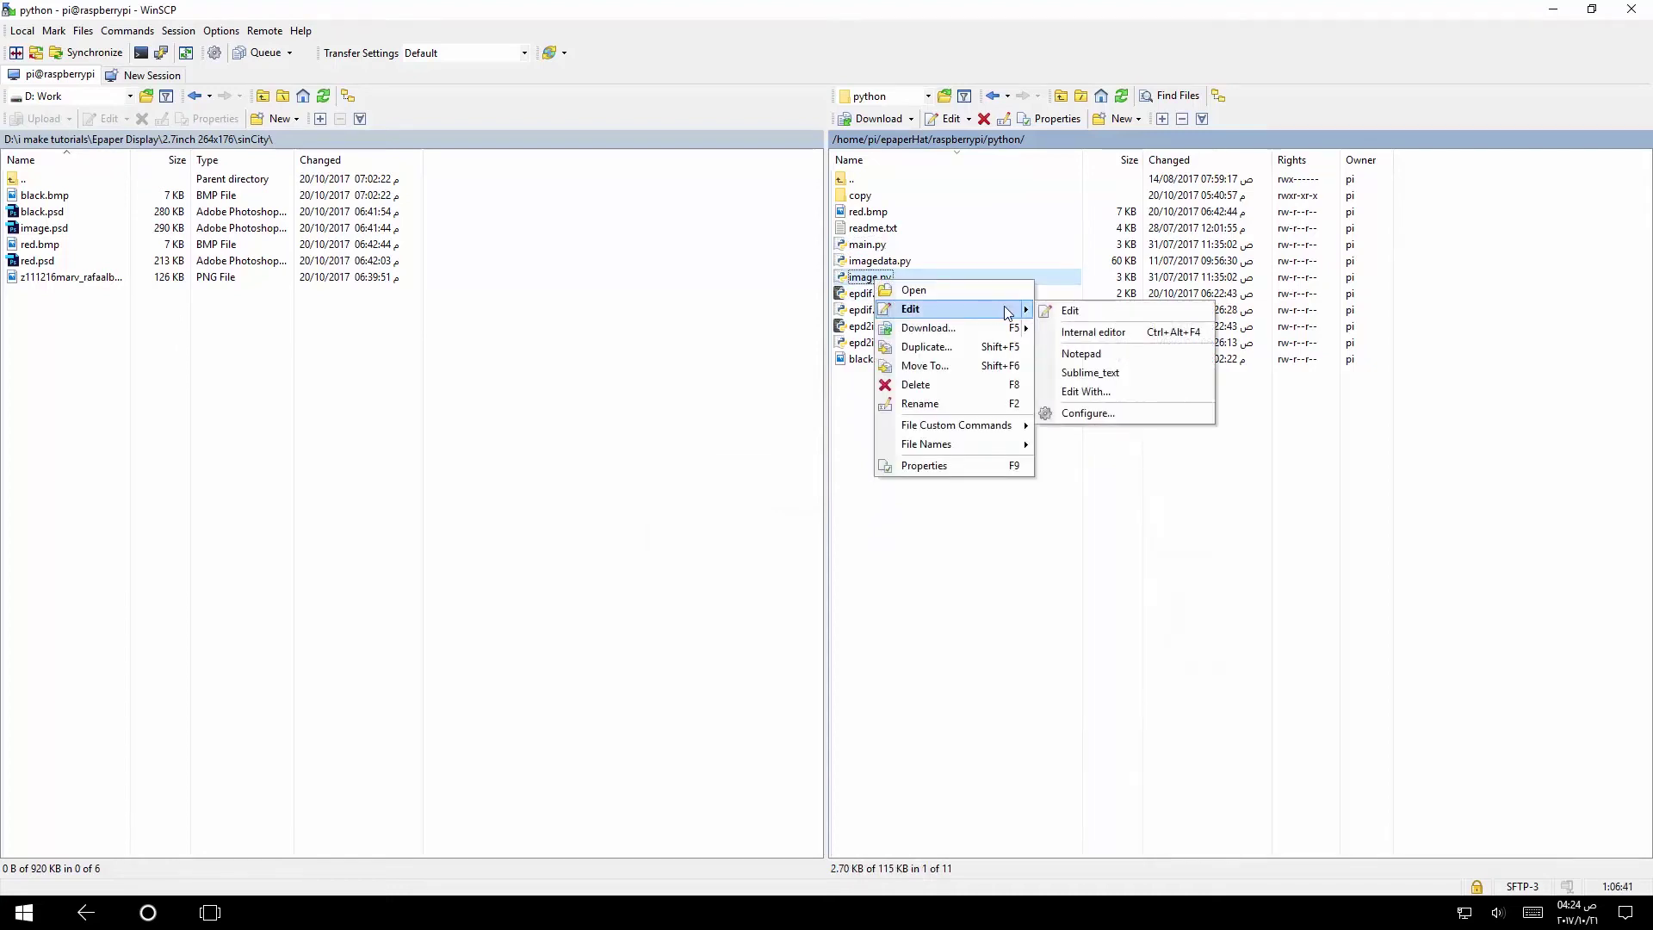
{"action": "left_click", "coordinate": [1118, 375]}
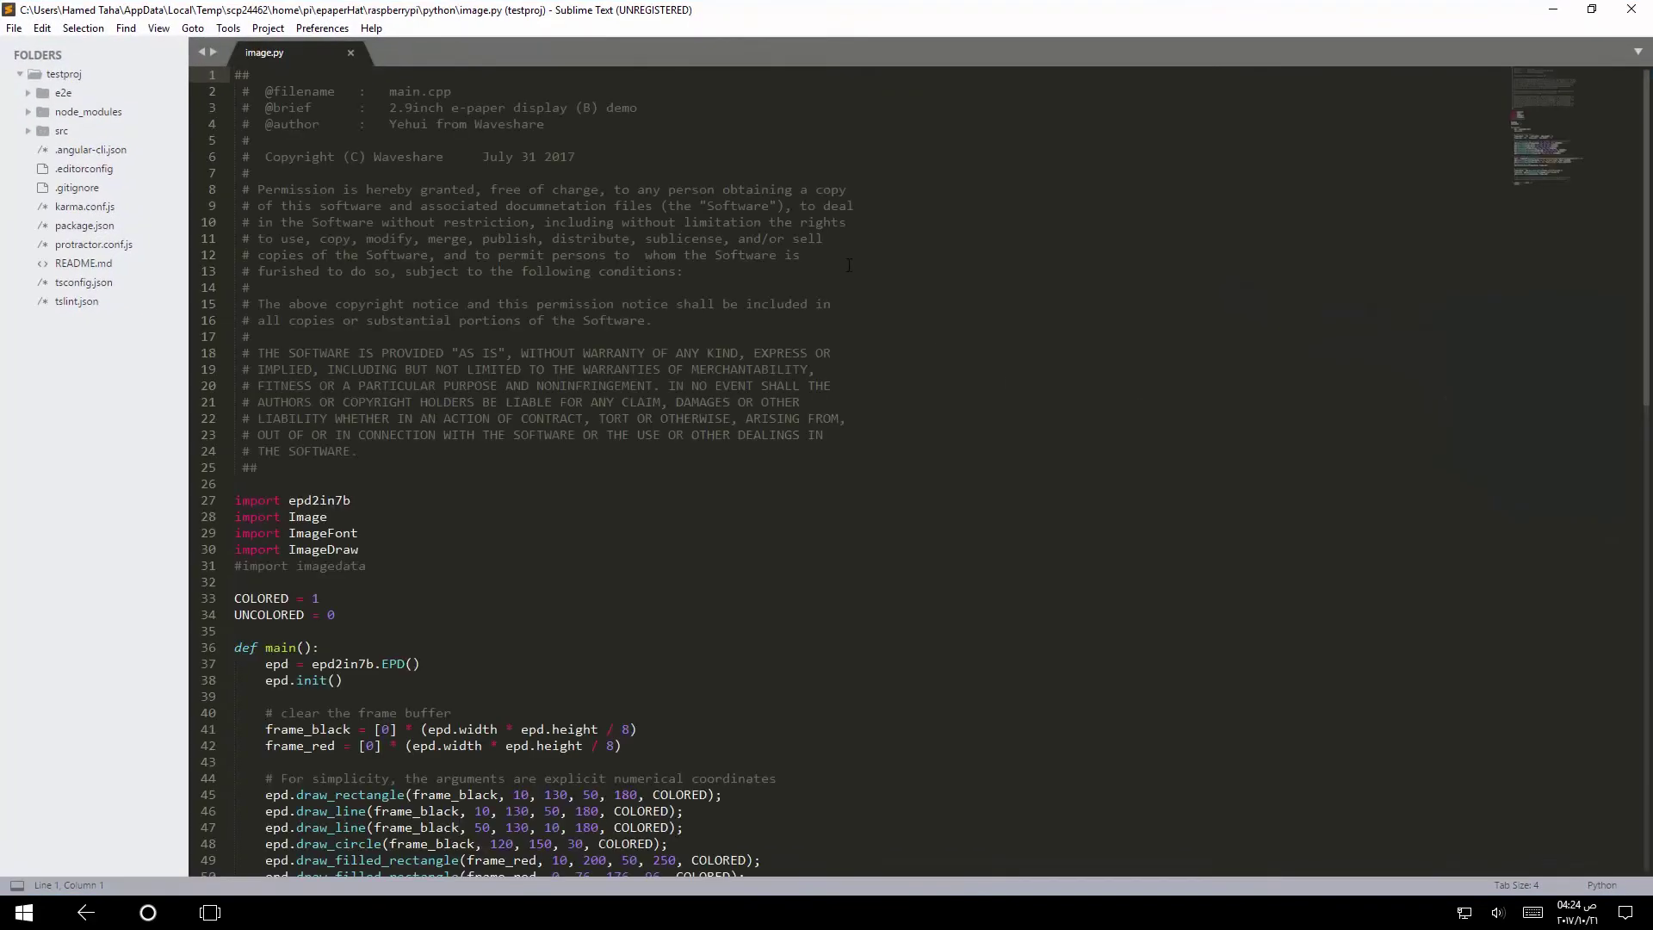
Delete the demo shape and text drawing code from image.py, including the leftover empty line
{"action": "scroll", "coordinate": [470, 226], "scroll_direction": "down", "scroll_amount": 9}
{"action": "left_click", "coordinate": [363, 247]}
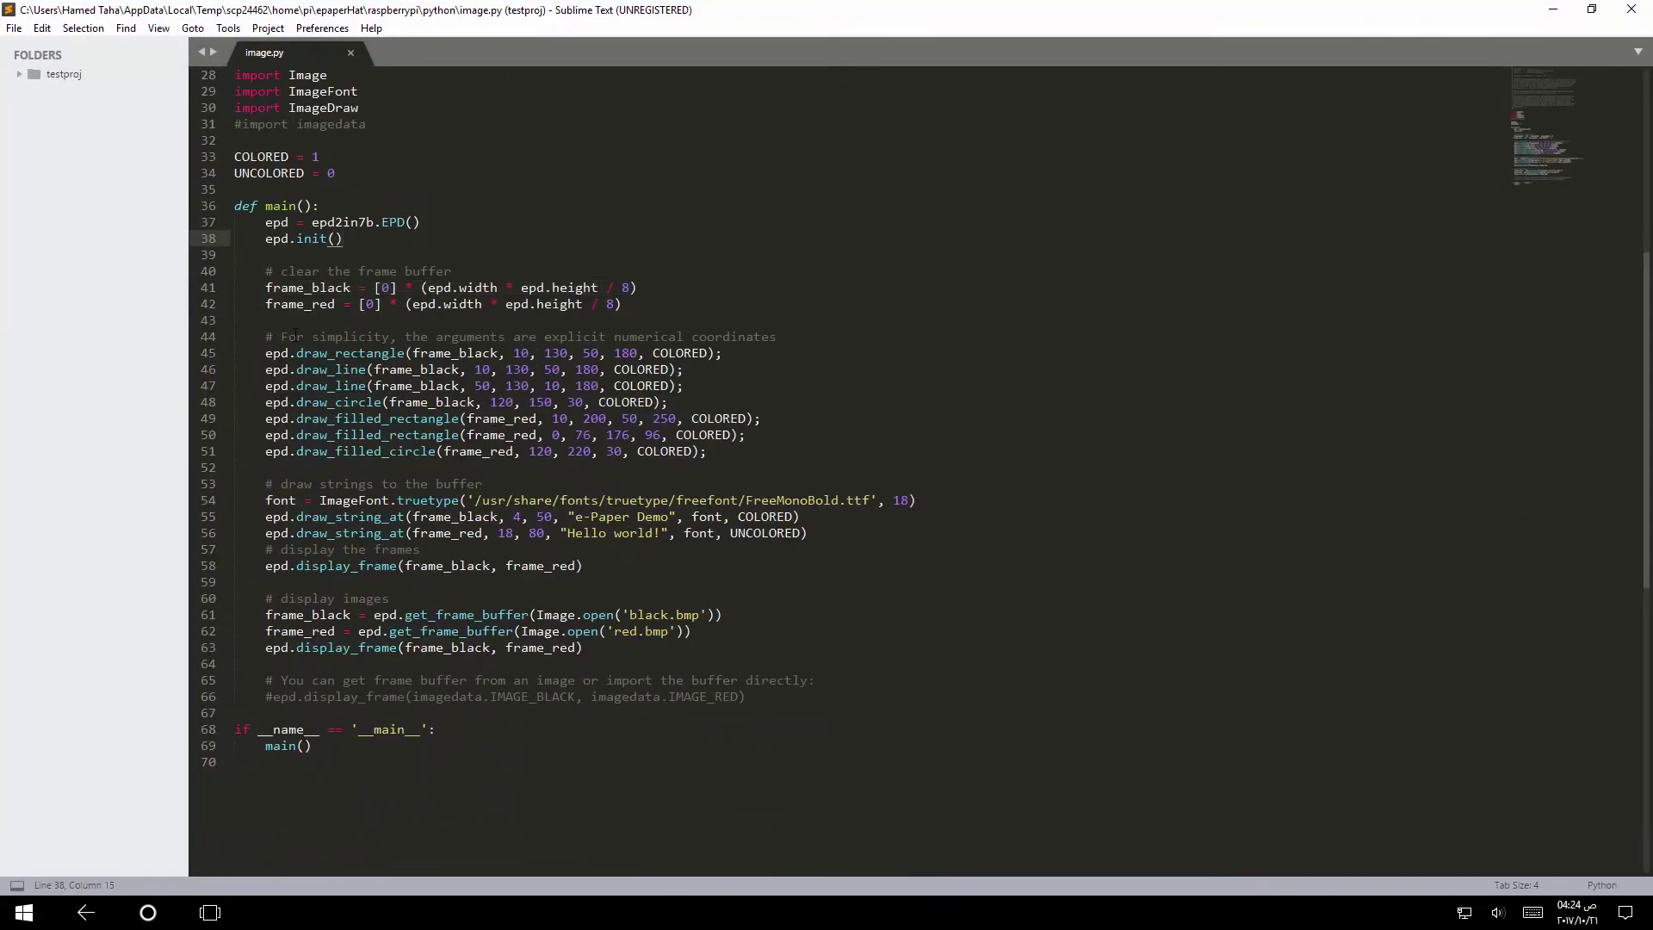
{"action": "left_click_drag", "start_coordinate": [267, 337], "coordinate": [610, 580]}
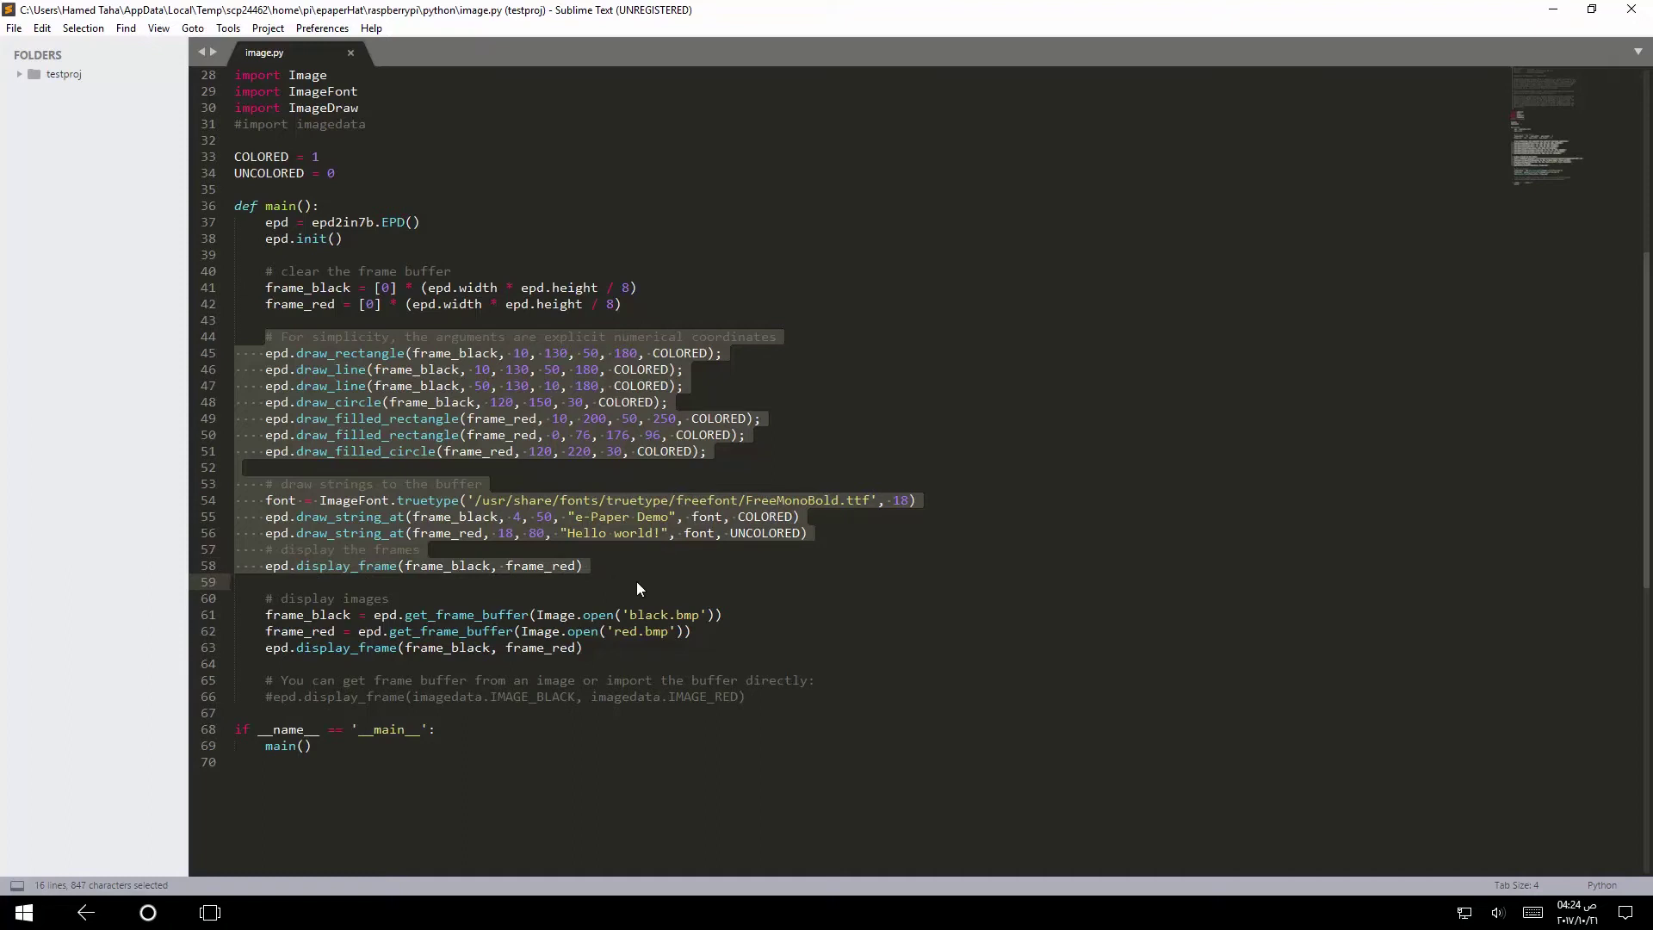
{"action": "key", "text": "BackSpace"}
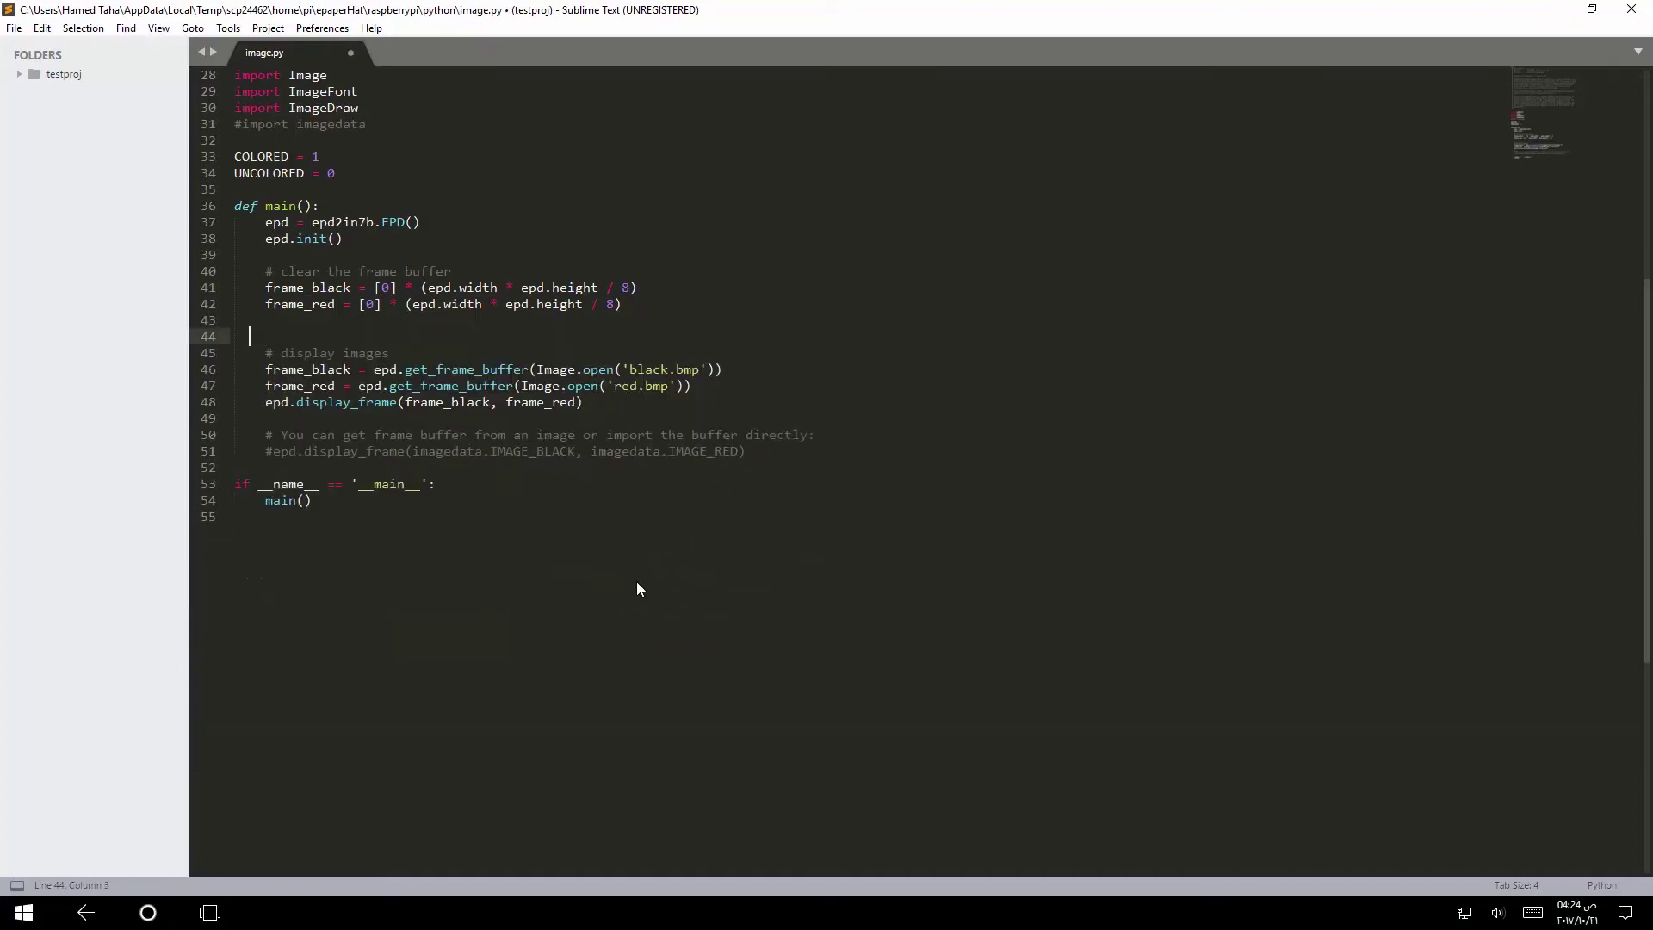
{"action": "key", "text": "BackSpace"}
{"action": "key", "text": "BackSpace"}
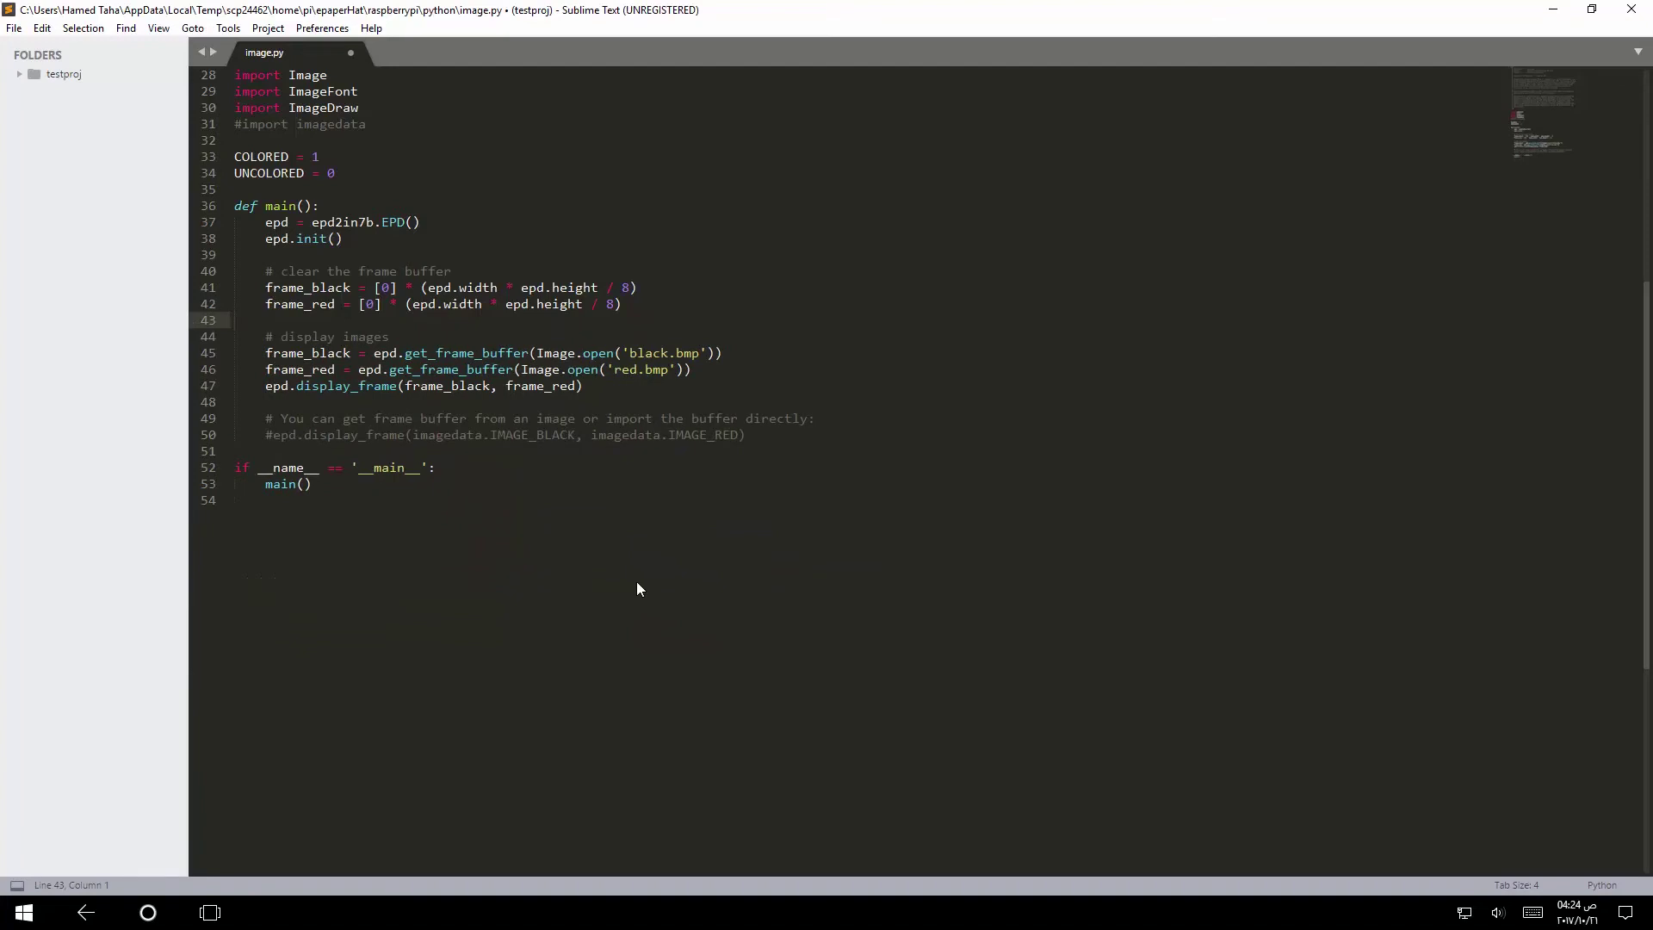
Highlight frame_black on lines 41 and 45 and the black.bmp loading call
{"action": "key", "text": "Down"}
{"action": "key", "text": "Down"}
{"action": "key", "text": "Home"}
{"action": "key", "text": "shift+Right"}
{"action": "key", "text": "shift+Right"}
{"action": "key", "text": "shift+Right"}
{"action": "key", "text": "shift+Right"}
{"action": "key", "text": "shift+Right"}
{"action": "key", "text": "shift+Right"}
{"action": "key", "text": "shift+Right"}
{"action": "key", "text": "shift+Right"}
{"action": "key", "text": "shift+Right"}
{"action": "key", "text": "shift+Right"}
{"action": "key", "text": "shift+Right"}
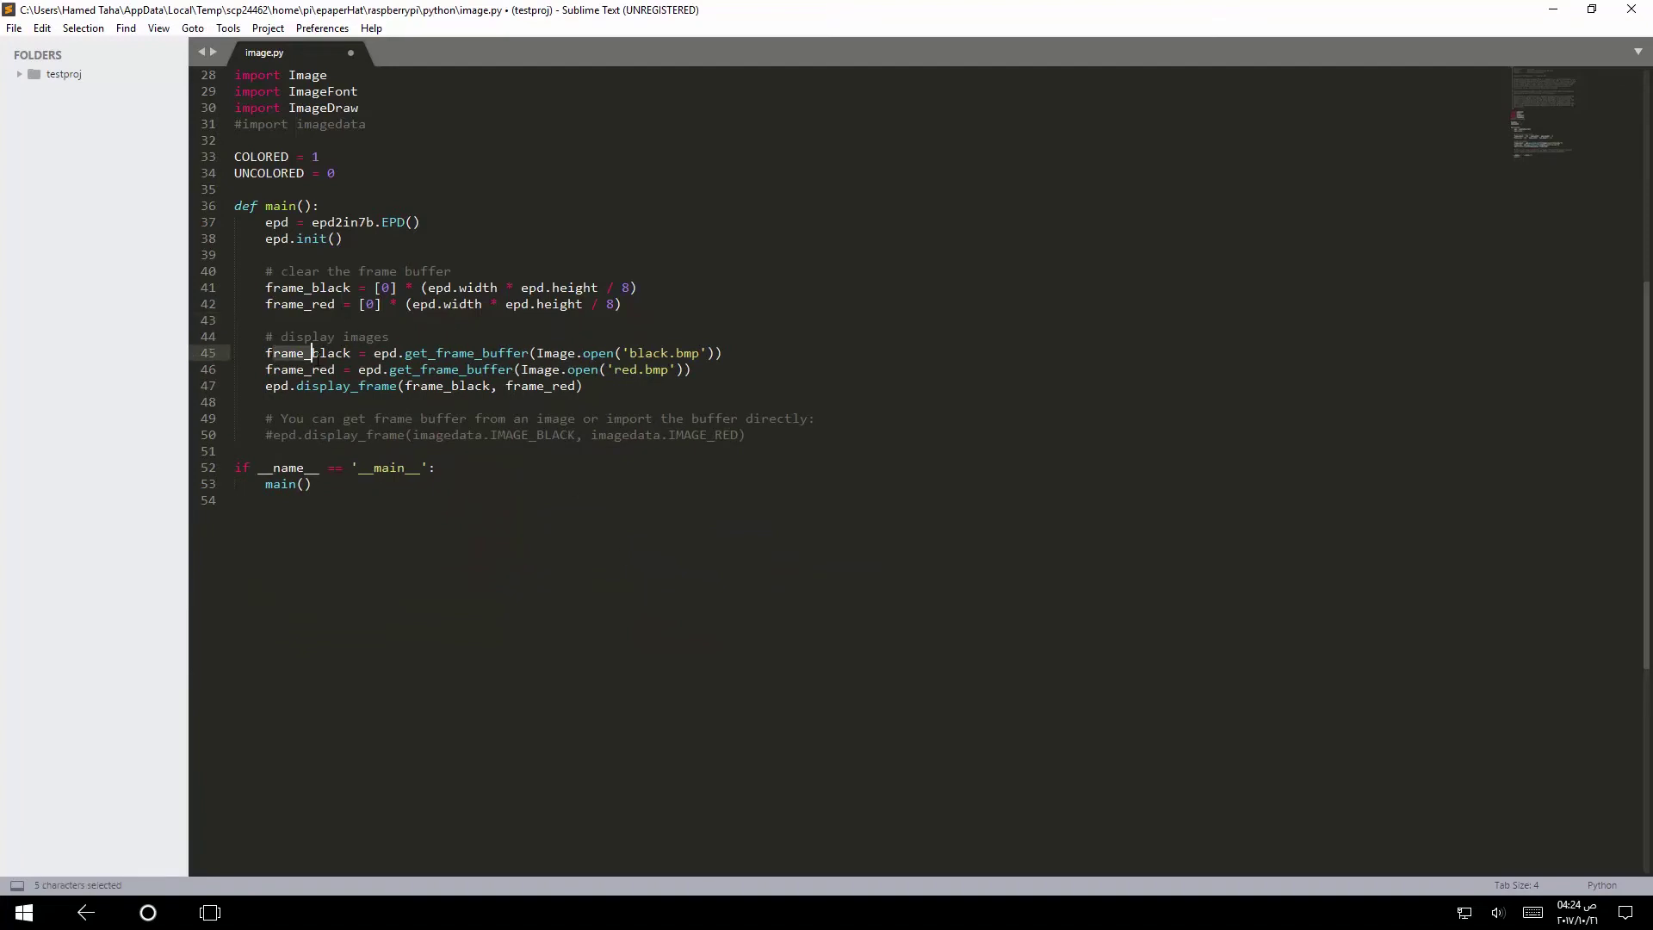
{"action": "mouse_move", "coordinate": [312, 287]}
{"action": "left_mouse_down"}
{"action": "mouse_move", "coordinate": [363, 294]}
{"action": "mouse_move", "coordinate": [320, 304]}
{"action": "left_mouse_up"}
{"action": "left_click", "coordinate": [349, 337]}
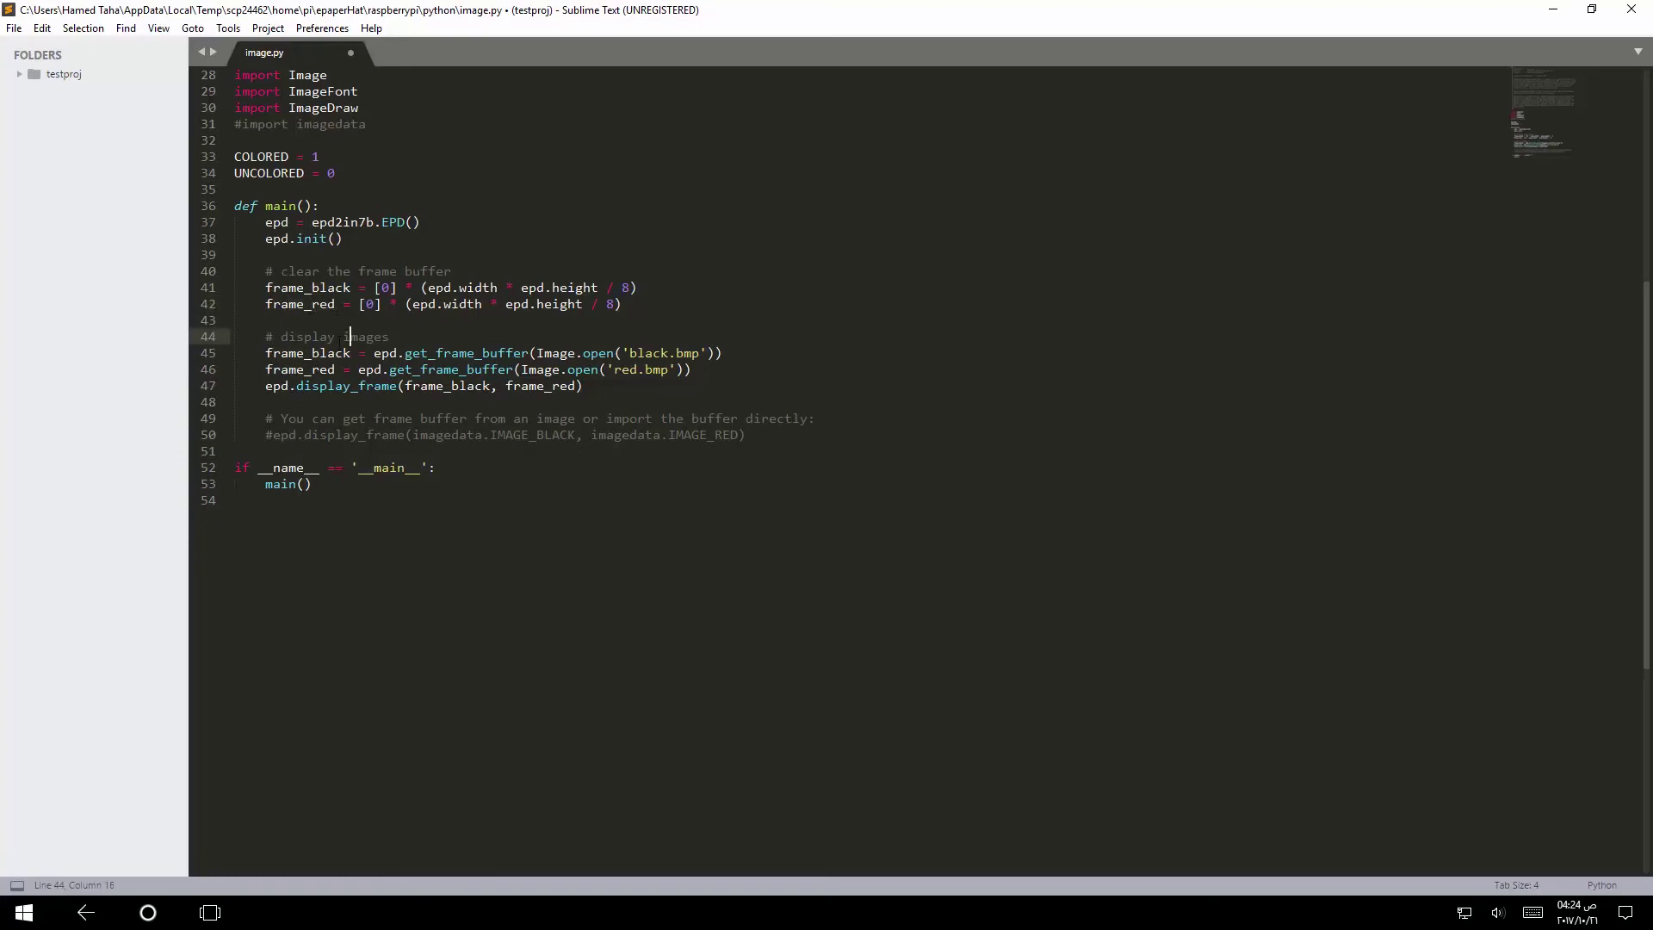
{"action": "left_click_drag", "start_coordinate": [272, 355], "coordinate": [353, 356]}
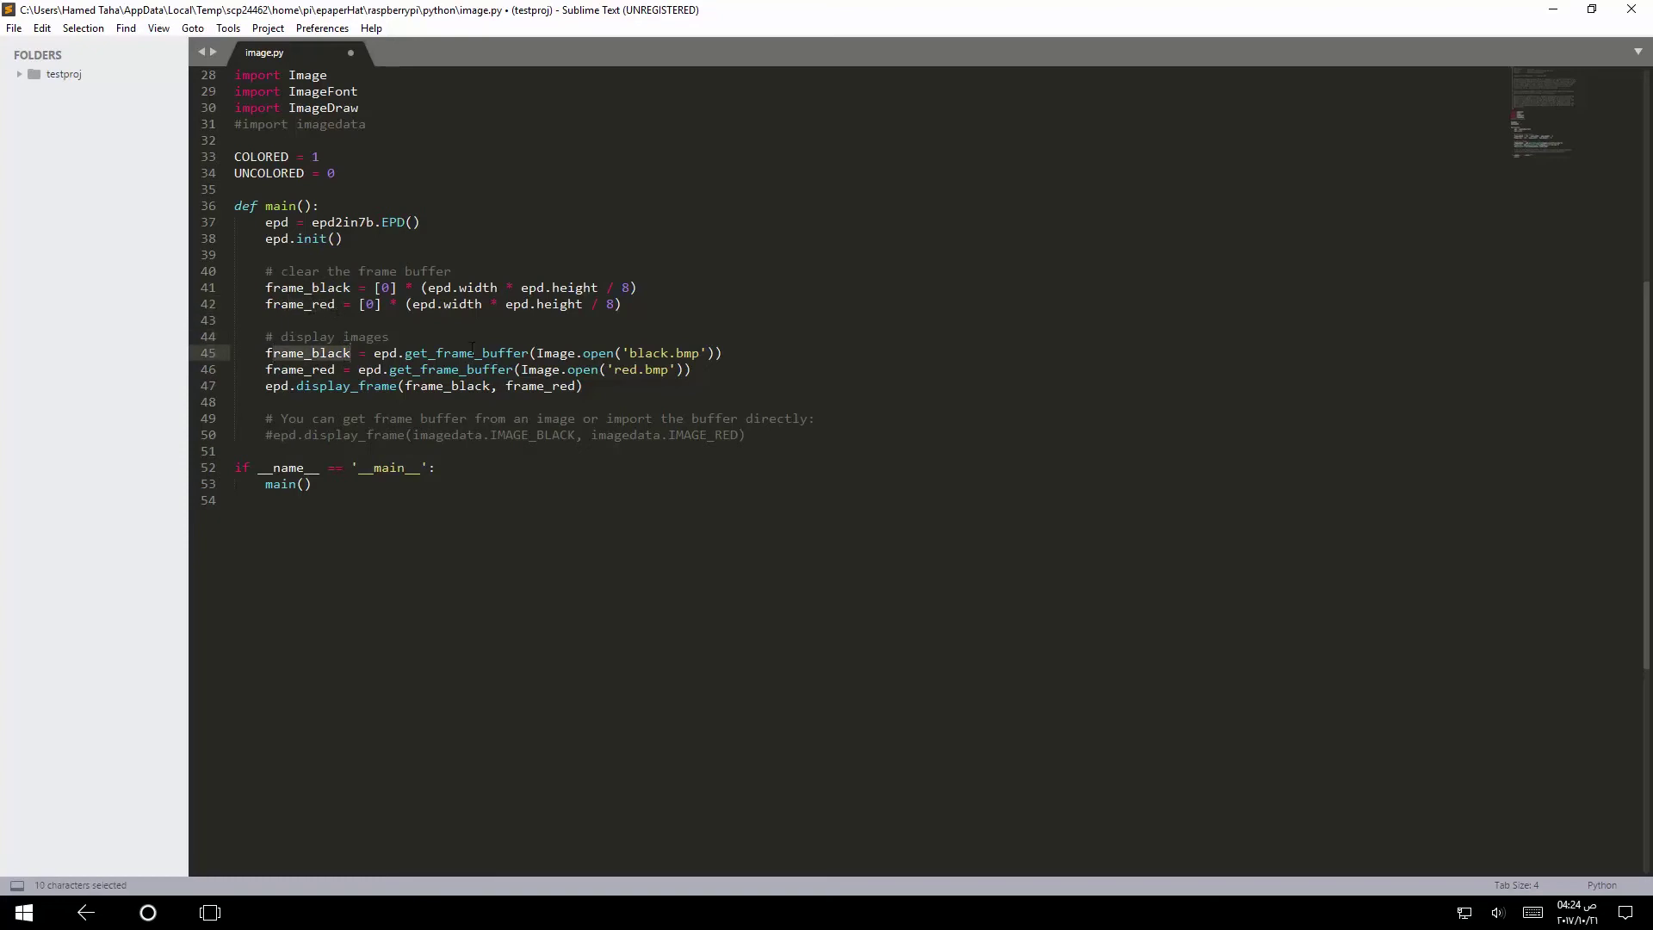
{"action": "left_click_drag", "start_coordinate": [466, 353], "coordinate": [716, 353]}
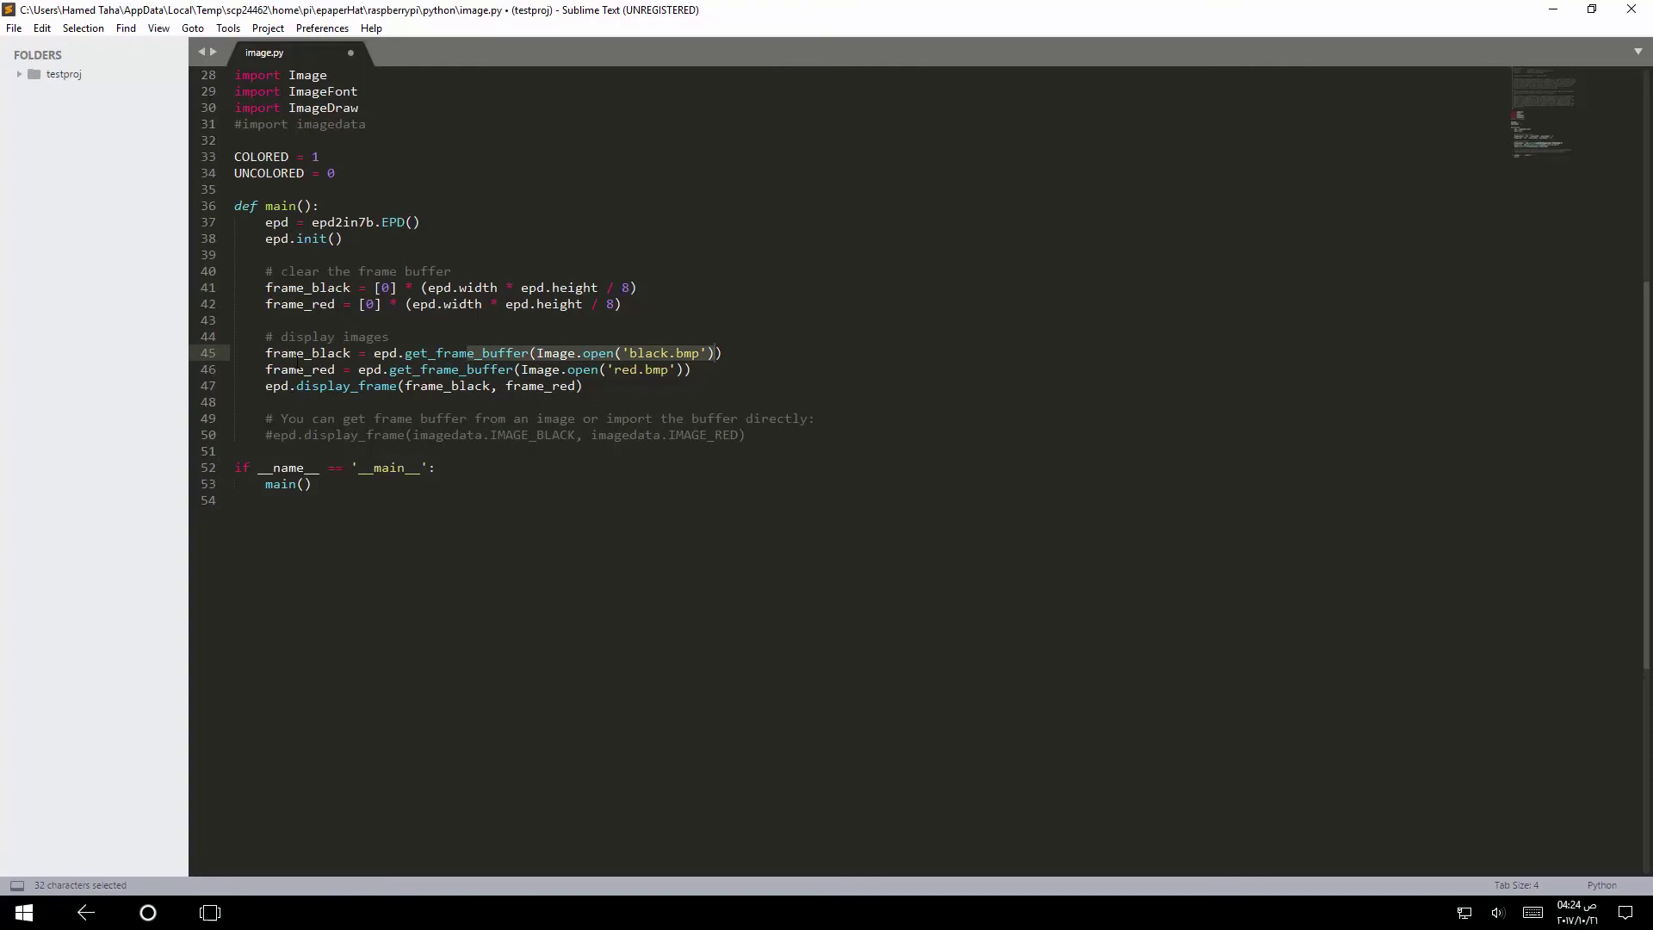
Highlight frame_red and the display_frame call, then save image.py to upload it
{"action": "left_click_drag", "start_coordinate": [267, 370], "coordinate": [351, 385]}
{"action": "left_click", "coordinate": [374, 370]}
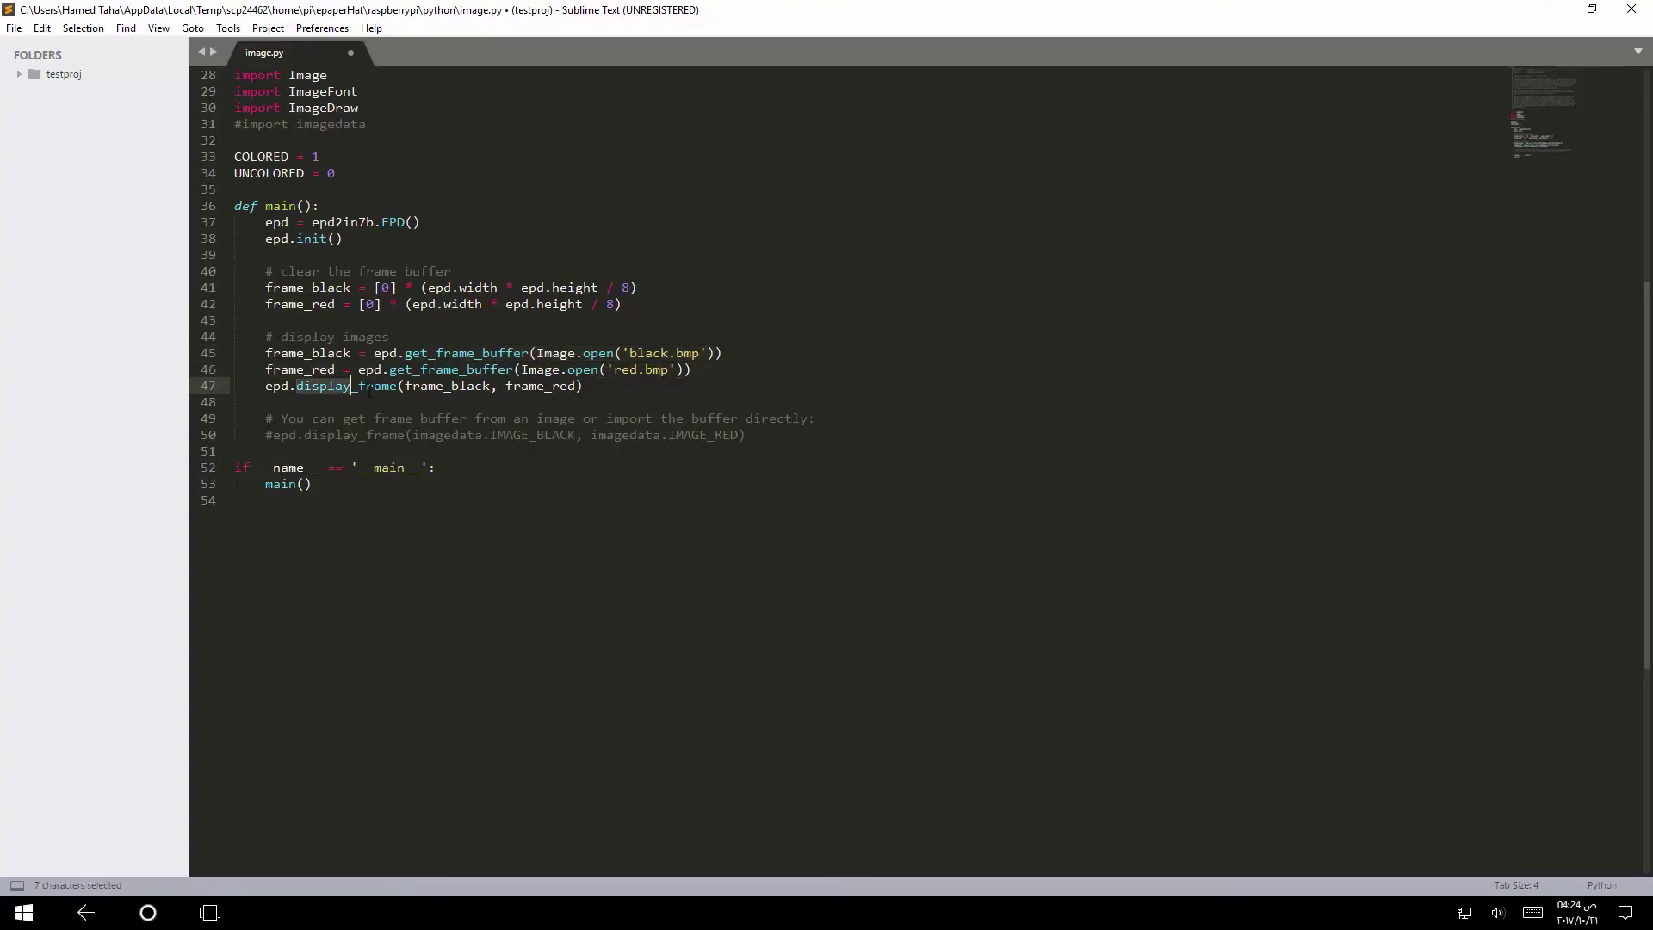
{"action": "left_click", "coordinate": [454, 388]}
{"action": "left_click", "coordinate": [461, 506]}
{"action": "key", "text": "ctrl+s"}
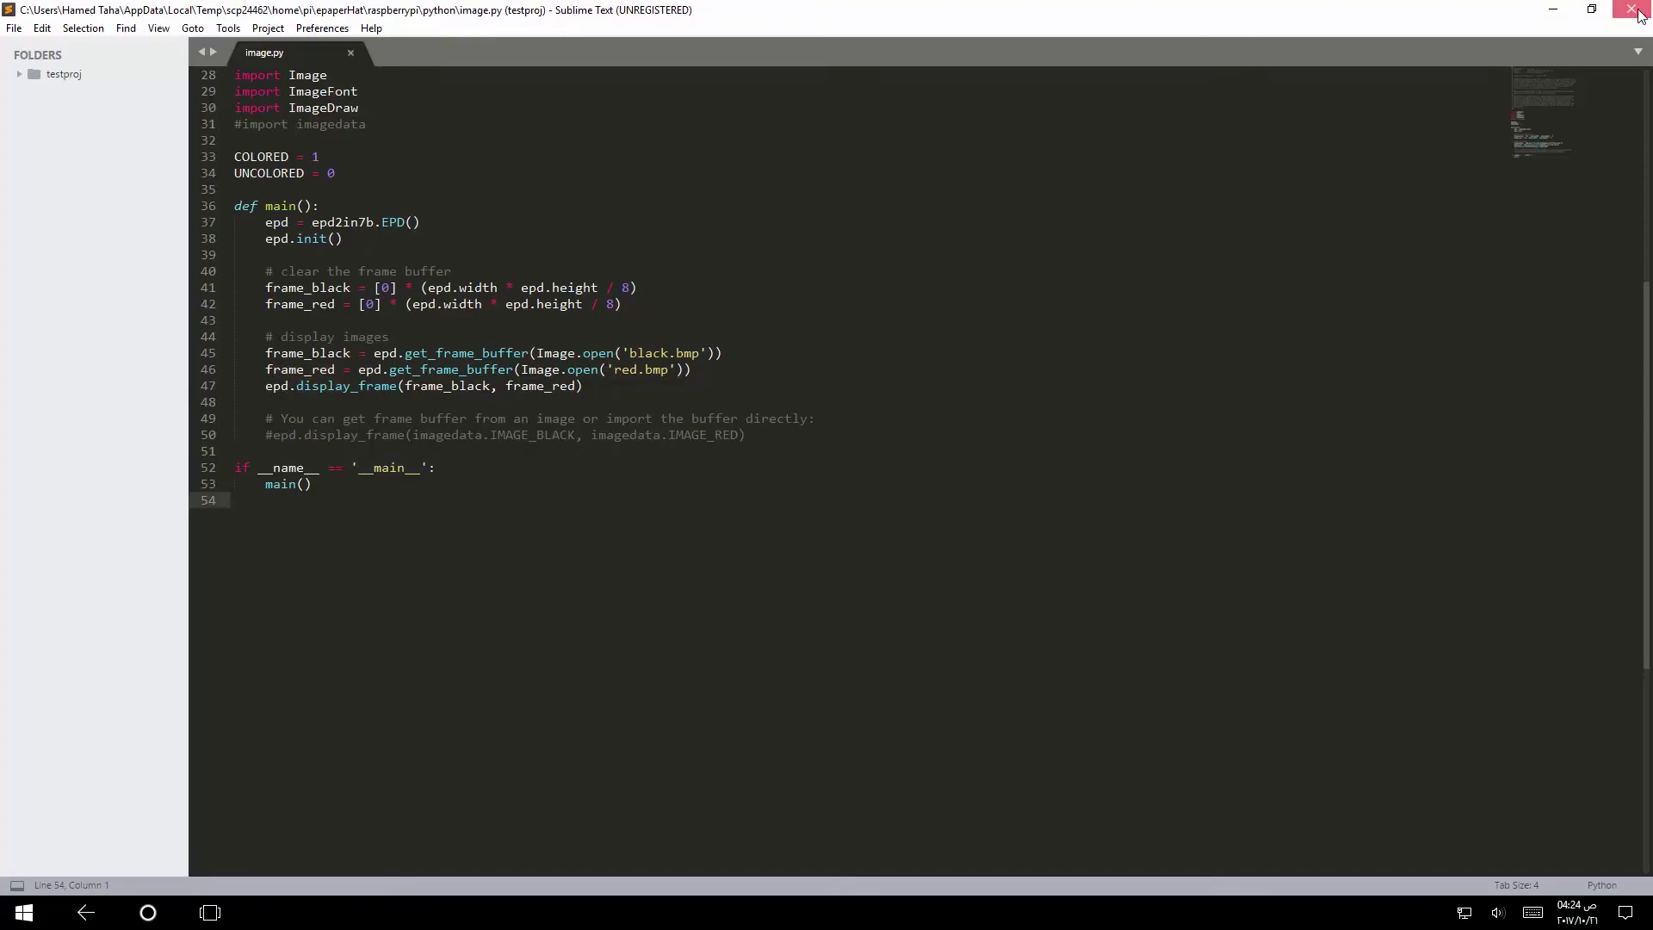
{"action": "key", "text": "alt+Tab"}
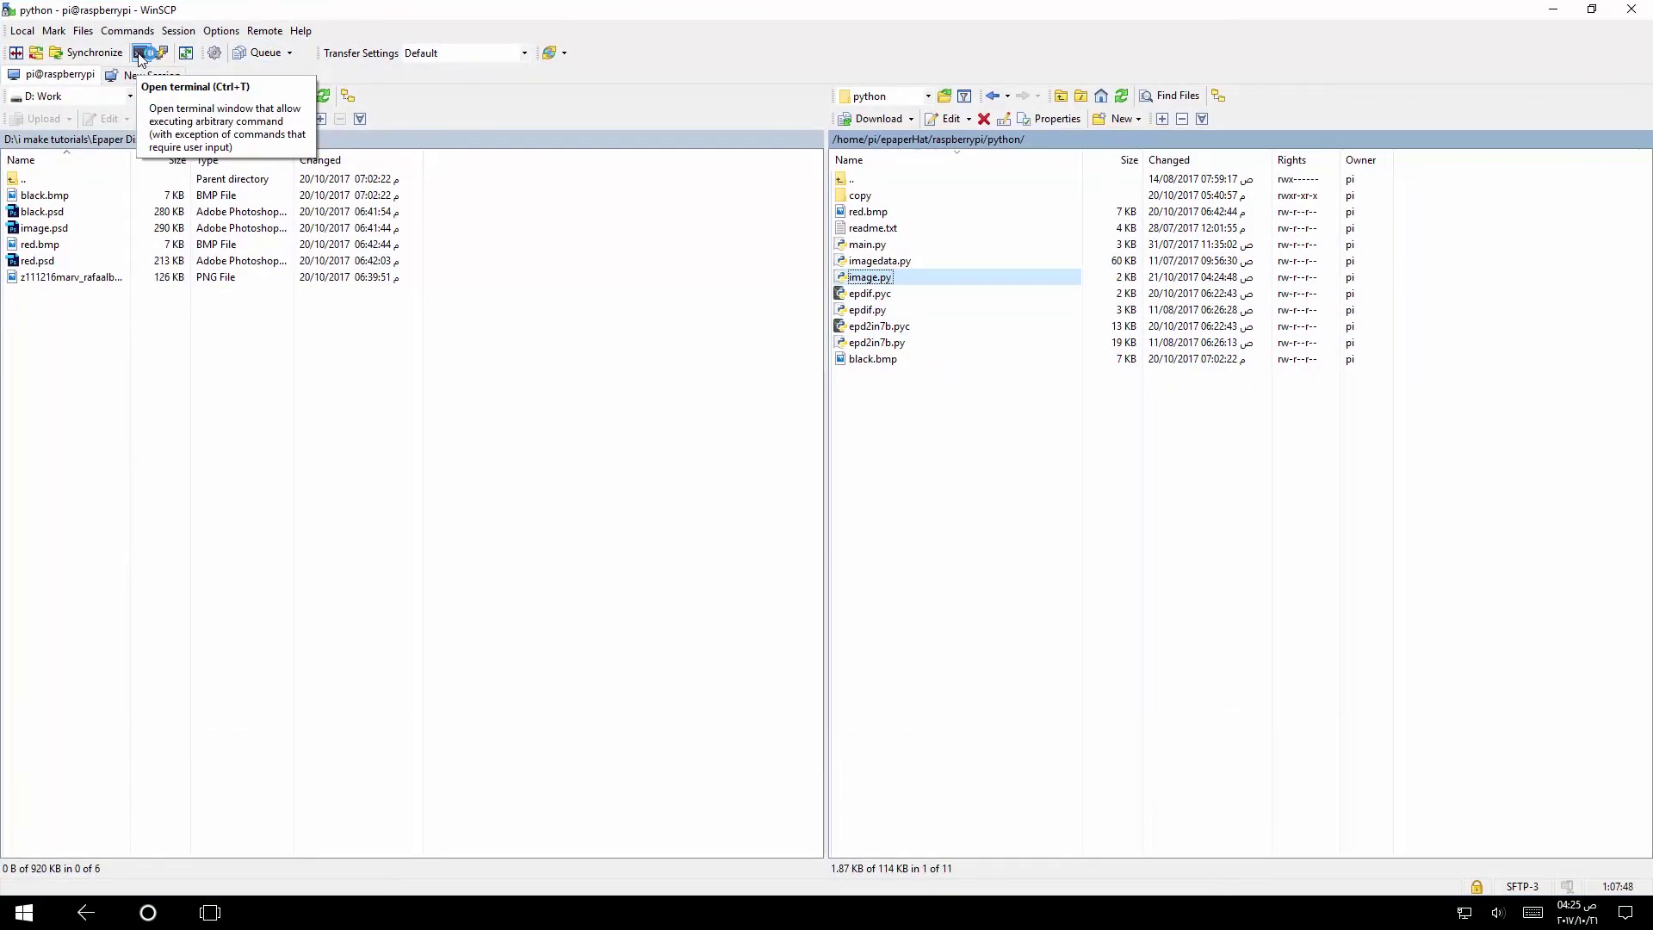
Run 'python image.py' on the Pi from WinSCP's terminal
{"action": "left_click", "coordinate": [140, 52]}
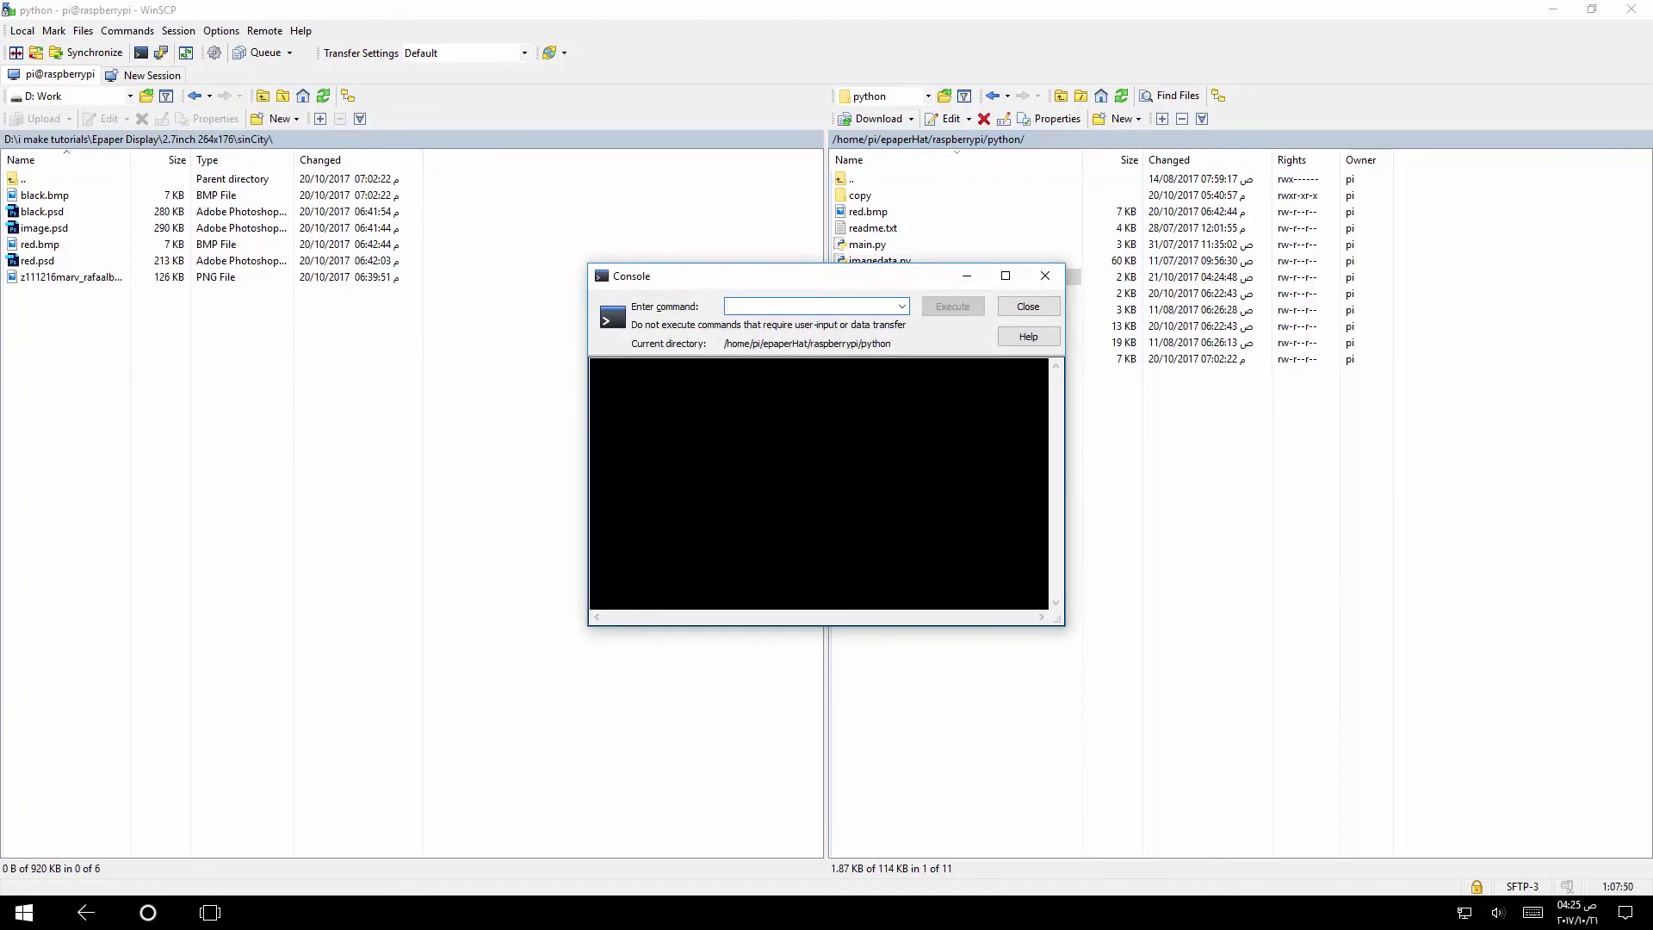
{"action": "type", "text": "python"}
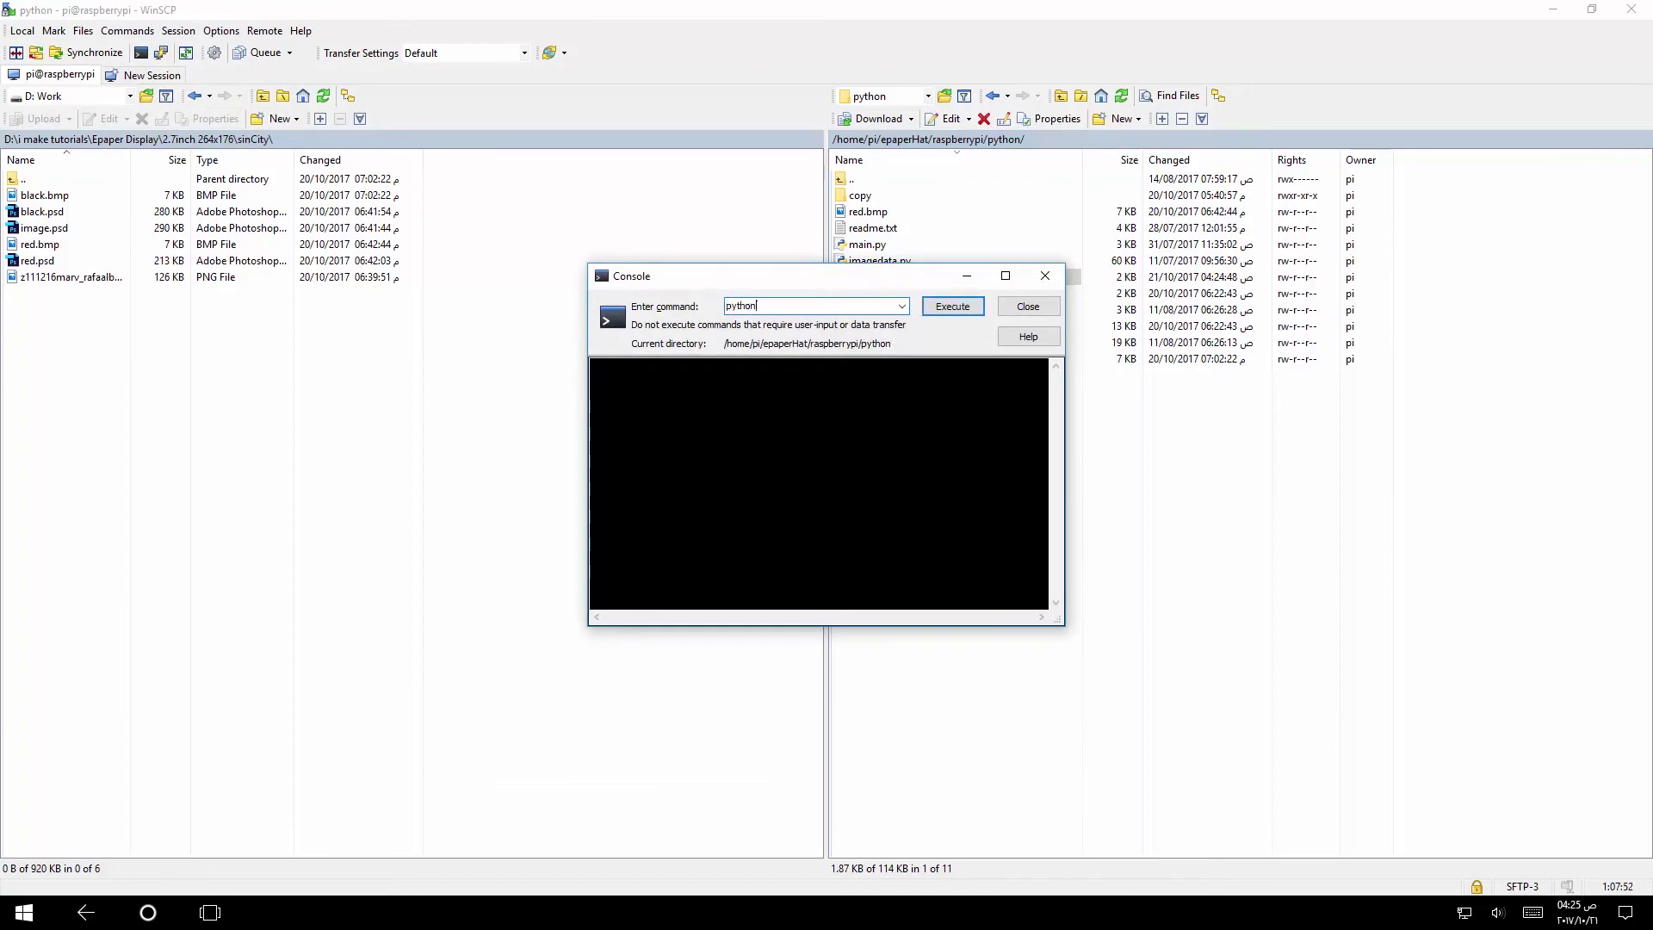
{"action": "type", "text": " image.py"}
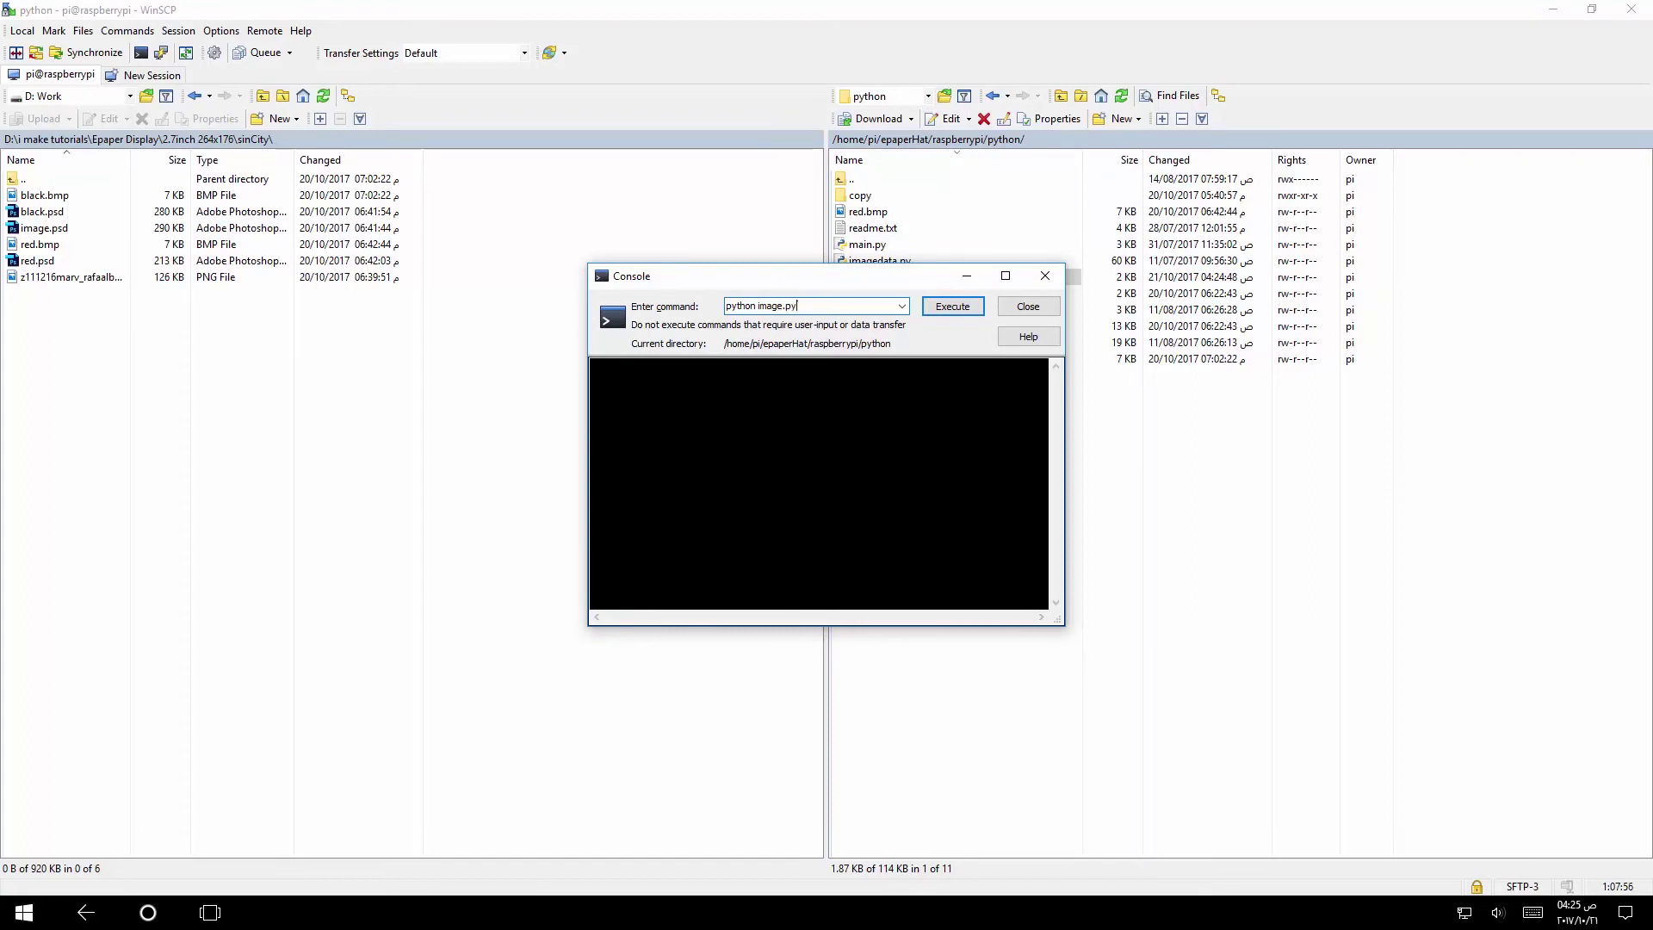
{"action": "key", "text": "Return"}
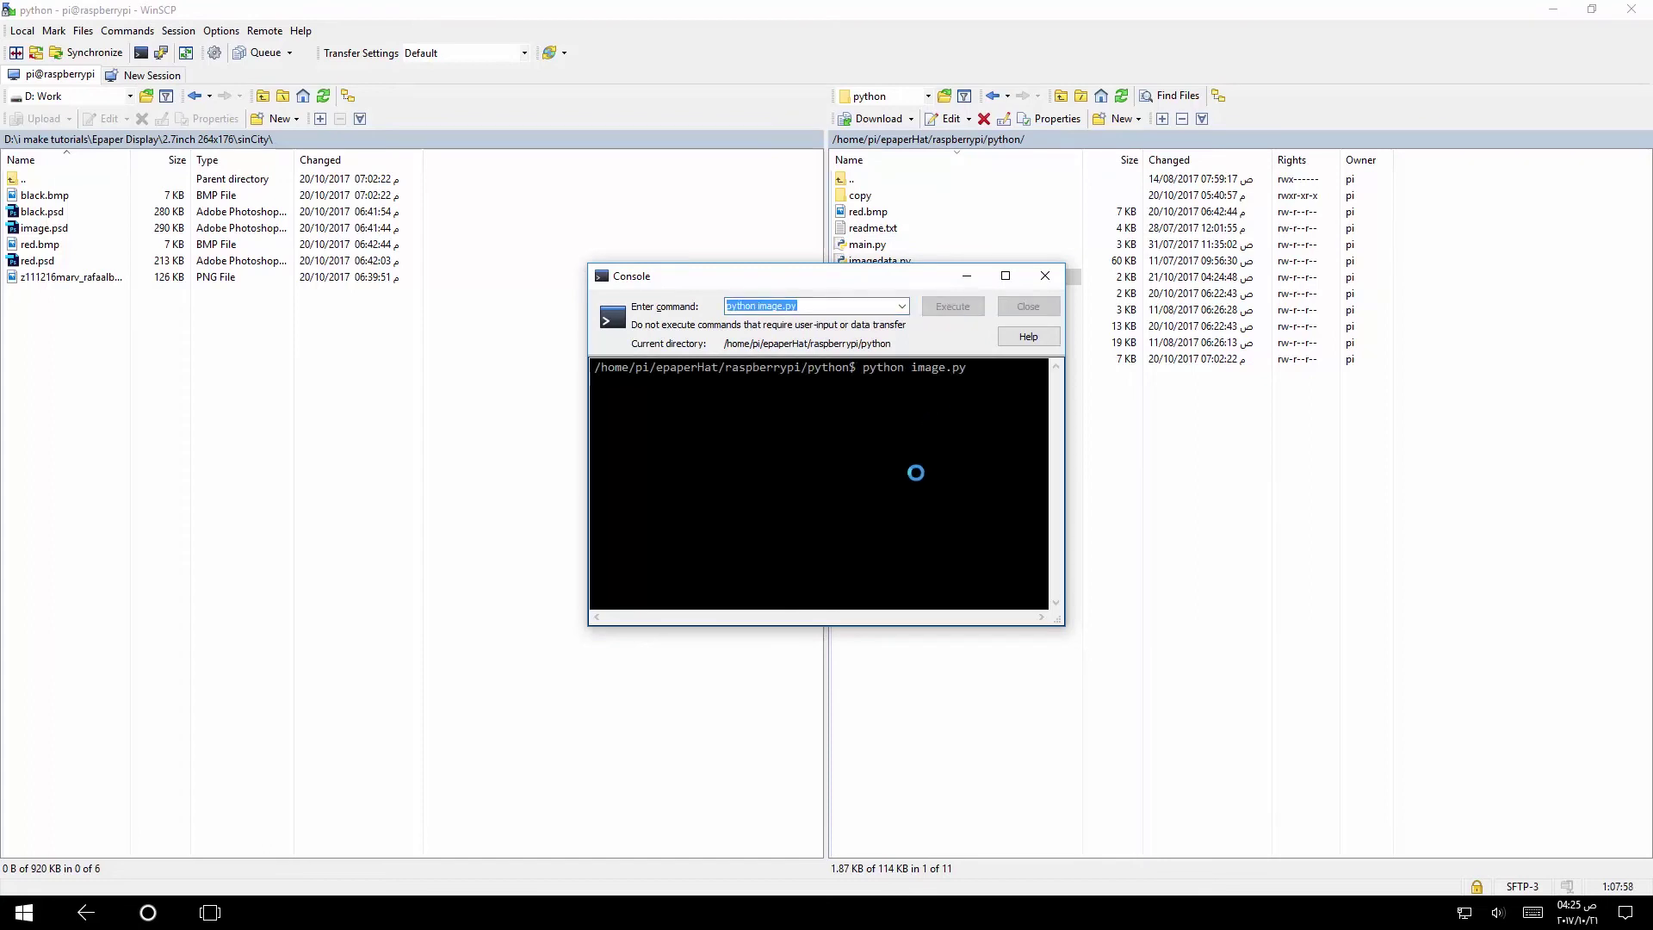